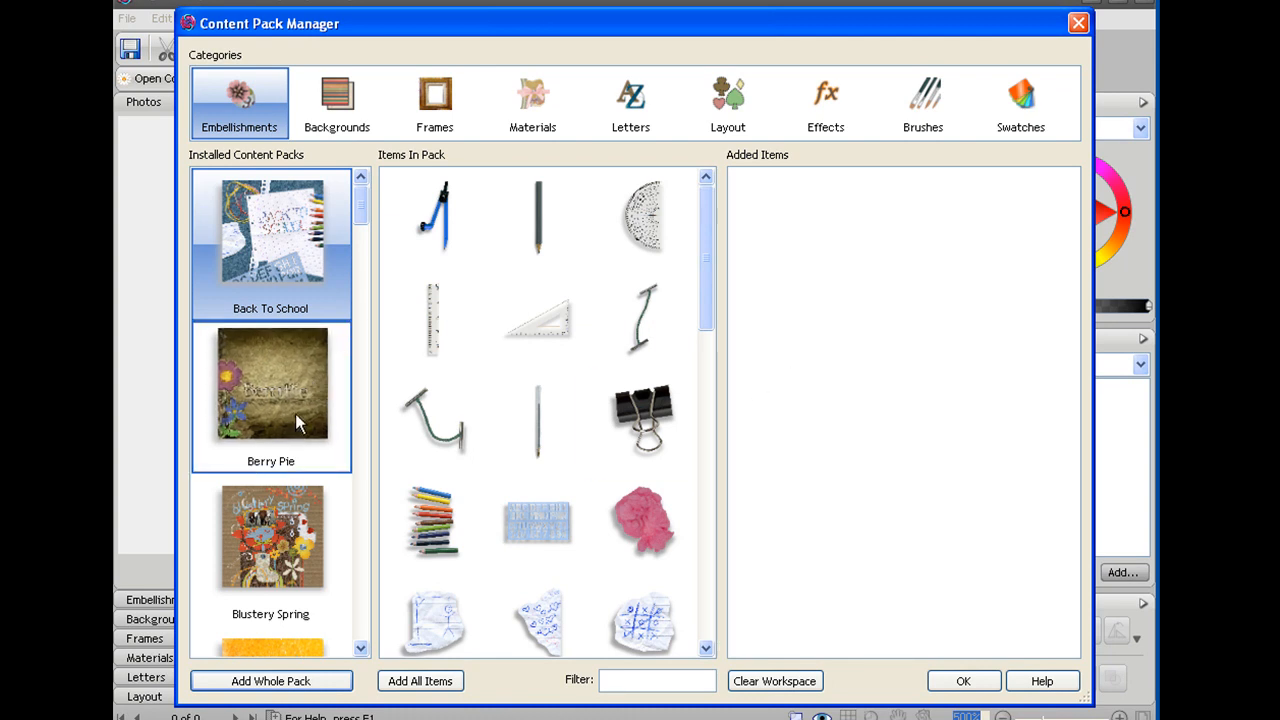
Look through the Blustery Spring content pack's embellishments, backgrounds, frames, materials and letters.
{"action": "left_click", "coordinate": [289, 524]}
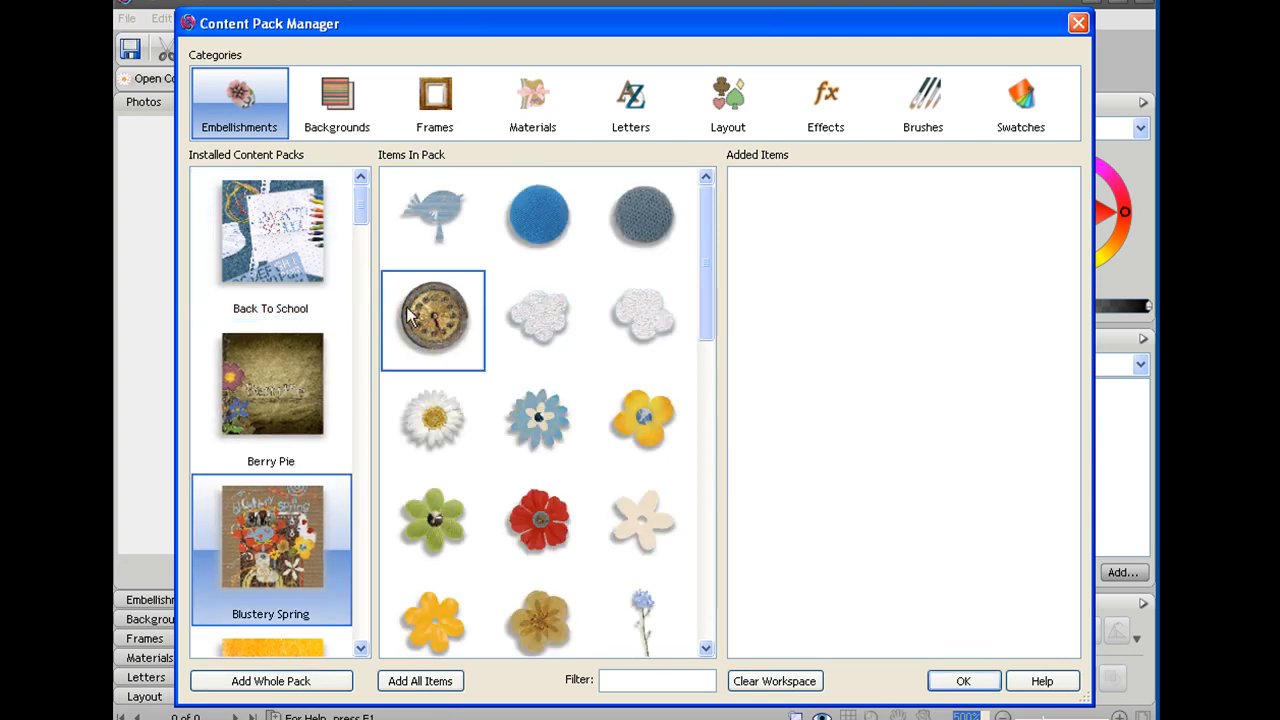
{"action": "left_click_drag", "start_coordinate": [707, 215], "coordinate": [706, 354]}
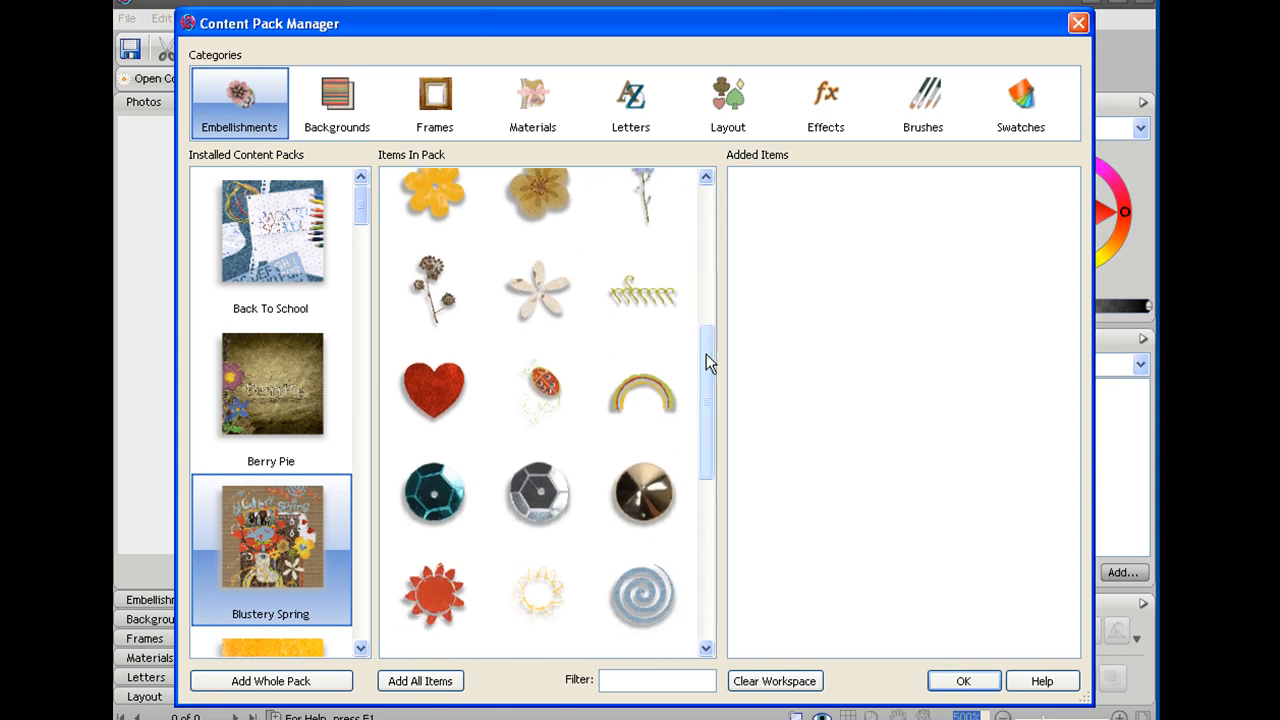
{"action": "left_click", "coordinate": [311, 96]}
{"action": "left_click", "coordinate": [440, 105]}
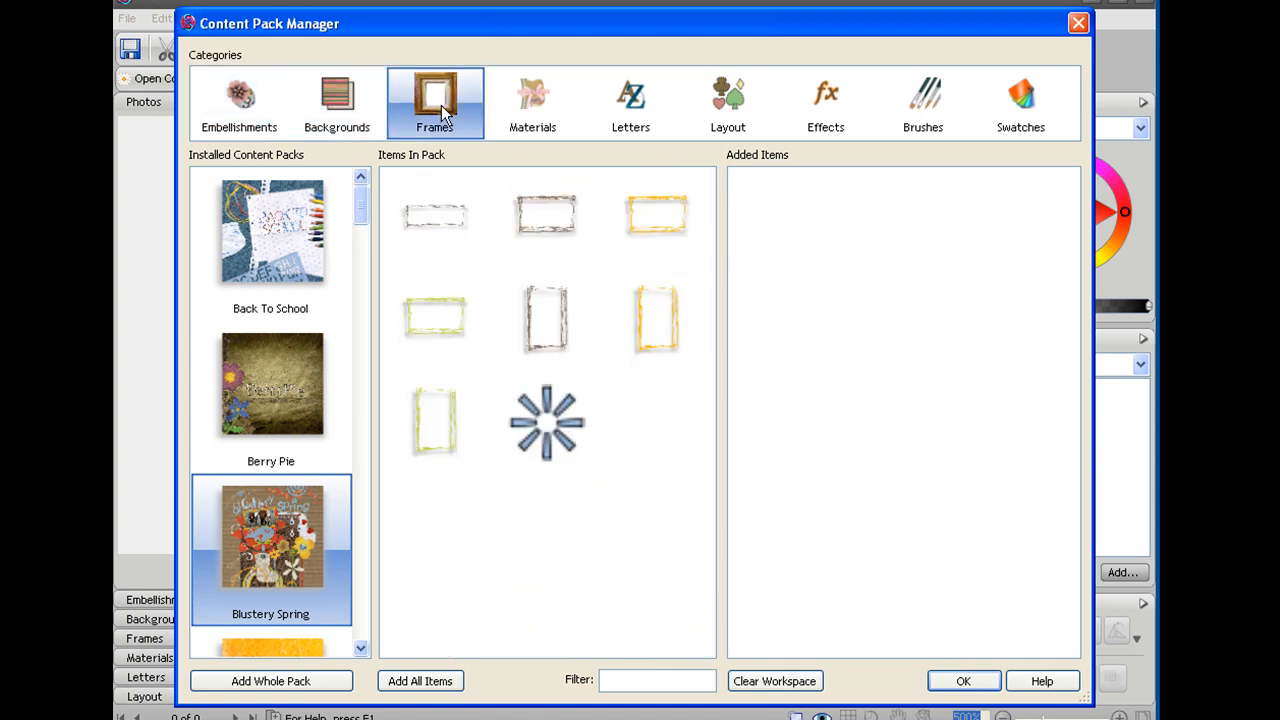
{"action": "left_click", "coordinate": [524, 113]}
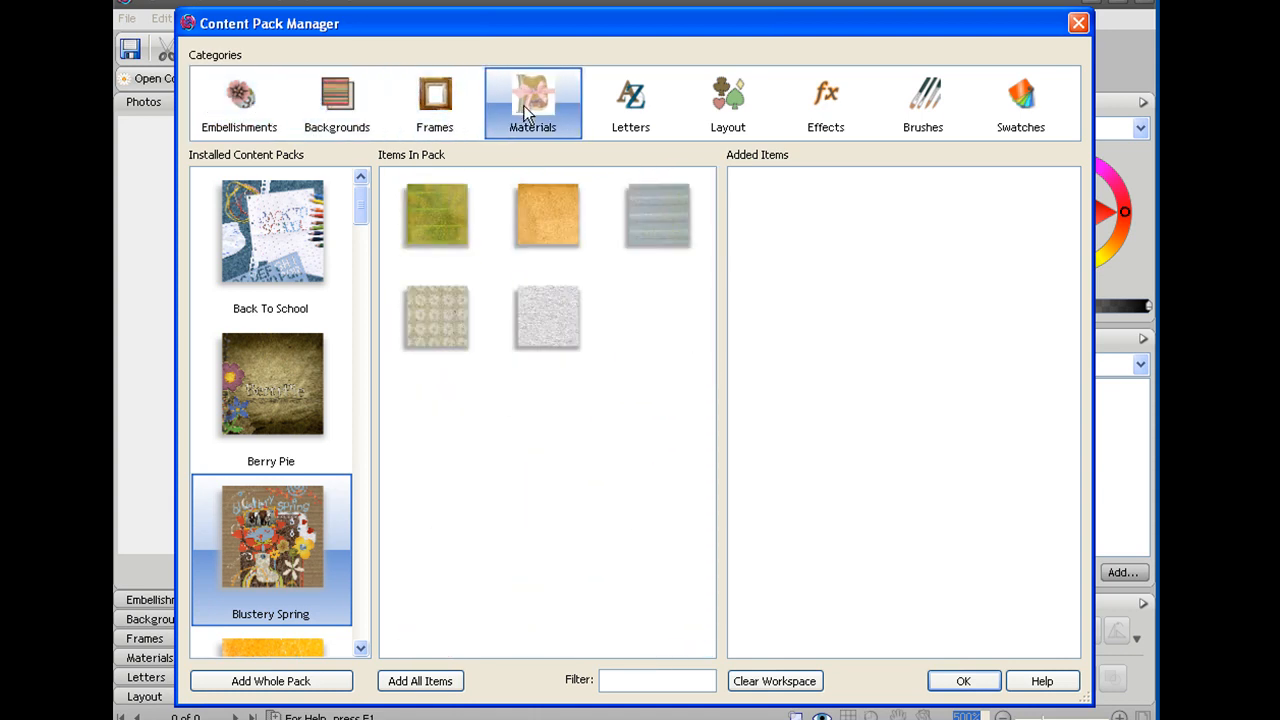
{"action": "left_click", "coordinate": [623, 114]}
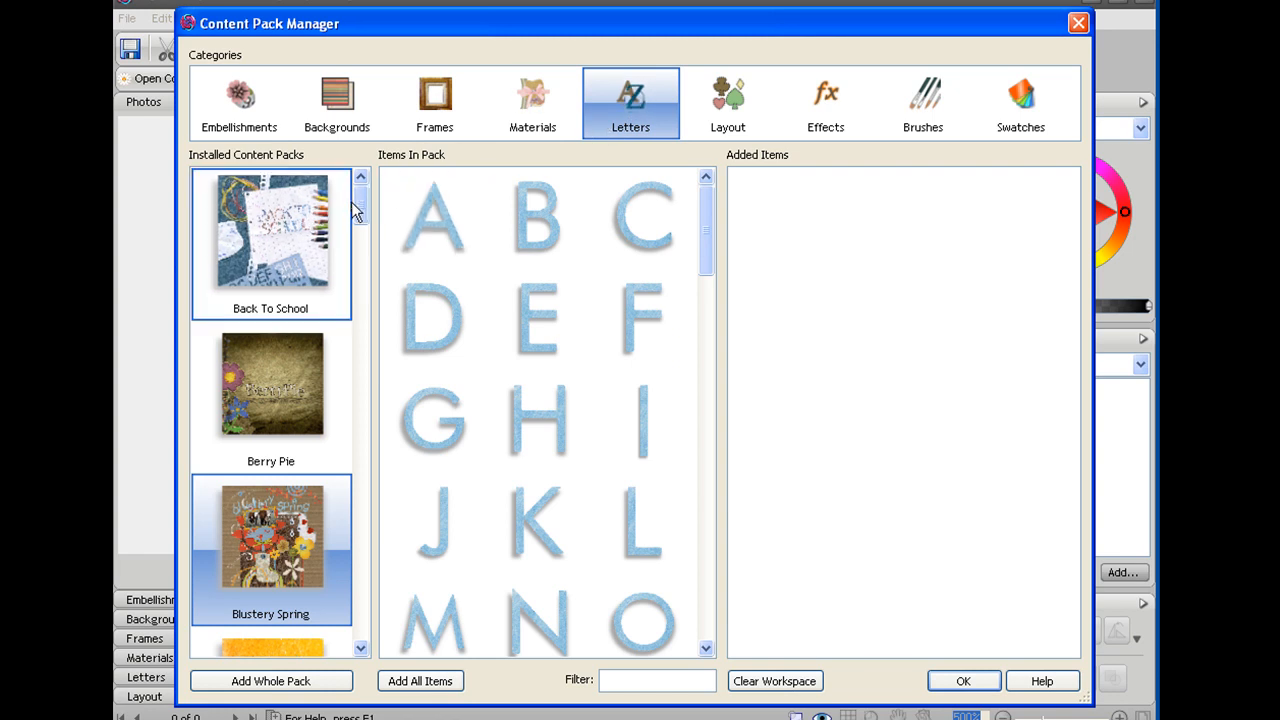
Add the whole Doll House content pack to the workspace.
{"action": "left_click_drag", "start_coordinate": [361, 209], "coordinate": [362, 292]}
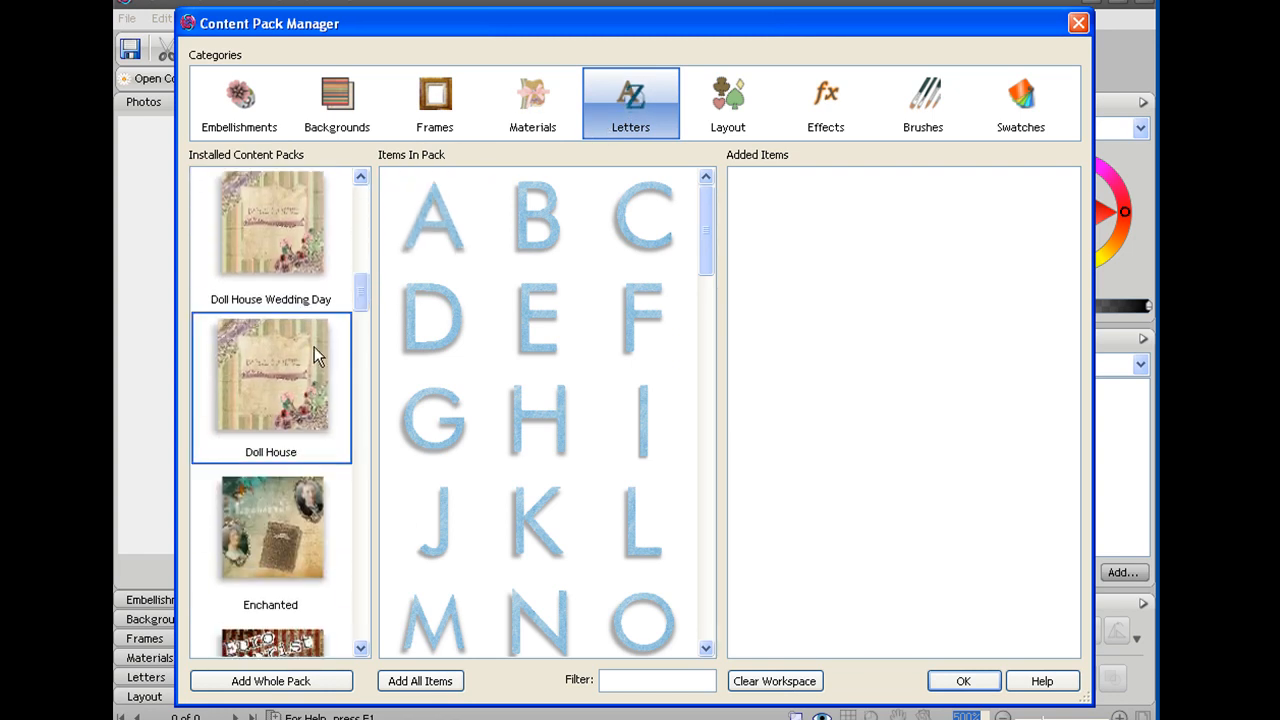
{"action": "left_click", "coordinate": [300, 352]}
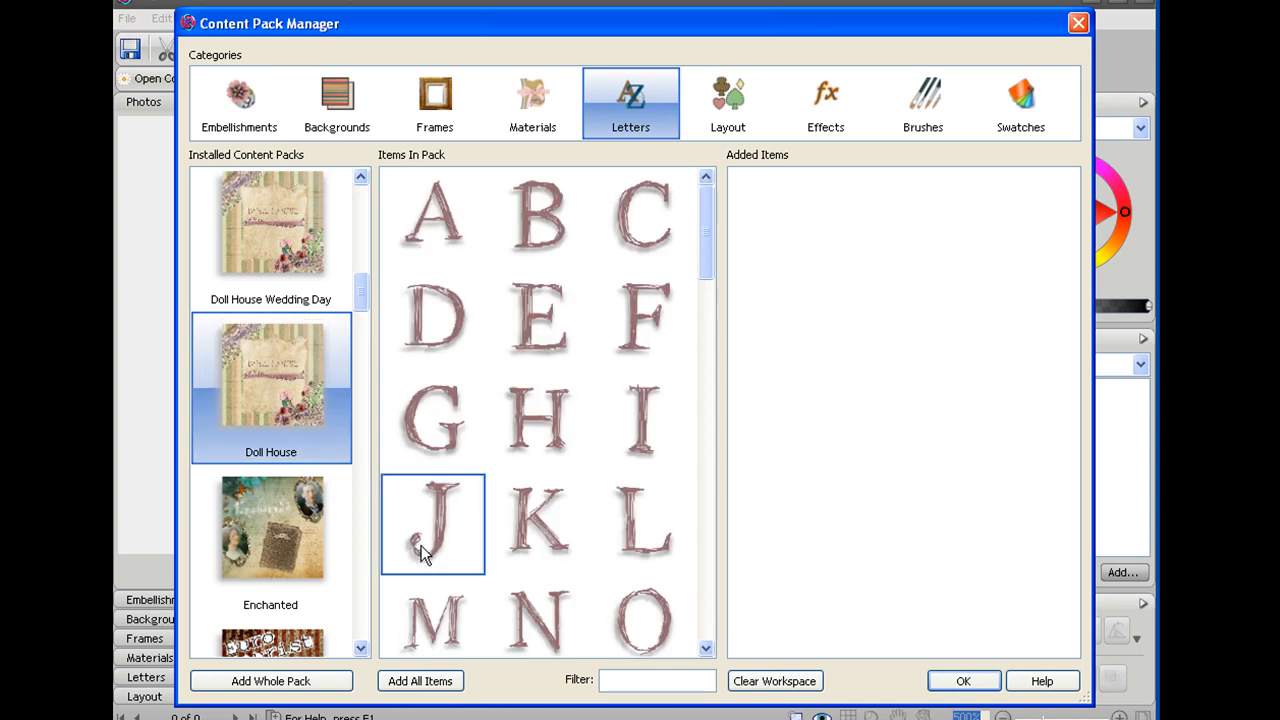
{"action": "left_click", "coordinate": [272, 680]}
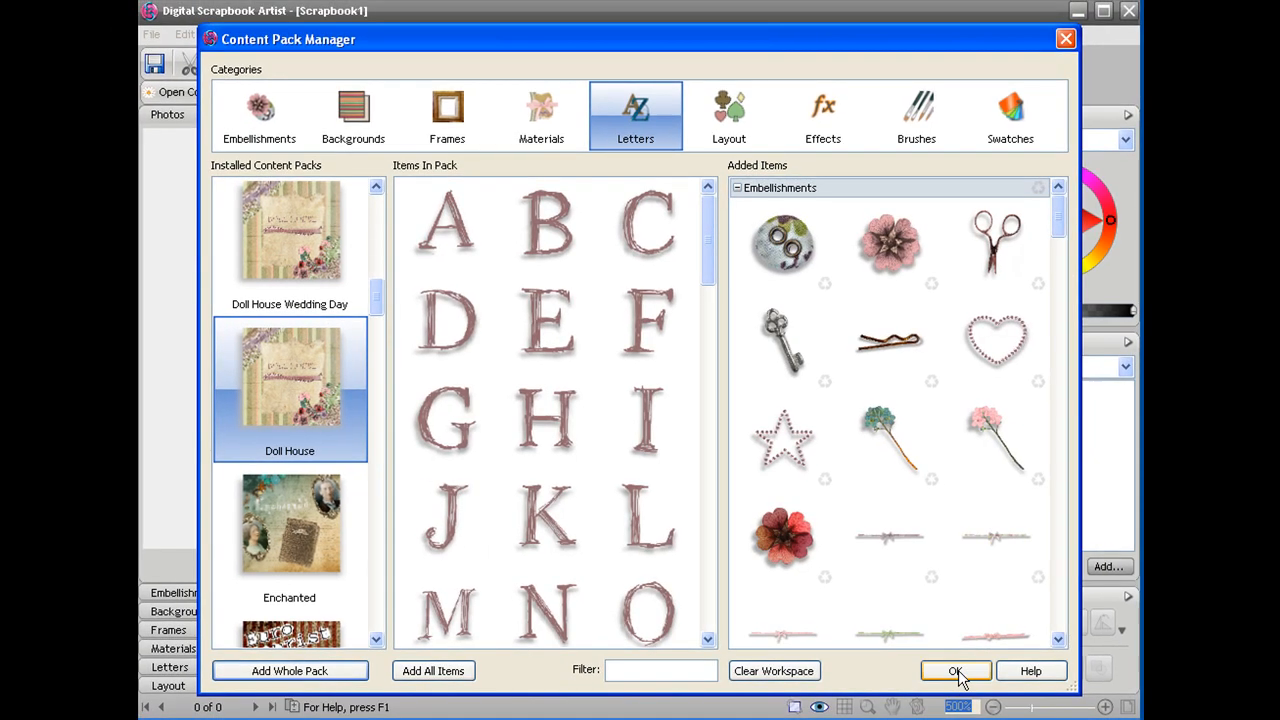
{"action": "left_click", "coordinate": [955, 672]}
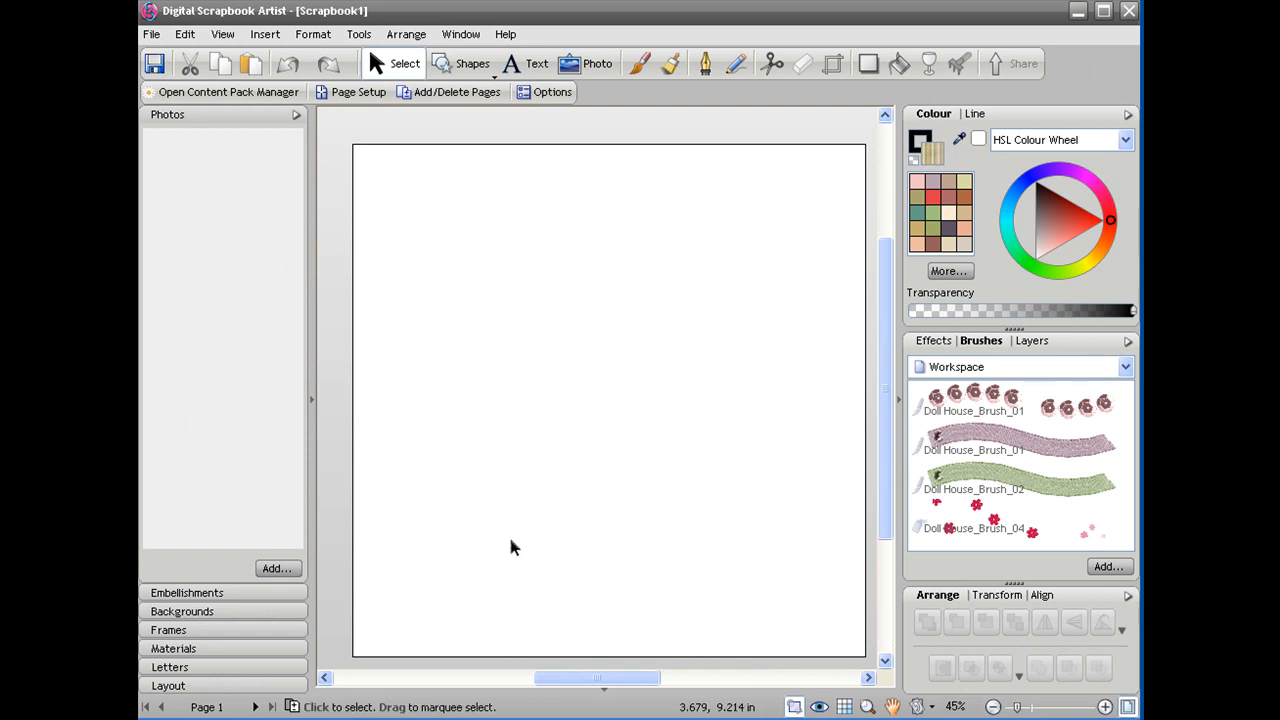
Examine the embellishments, backgrounds, frames and materials that the Doll House pack provides.
{"action": "left_click", "coordinate": [200, 594]}
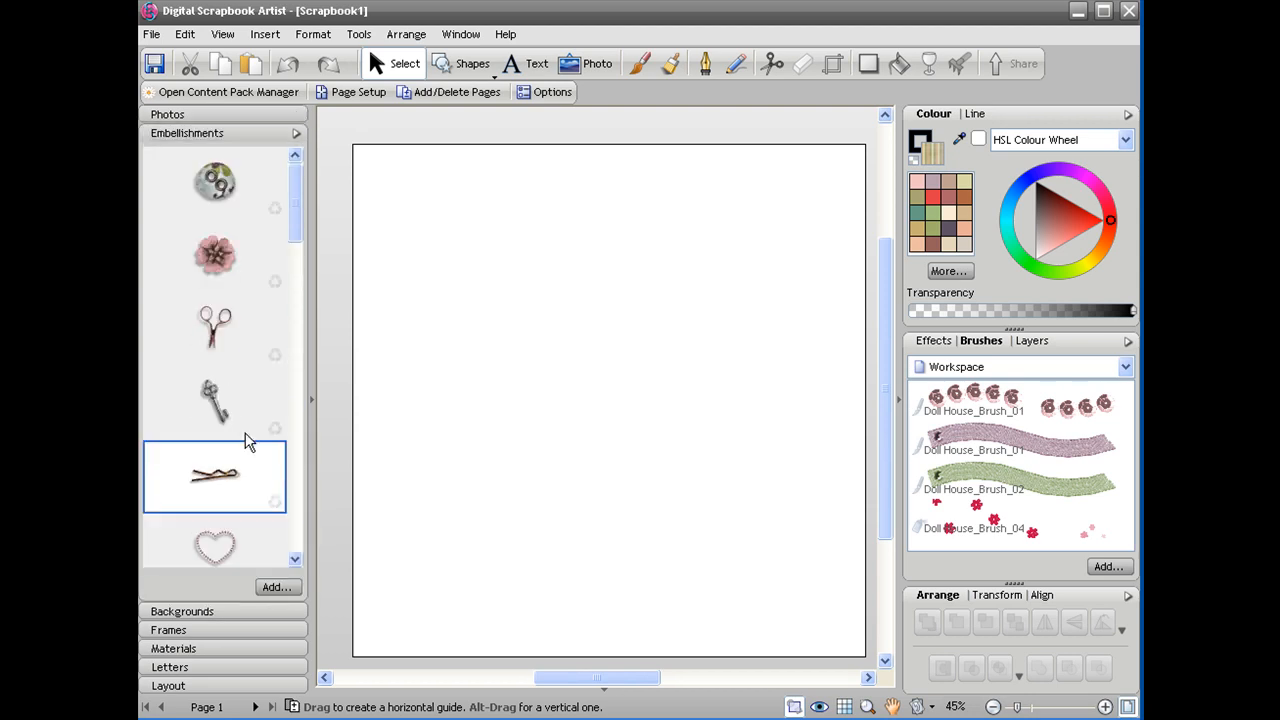
{"action": "scroll", "coordinate": [298, 212], "scroll_direction": "down", "scroll_amount": 1}
{"action": "scroll", "coordinate": [298, 230], "scroll_direction": "down", "scroll_amount": 5}
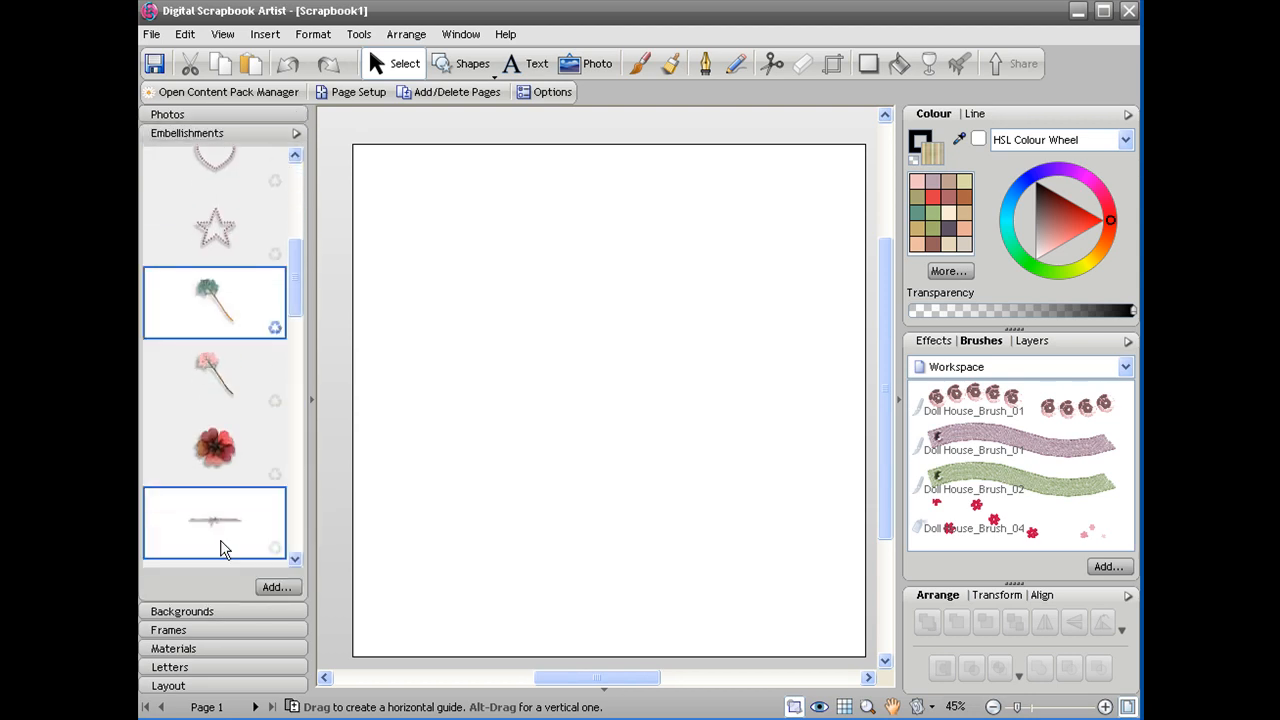
{"action": "left_click", "coordinate": [205, 612]}
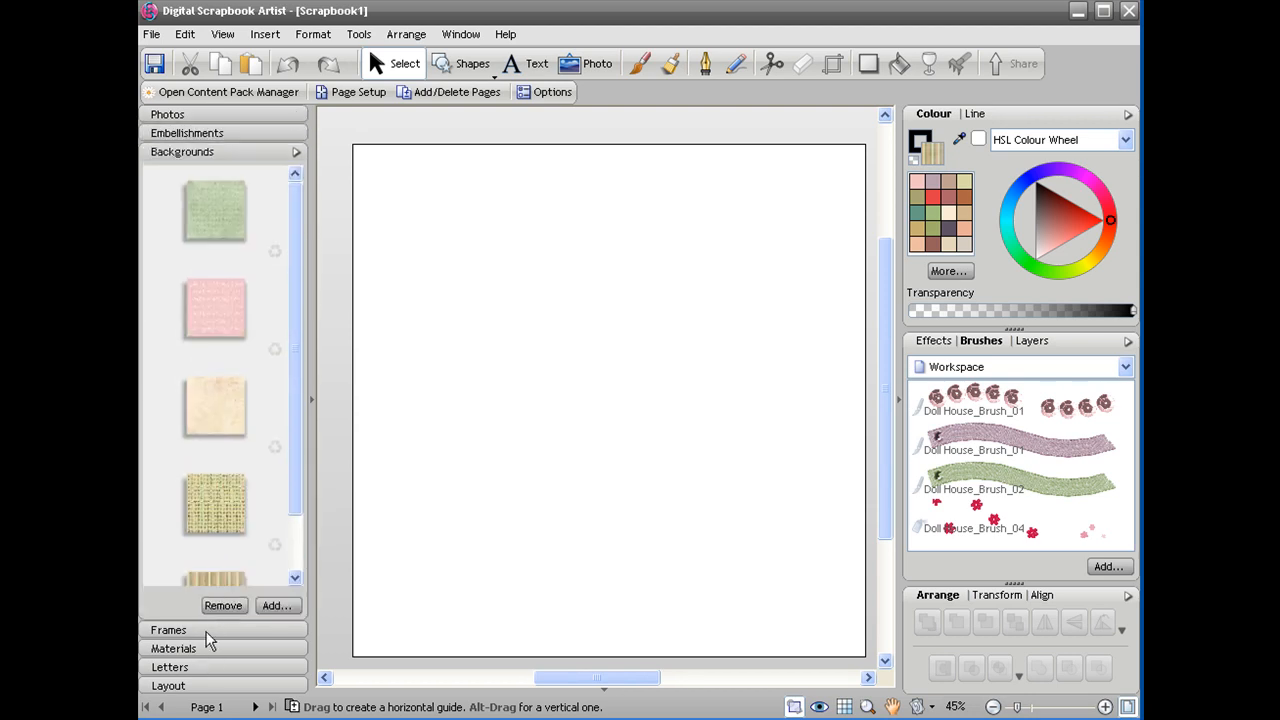
{"action": "left_click", "coordinate": [210, 630]}
{"action": "left_click", "coordinate": [220, 649]}
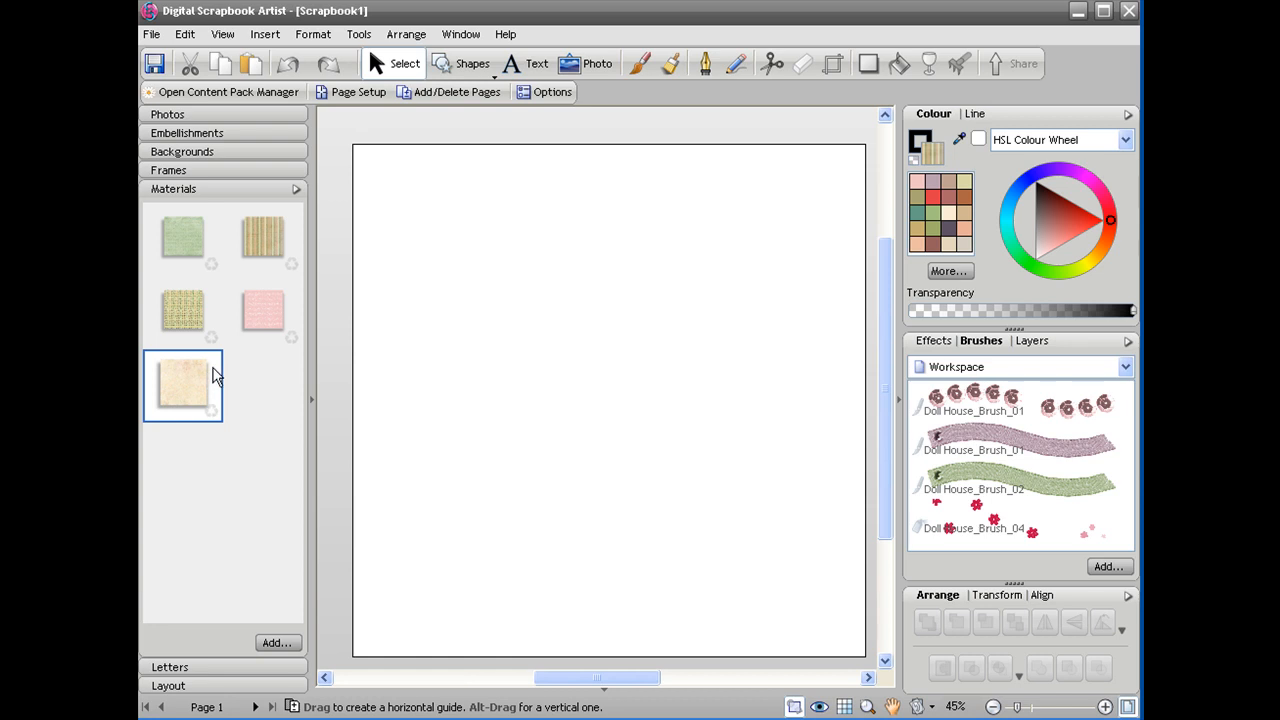
Try the green and pink backgrounds on the page and settle on the cream paper background.
{"action": "left_click", "coordinate": [200, 157]}
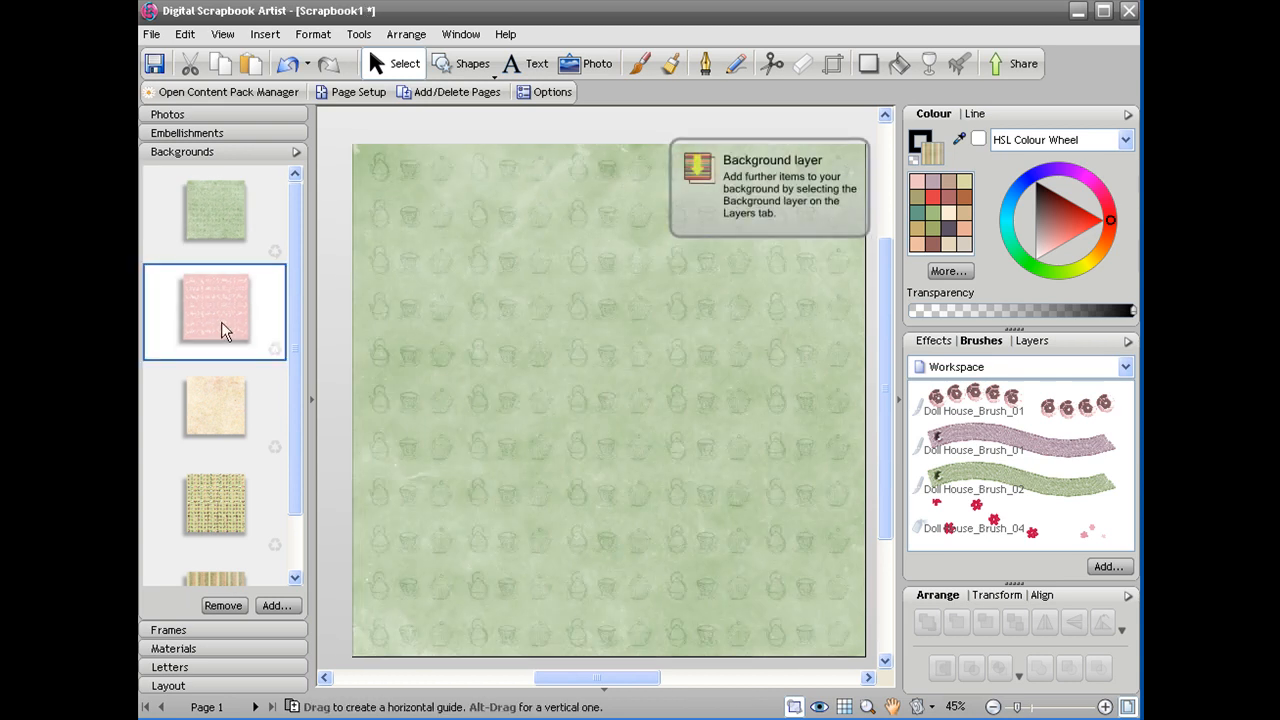
{"action": "left_click_drag", "start_coordinate": [249, 334], "coordinate": [531, 391]}
{"action": "left_click_drag", "start_coordinate": [214, 406], "coordinate": [578, 406]}
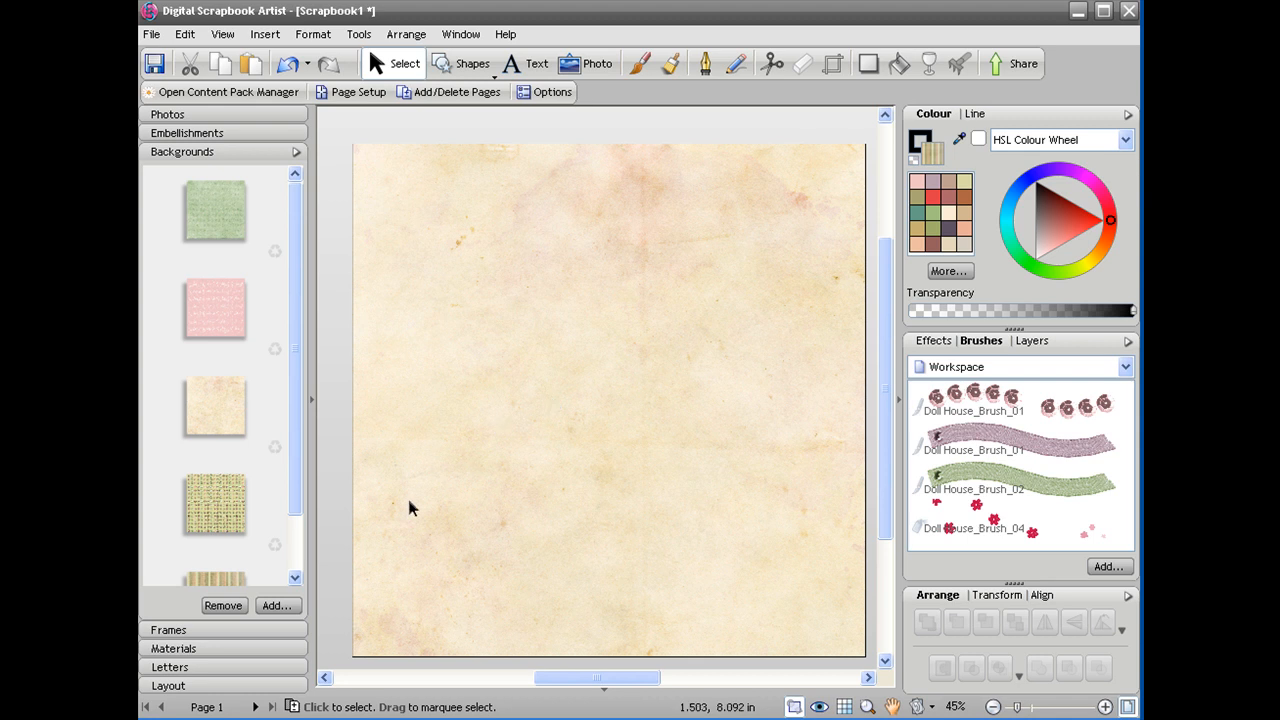
Place the portrait frame with pink ribbons and lace, about 4.8 x 7.1 in, left of the page centre.
{"action": "left_click", "coordinate": [218, 631]}
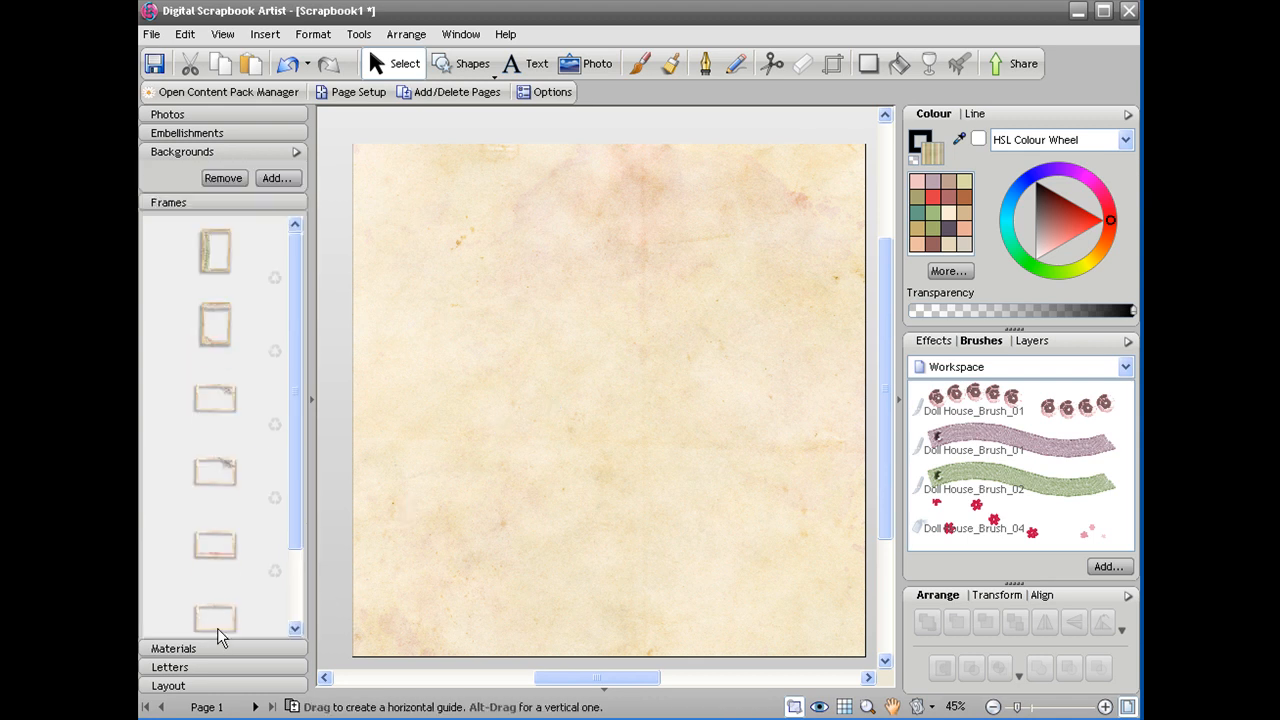
{"action": "left_click_drag", "start_coordinate": [210, 298], "coordinate": [519, 378]}
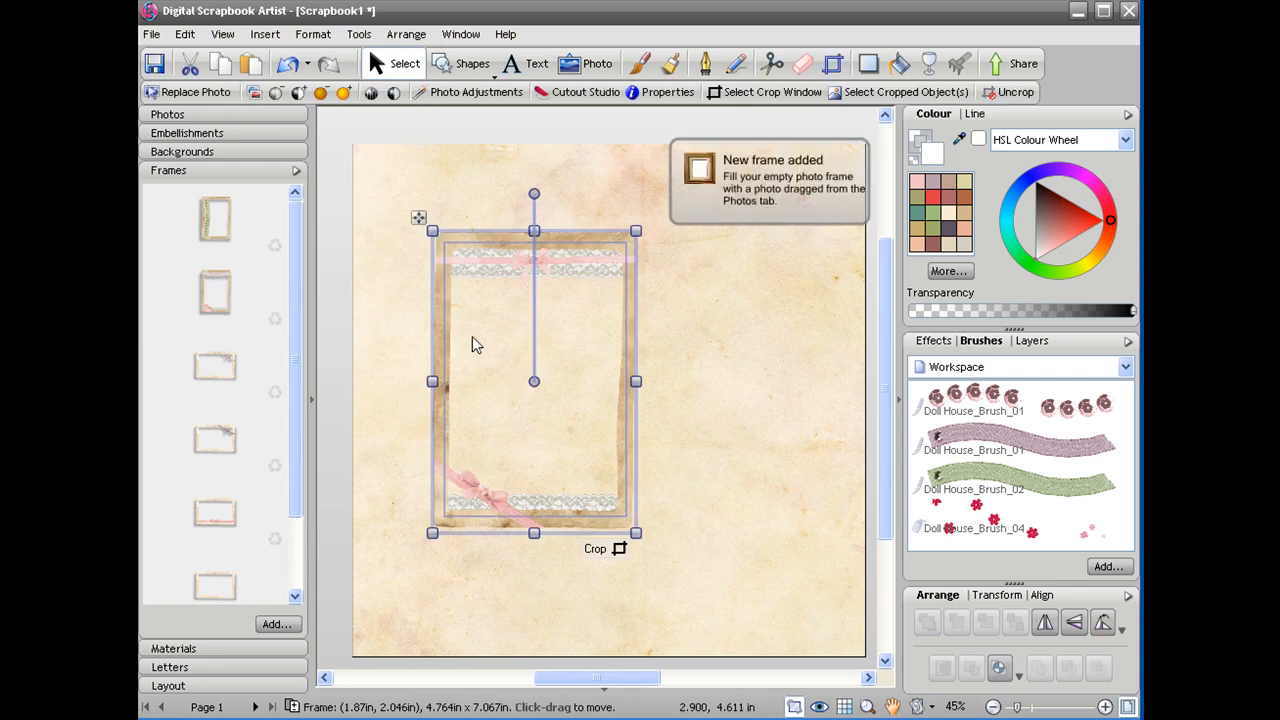
Import the photo 30759466.jpg from the Examples folder, choosing it from thumbnails, and put it into the ribbon frame.
{"action": "left_click", "coordinate": [203, 118]}
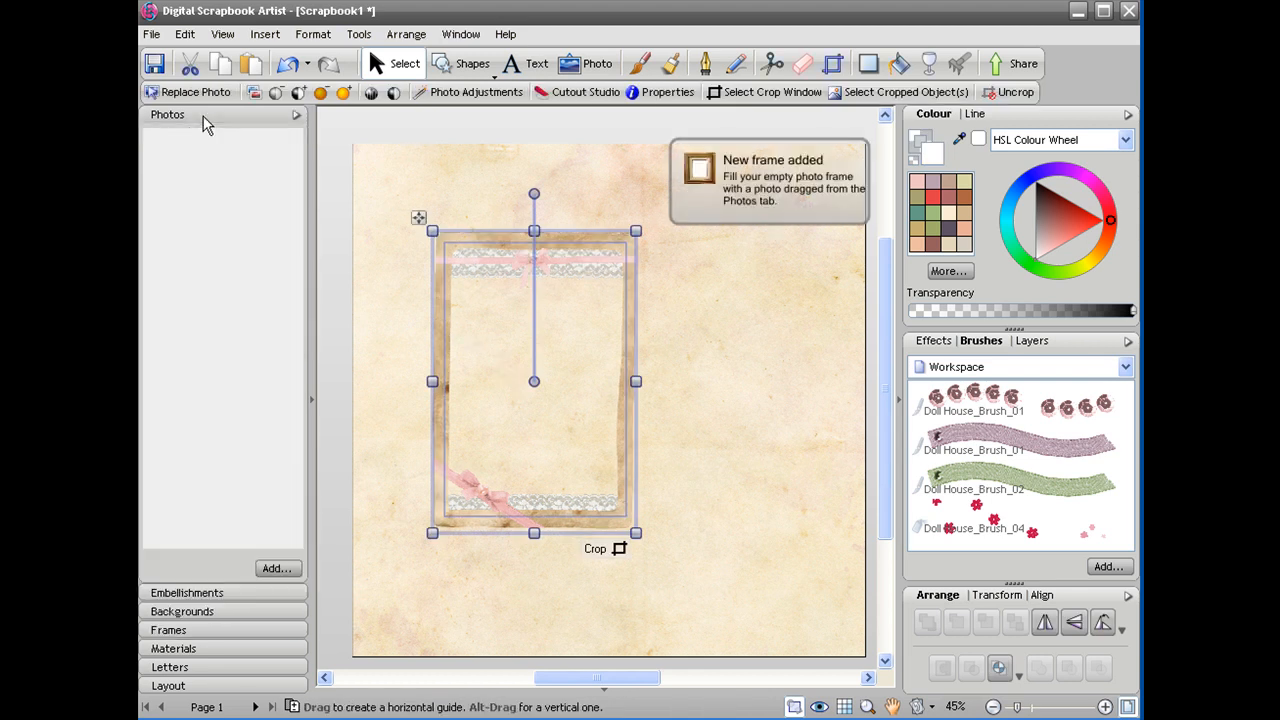
{"action": "left_click", "coordinate": [276, 568]}
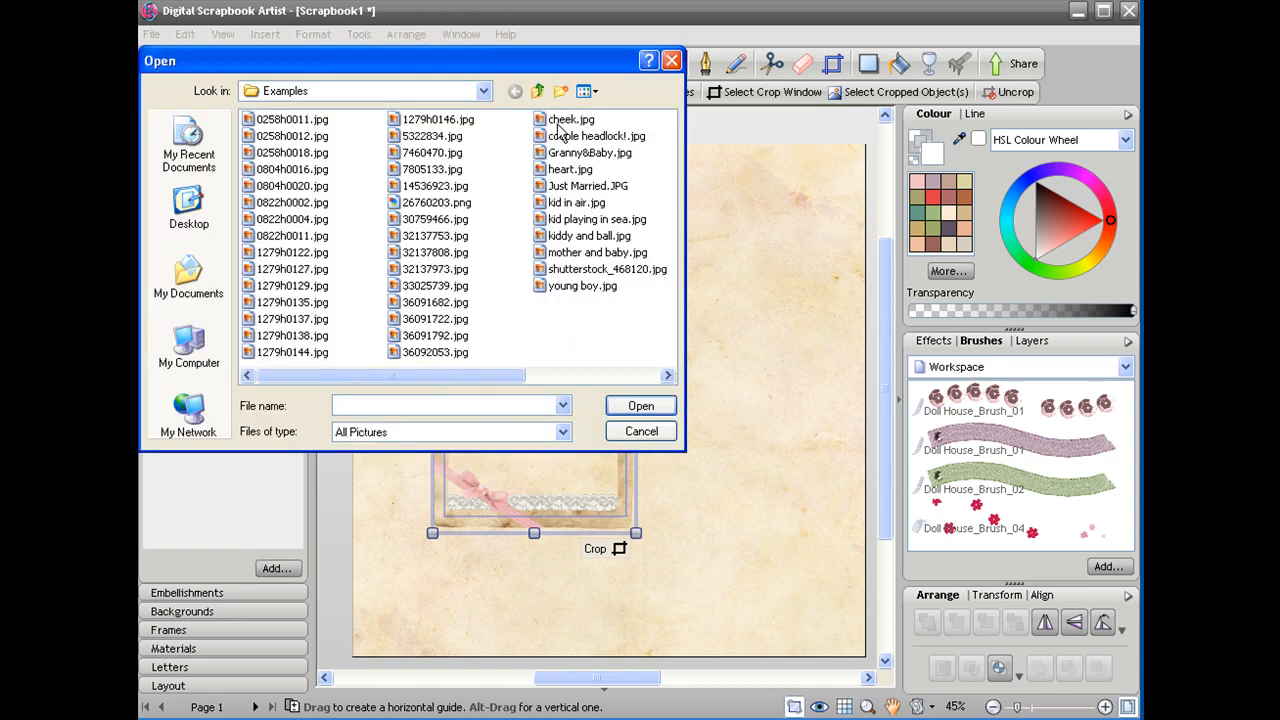
{"action": "left_click", "coordinate": [590, 91]}
{"action": "left_click", "coordinate": [615, 110]}
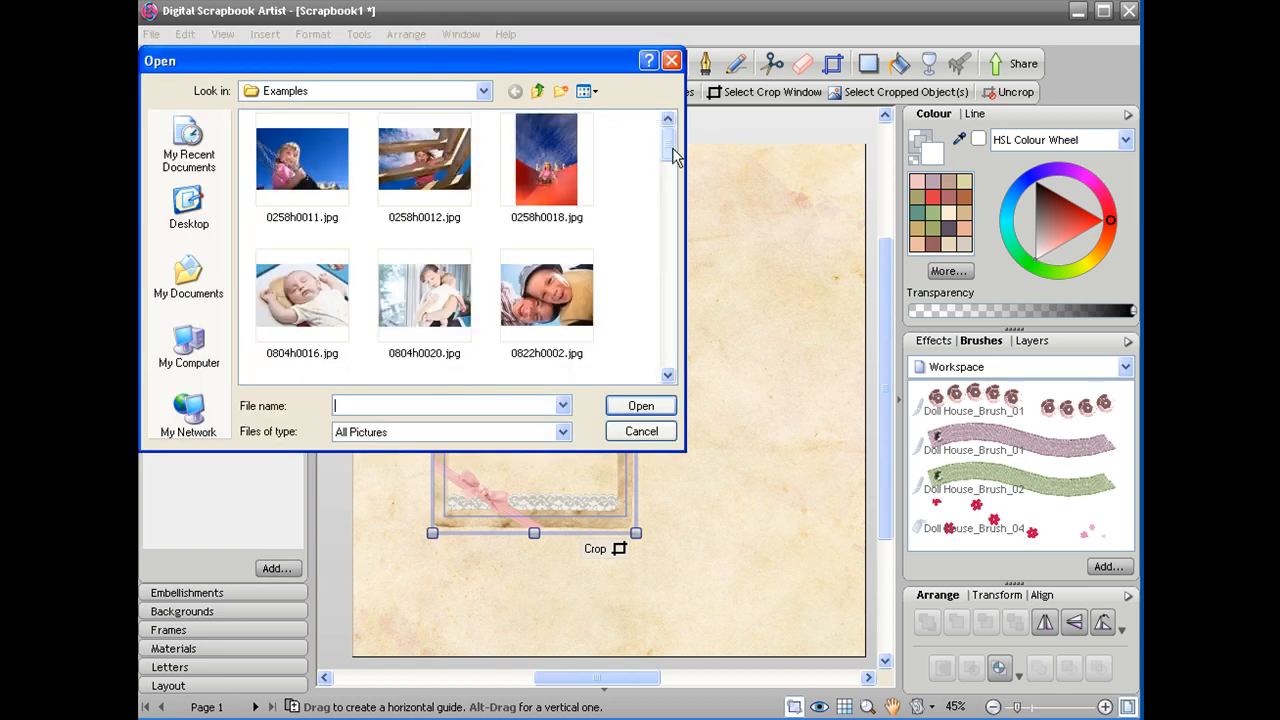
{"action": "left_click_drag", "start_coordinate": [673, 150], "coordinate": [671, 251]}
{"action": "left_click", "coordinate": [302, 240]}
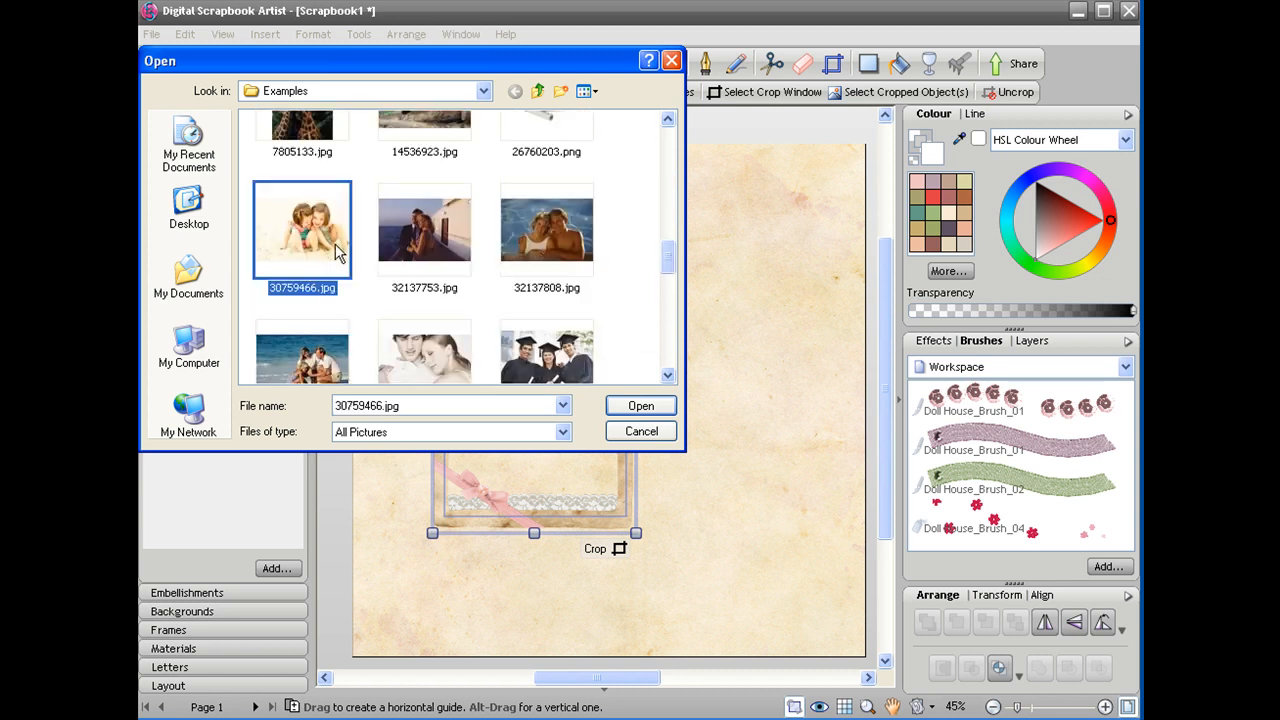
{"action": "left_click", "coordinate": [645, 406]}
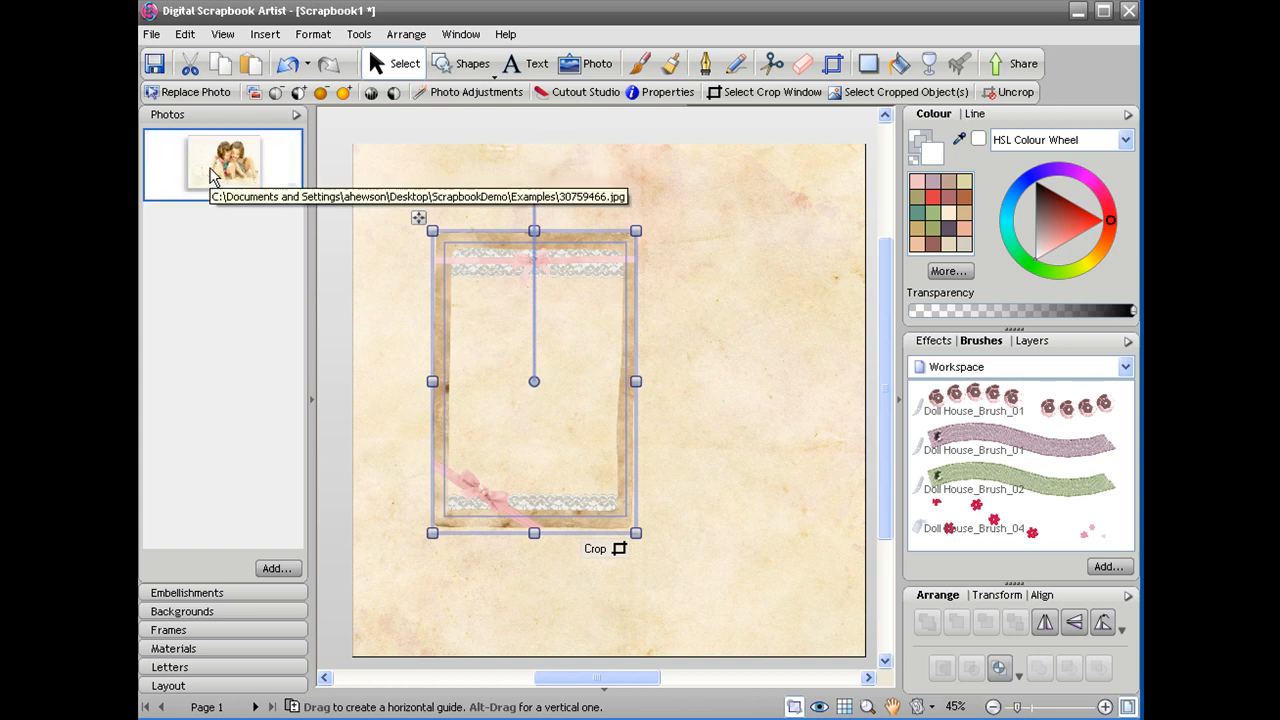
{"action": "left_click_drag", "start_coordinate": [210, 175], "coordinate": [505, 405]}
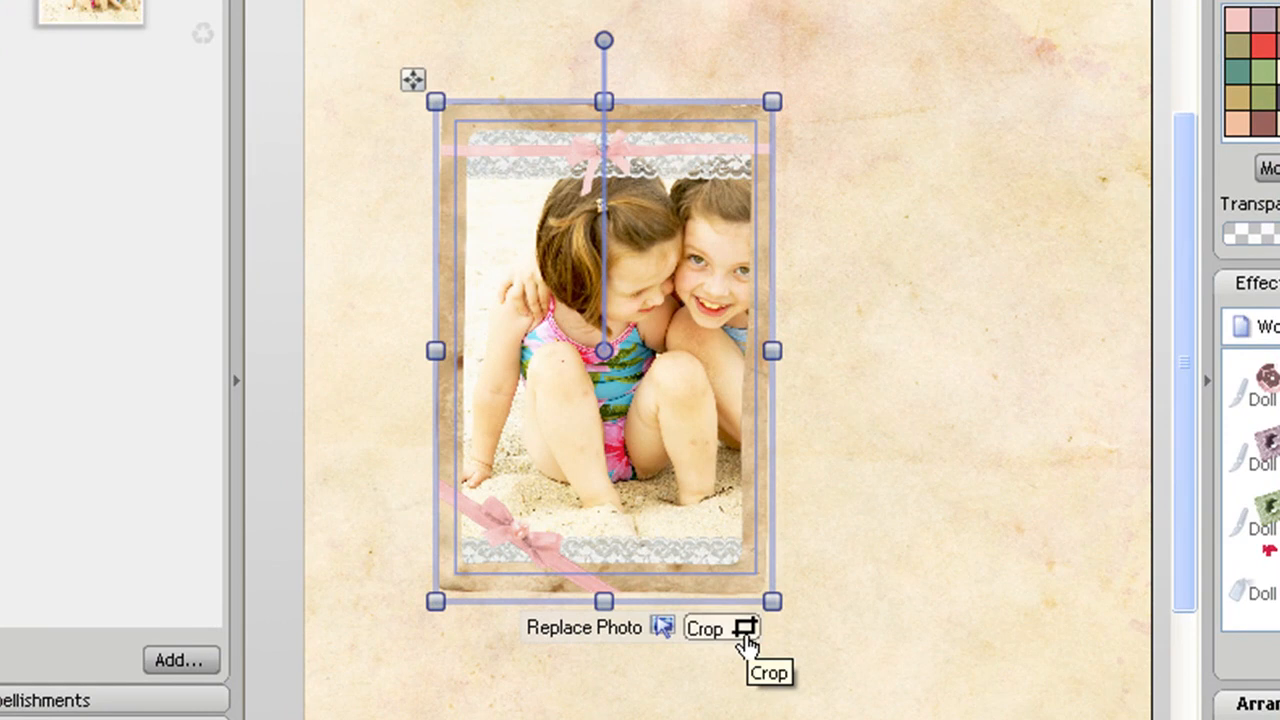
Adjust the photo's crop inside the frame, shifting and zooming it out so that both girls fit.
{"action": "left_click", "coordinate": [745, 637]}
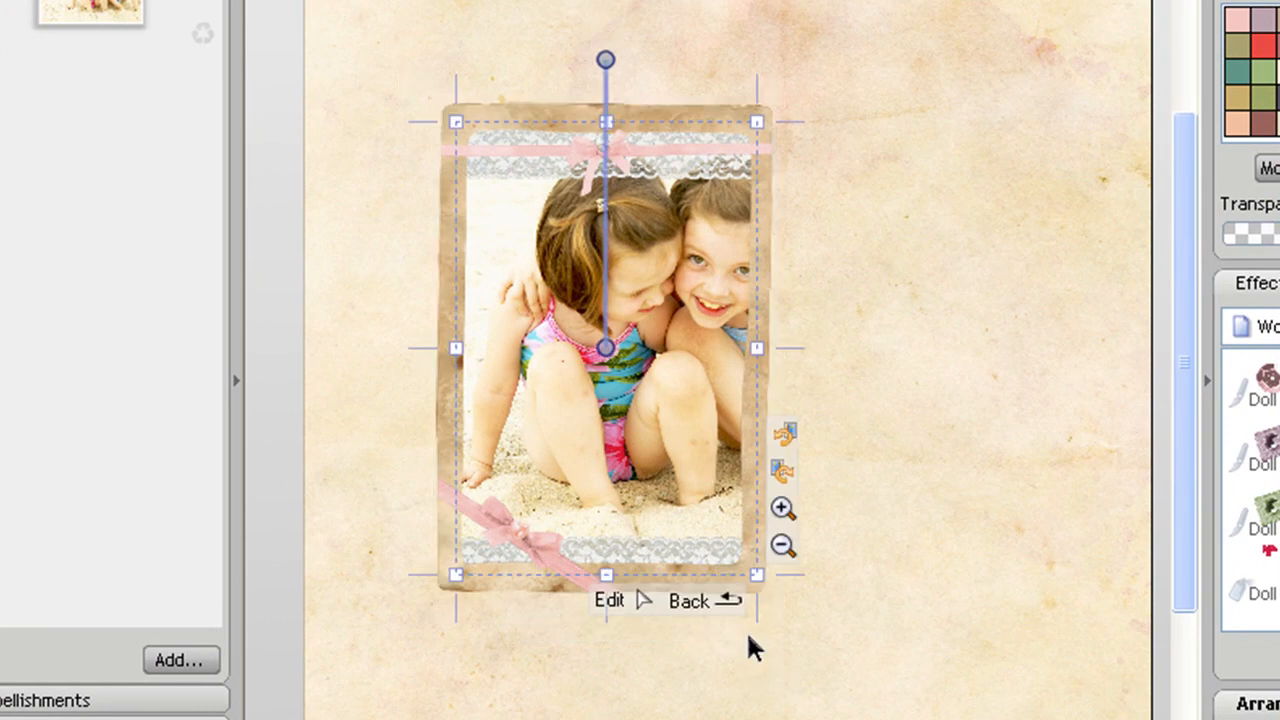
{"action": "left_click_drag", "start_coordinate": [675, 367], "coordinate": [606, 386]}
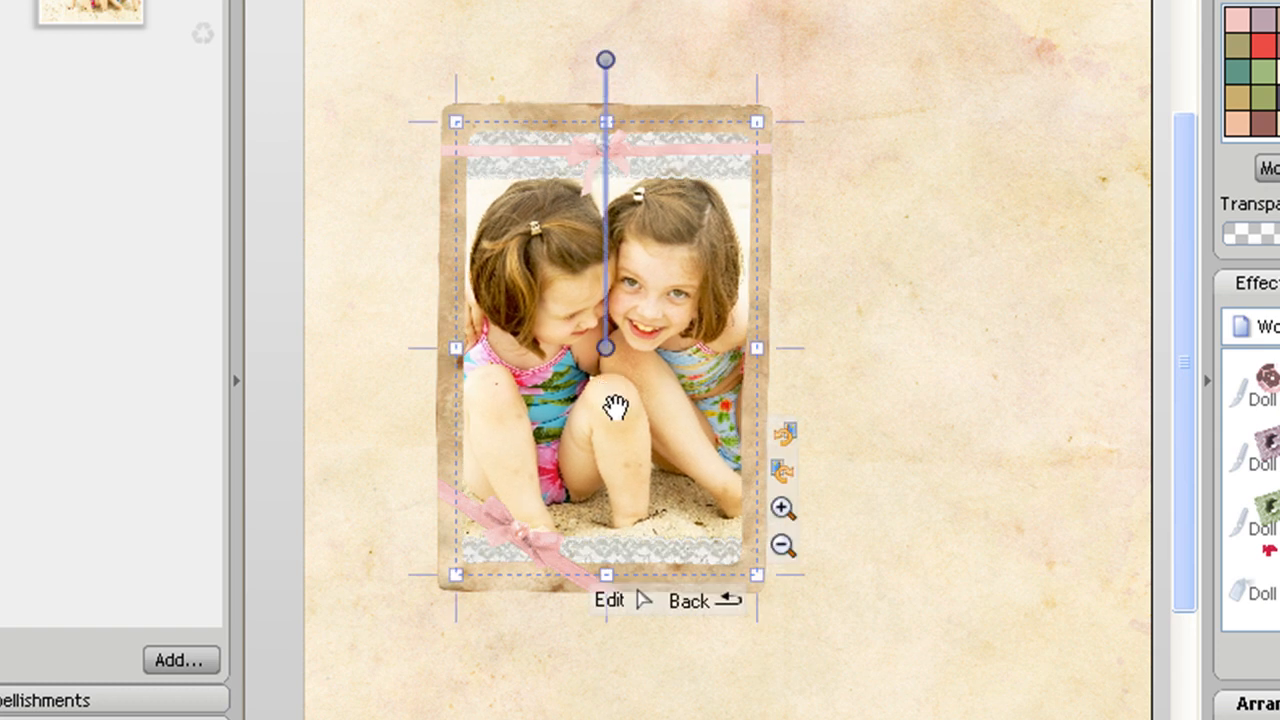
{"action": "left_click", "coordinate": [784, 546]}
{"action": "left_click", "coordinate": [784, 546]}
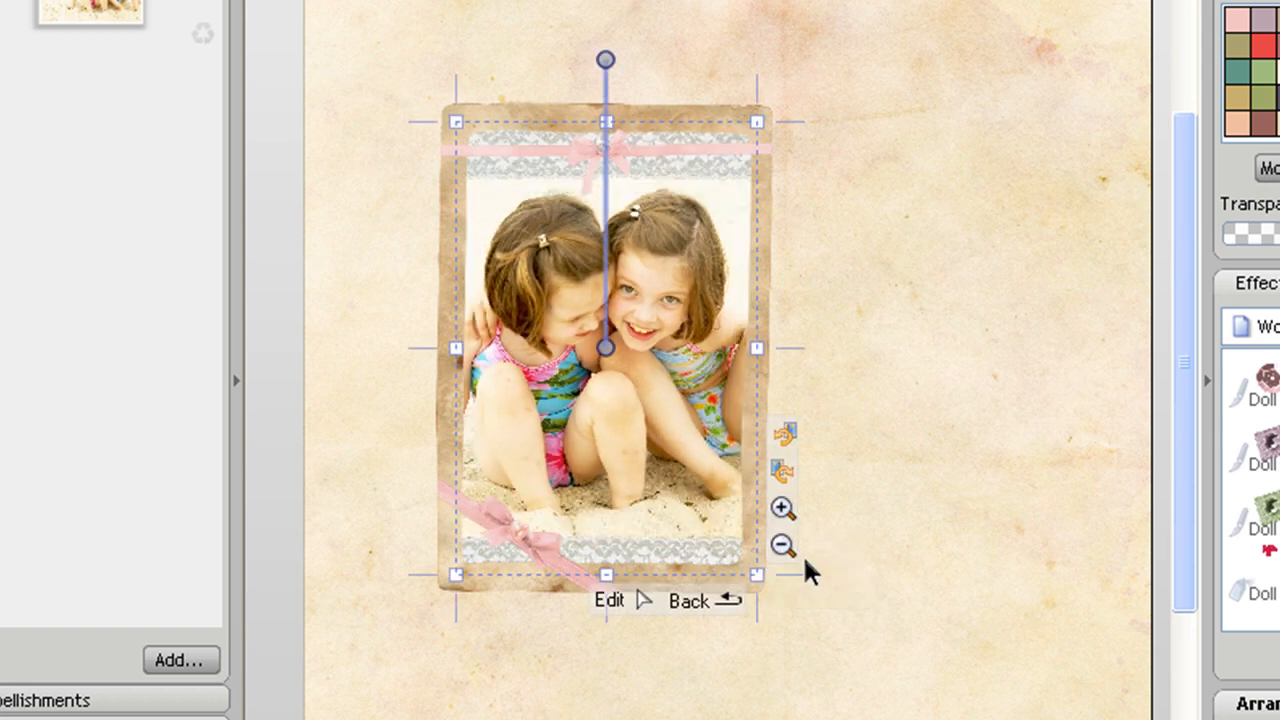
{"action": "left_click", "coordinate": [835, 457]}
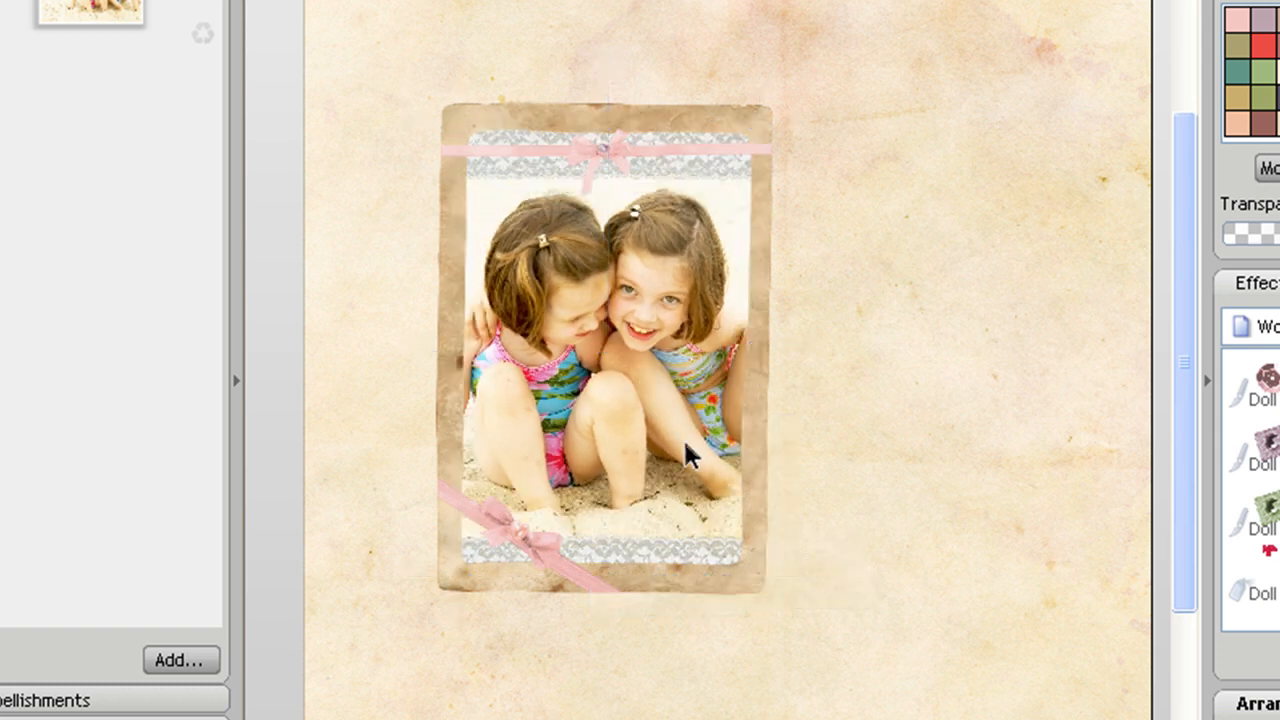
Shrink the framed photo slightly, reposition it on the page and tilt it a little clockwise.
{"action": "left_click", "coordinate": [688, 436]}
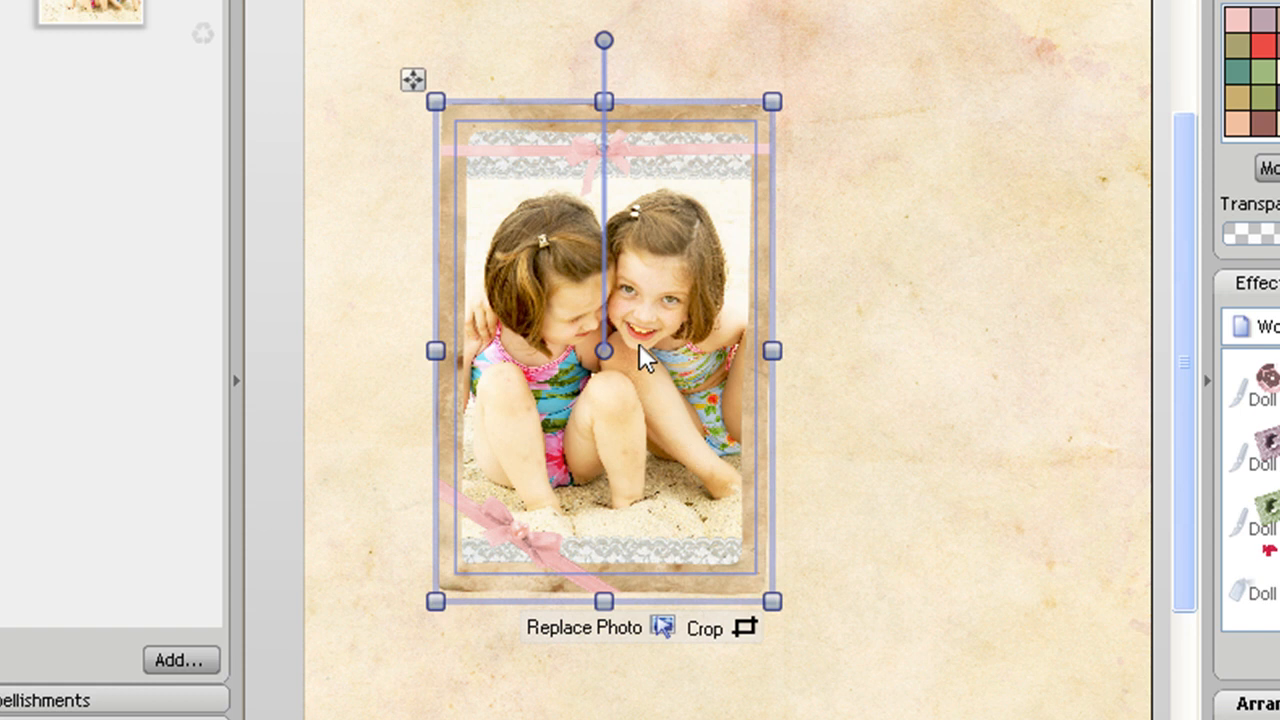
{"action": "left_click_drag", "start_coordinate": [436, 101], "coordinate": [477, 162]}
{"action": "left_click_drag", "start_coordinate": [691, 402], "coordinate": [635, 374]}
{"action": "left_click_drag", "start_coordinate": [577, 83], "coordinate": [623, 80]}
{"action": "left_click", "coordinate": [849, 356]}
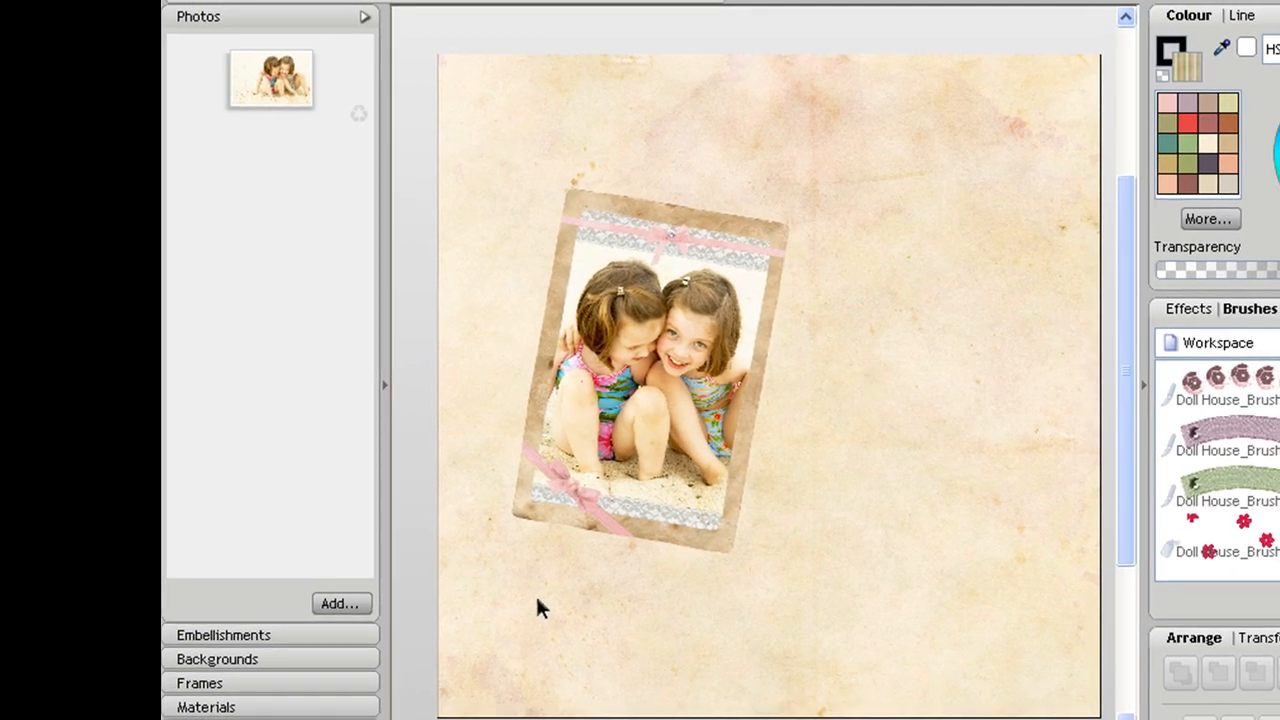
Add the teal and pink stemmed flowers over the photo's upper edge, rotating the pink one about 15 degrees clockwise.
{"action": "left_click", "coordinate": [310, 645]}
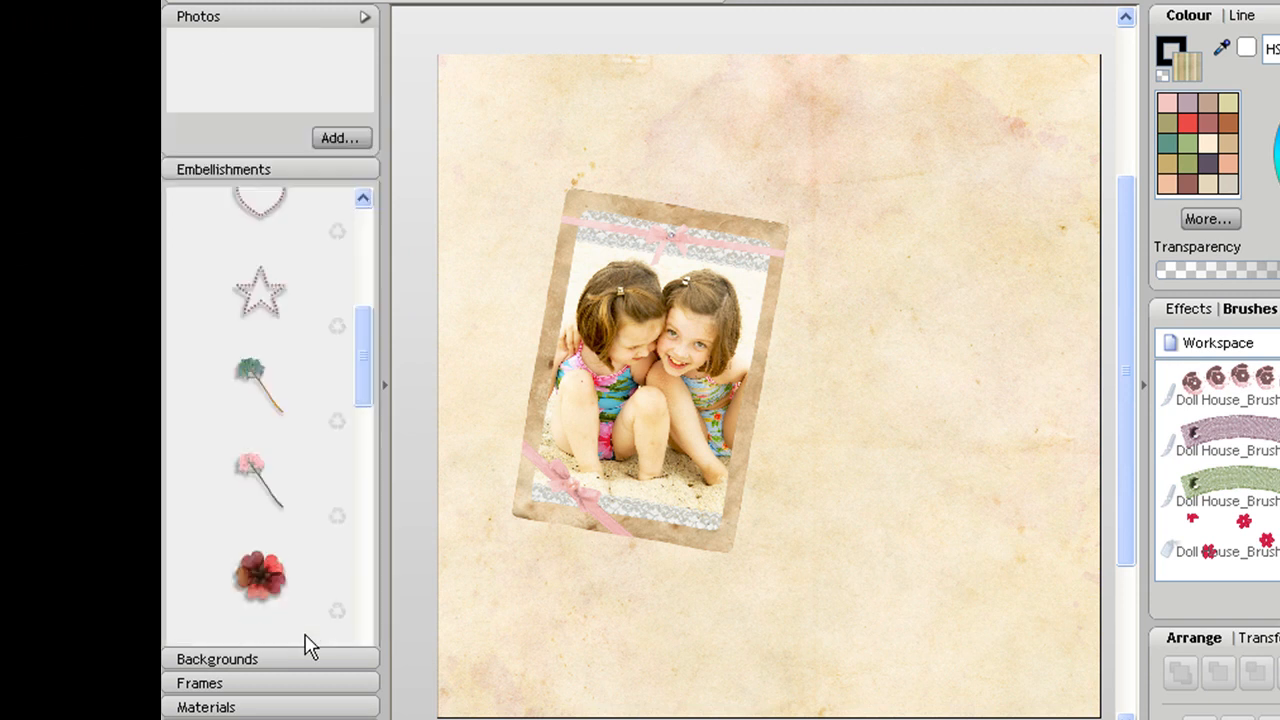
{"action": "left_click_drag", "start_coordinate": [371, 269], "coordinate": [363, 226]}
{"action": "left_click_drag", "start_coordinate": [298, 307], "coordinate": [570, 270]}
{"action": "left_click_drag", "start_coordinate": [268, 438], "coordinate": [685, 130]}
{"action": "left_click_drag", "start_coordinate": [694, 50], "coordinate": [728, 52]}
Add the beaded heart outline, scale it down and position it over the frame's upper-right corner.
{"action": "left_click_drag", "start_coordinate": [286, 177], "coordinate": [789, 317]}
{"action": "left_click_drag", "start_coordinate": [573, 183], "coordinate": [791, 371]}
{"action": "left_click_drag", "start_coordinate": [890, 459], "coordinate": [783, 254]}
Layer purple and lilac flower heads into a cluster on the frame's lower-left corner.
{"action": "left_click_drag", "start_coordinate": [366, 234], "coordinate": [357, 522]}
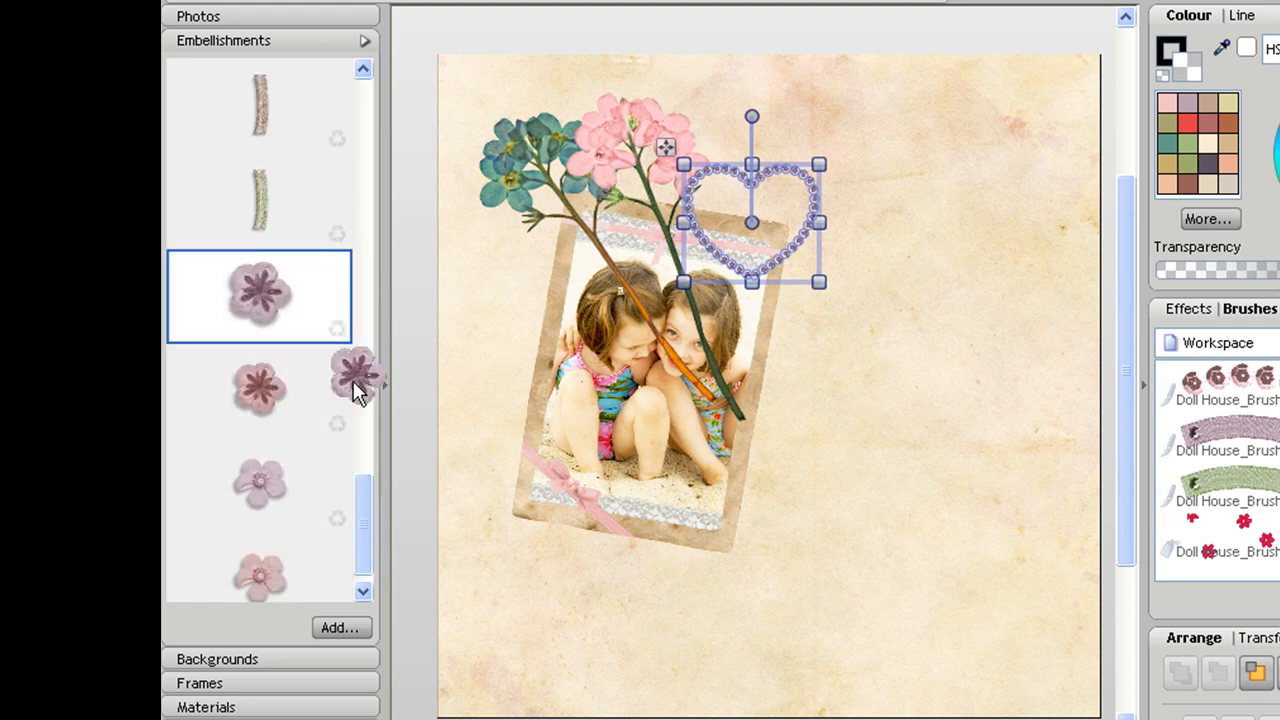
{"action": "left_click_drag", "start_coordinate": [527, 537], "coordinate": [528, 496]}
{"action": "left_click_drag", "start_coordinate": [264, 393], "coordinate": [543, 531]}
{"action": "left_click_drag", "start_coordinate": [261, 483], "coordinate": [527, 510]}
{"action": "left_click", "coordinate": [824, 546]}
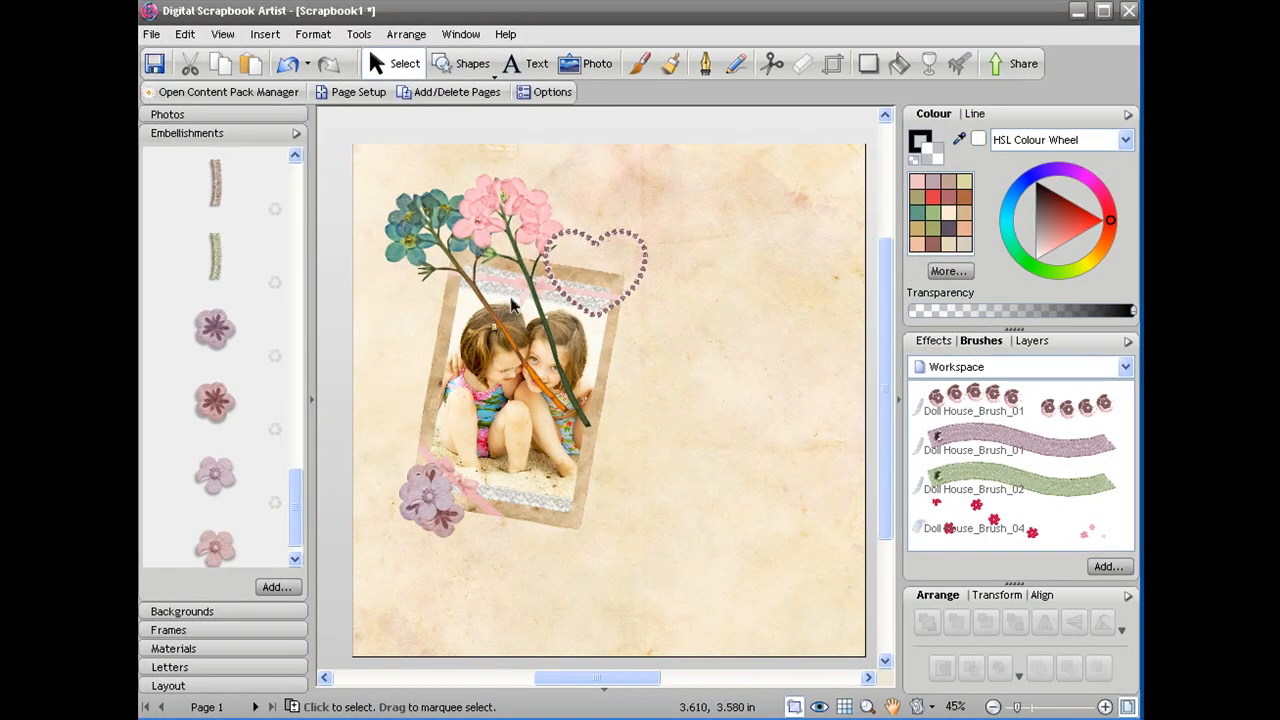
Send the pink and teal stemmed flowers to the back so they sit behind the framed photo.
{"action": "left_click", "coordinate": [525, 233]}
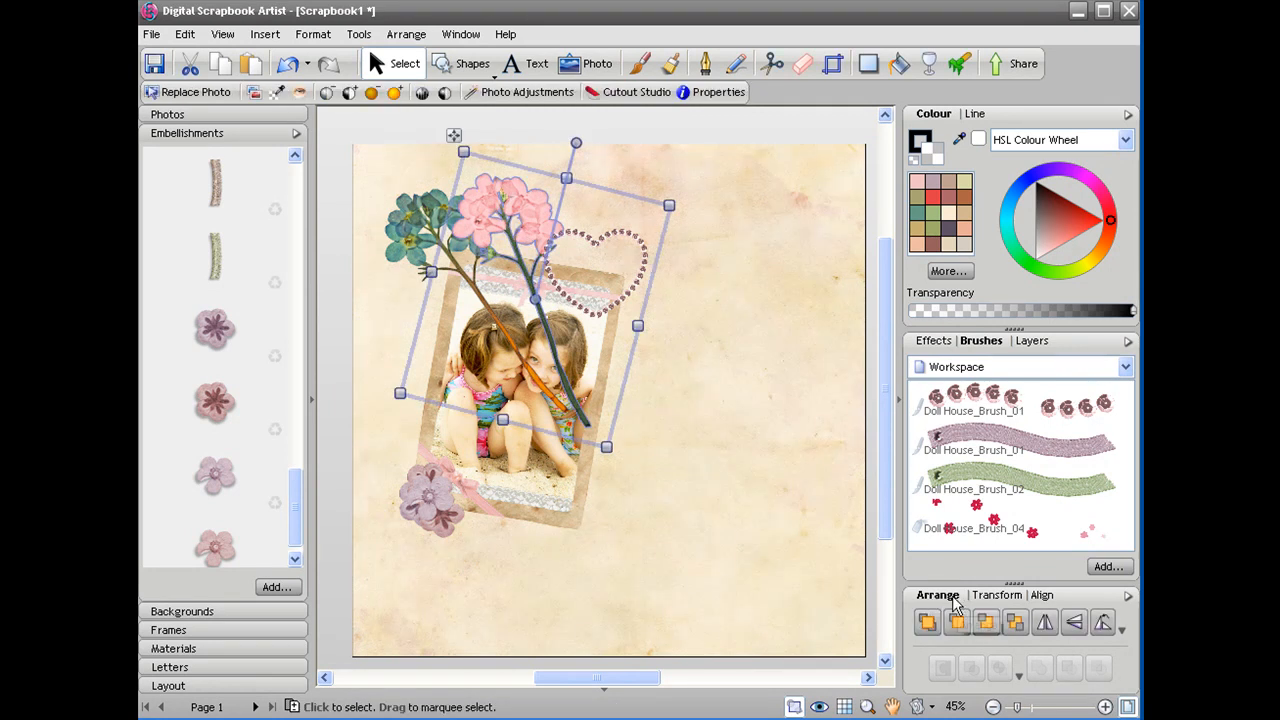
{"action": "left_click", "coordinate": [1020, 625]}
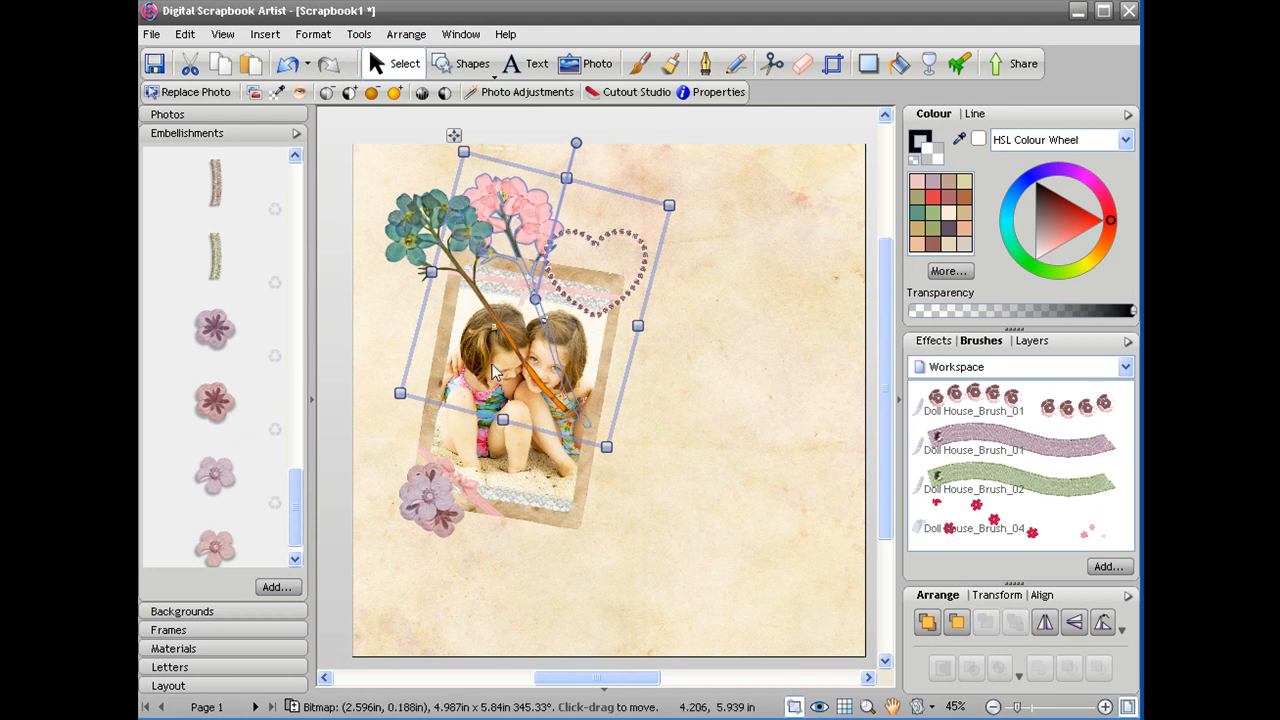
{"action": "left_click", "coordinate": [413, 232]}
{"action": "left_click", "coordinate": [1014, 622]}
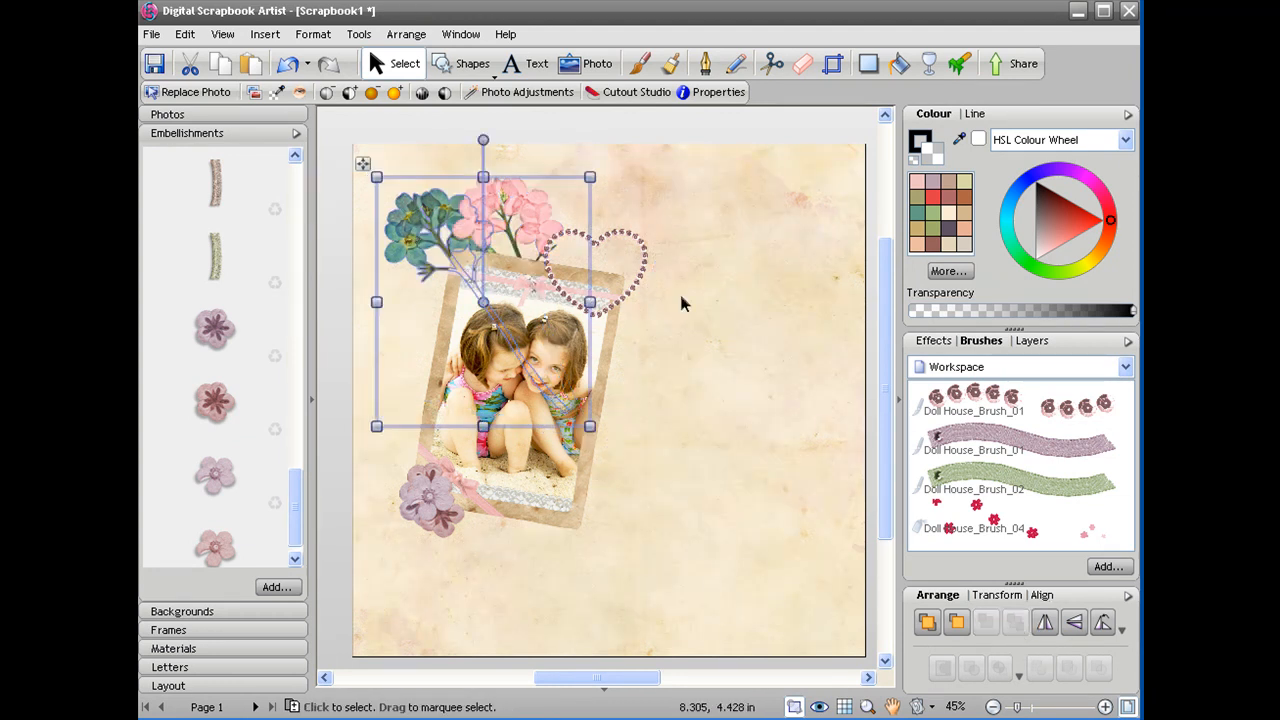
Send the beaded heart outline to the back so it sits behind the framed photo.
{"action": "left_click", "coordinate": [642, 273]}
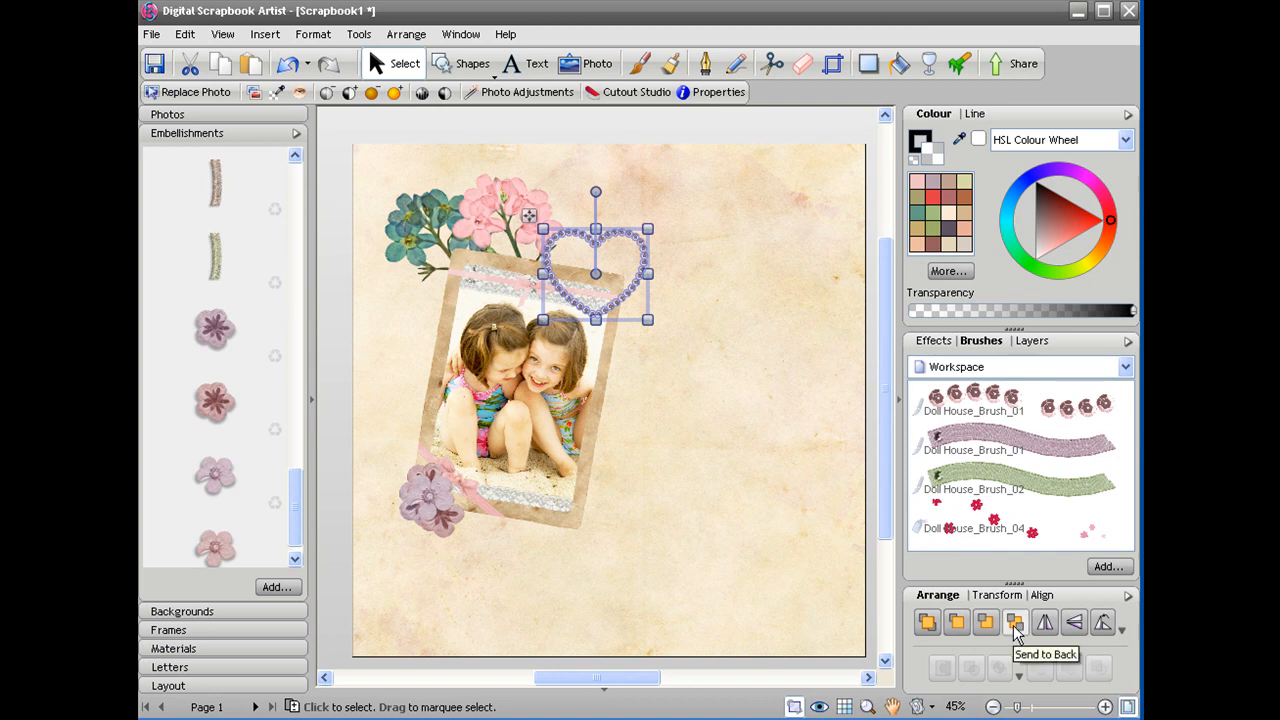
{"action": "left_click", "coordinate": [1014, 622]}
{"action": "left_click", "coordinate": [750, 509]}
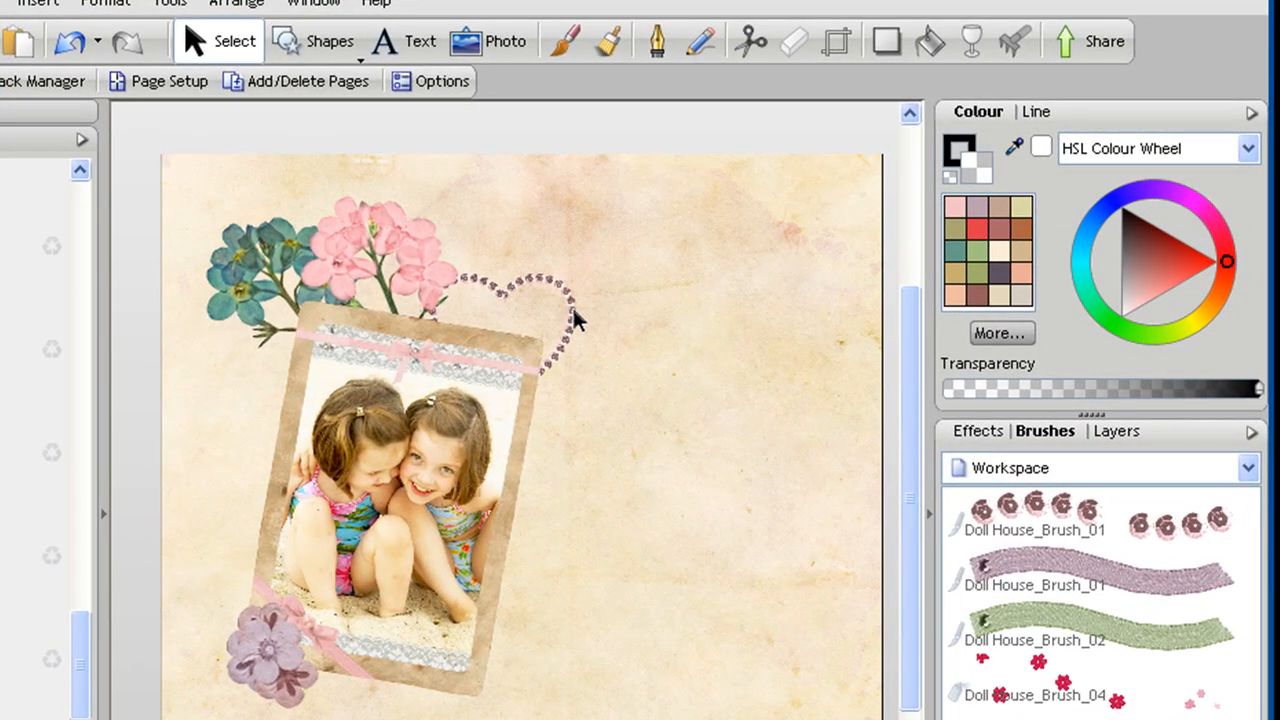
Add soft drop shadows to the beaded heart and to the pink and teal stemmed flowers with the Shadow tool.
{"action": "left_click", "coordinate": [577, 318]}
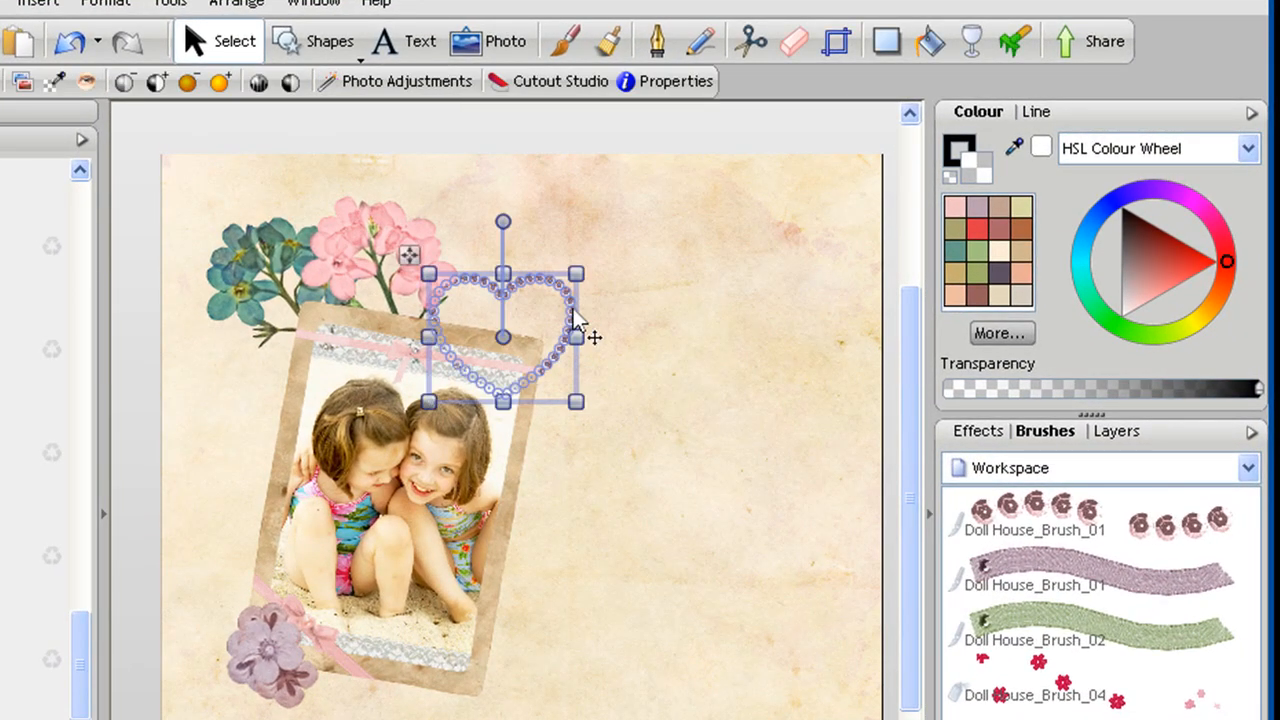
{"action": "left_click", "coordinate": [889, 45]}
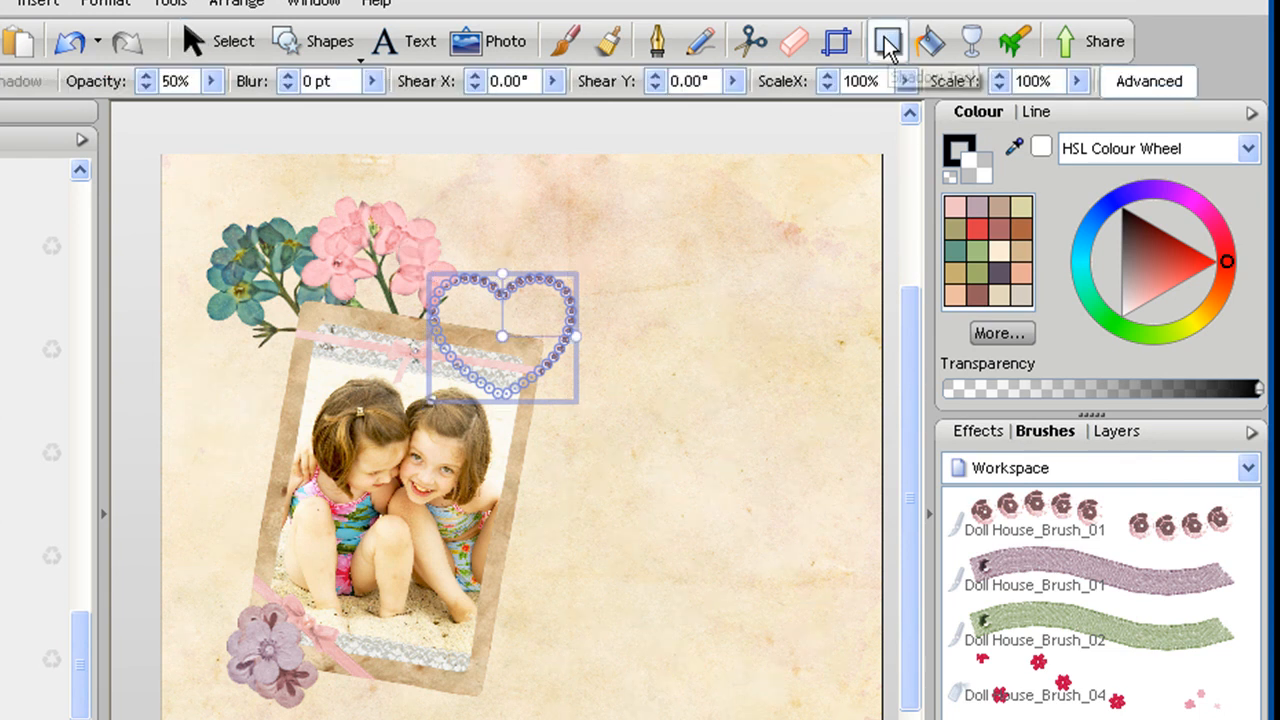
{"action": "mouse_move", "coordinate": [580, 366]}
{"action": "left_mouse_down"}
{"action": "mouse_move", "coordinate": [589, 377]}
{"action": "mouse_move", "coordinate": [553, 425]}
{"action": "mouse_move", "coordinate": [458, 370]}
{"action": "mouse_move", "coordinate": [526, 343]}
{"action": "mouse_move", "coordinate": [566, 380]}
{"action": "mouse_move", "coordinate": [558, 366]}
{"action": "left_mouse_up"}
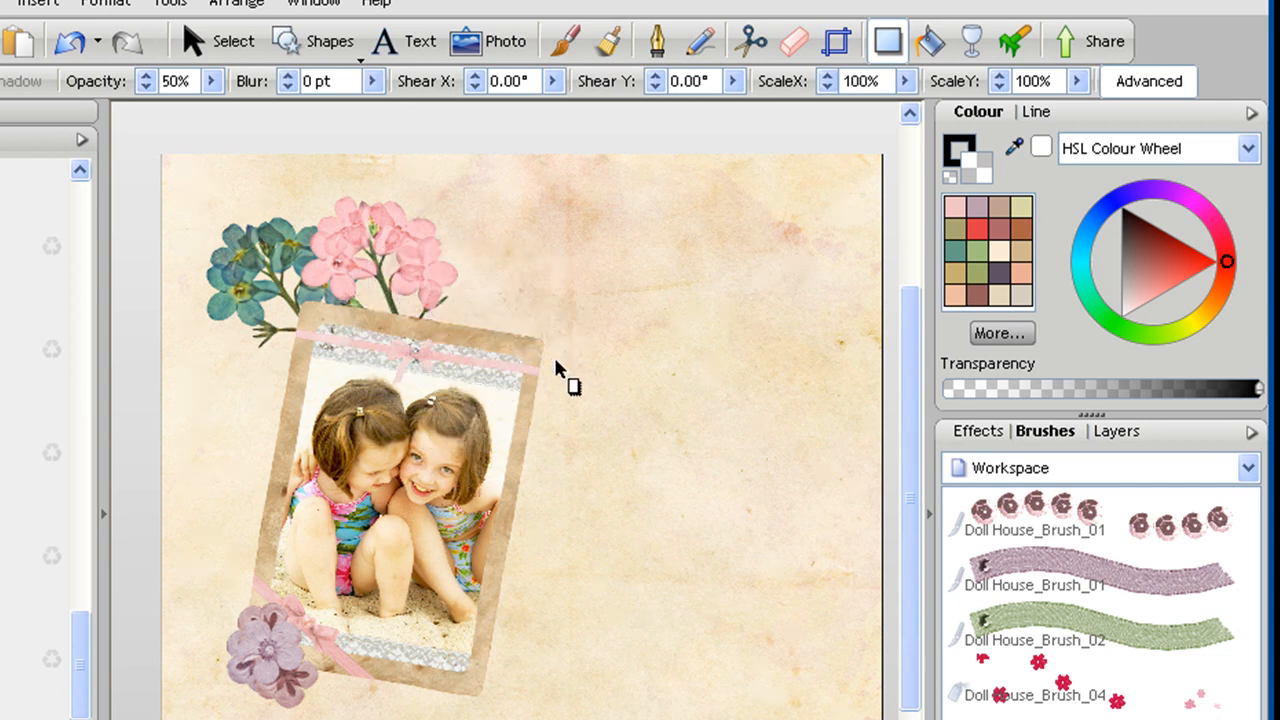
{"action": "left_click", "coordinate": [417, 274]}
{"action": "left_click_drag", "start_coordinate": [424, 274], "coordinate": [257, 300]}
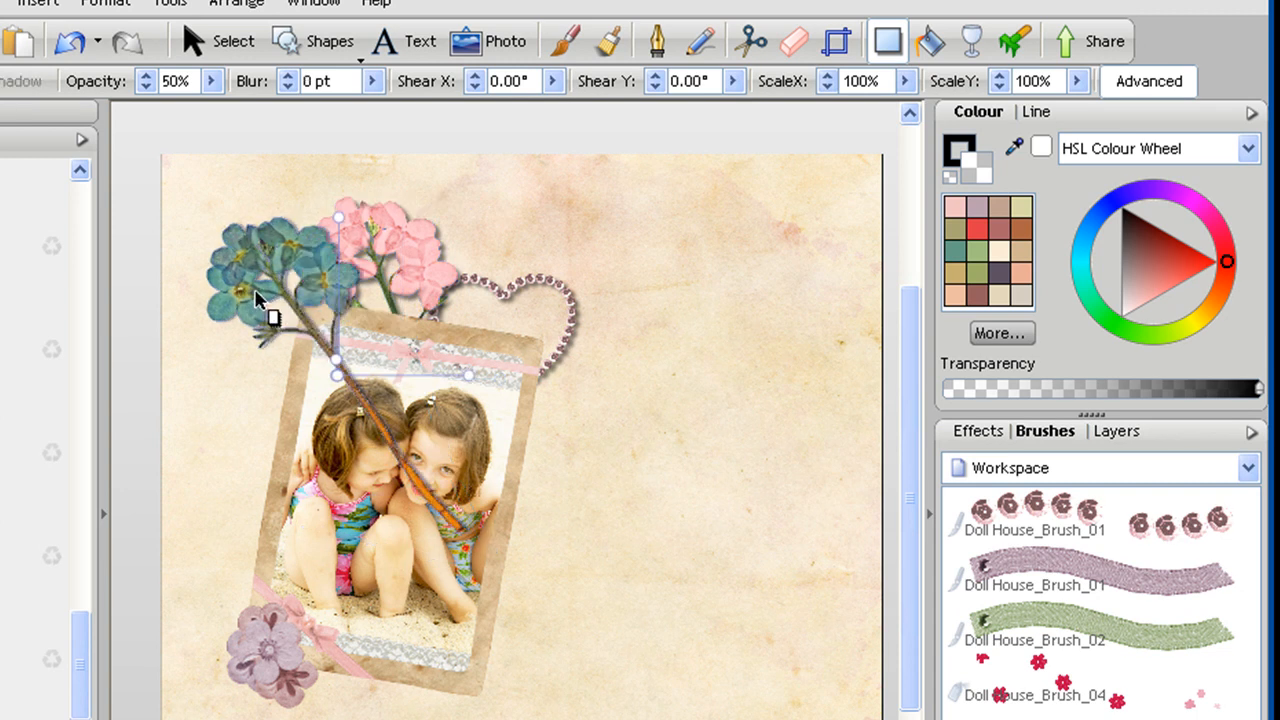
Add drop shadows to the lilac flower cluster and the framed photo, and leave the Shadow tool.
{"action": "left_click", "coordinate": [287, 668]}
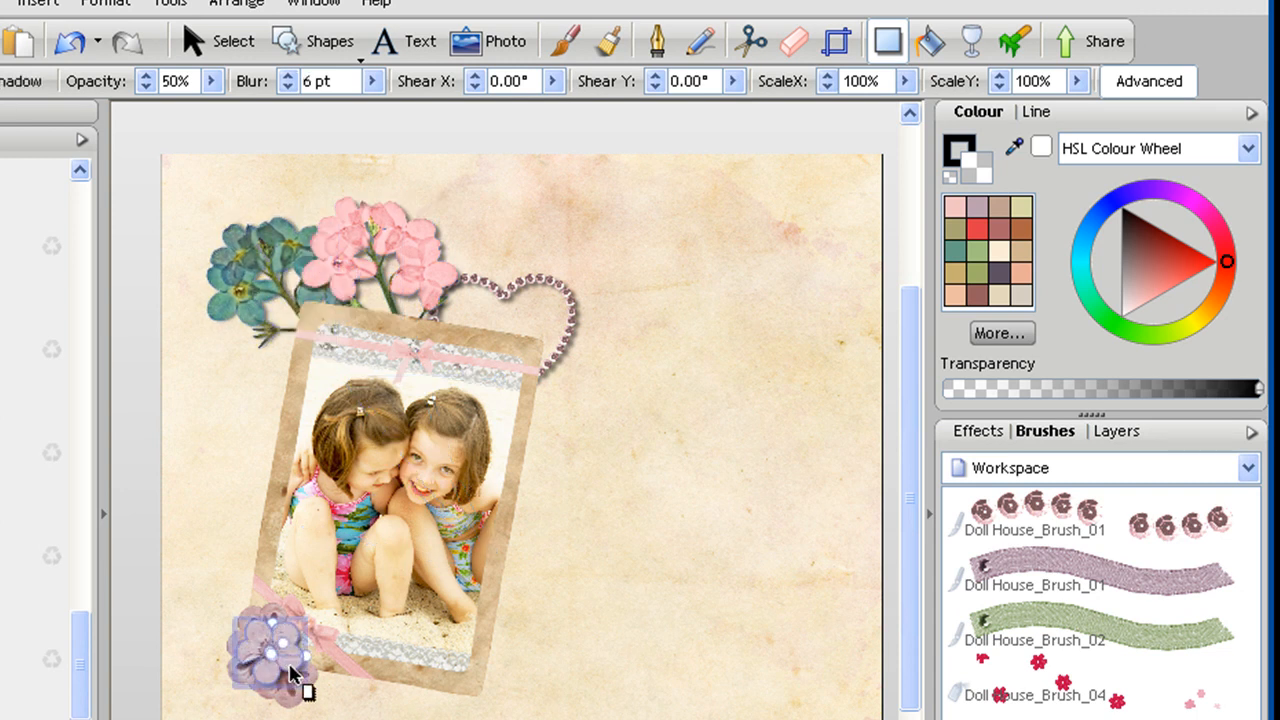
{"action": "left_click", "coordinate": [469, 688]}
{"action": "left_click_drag", "start_coordinate": [469, 688], "coordinate": [471, 667]}
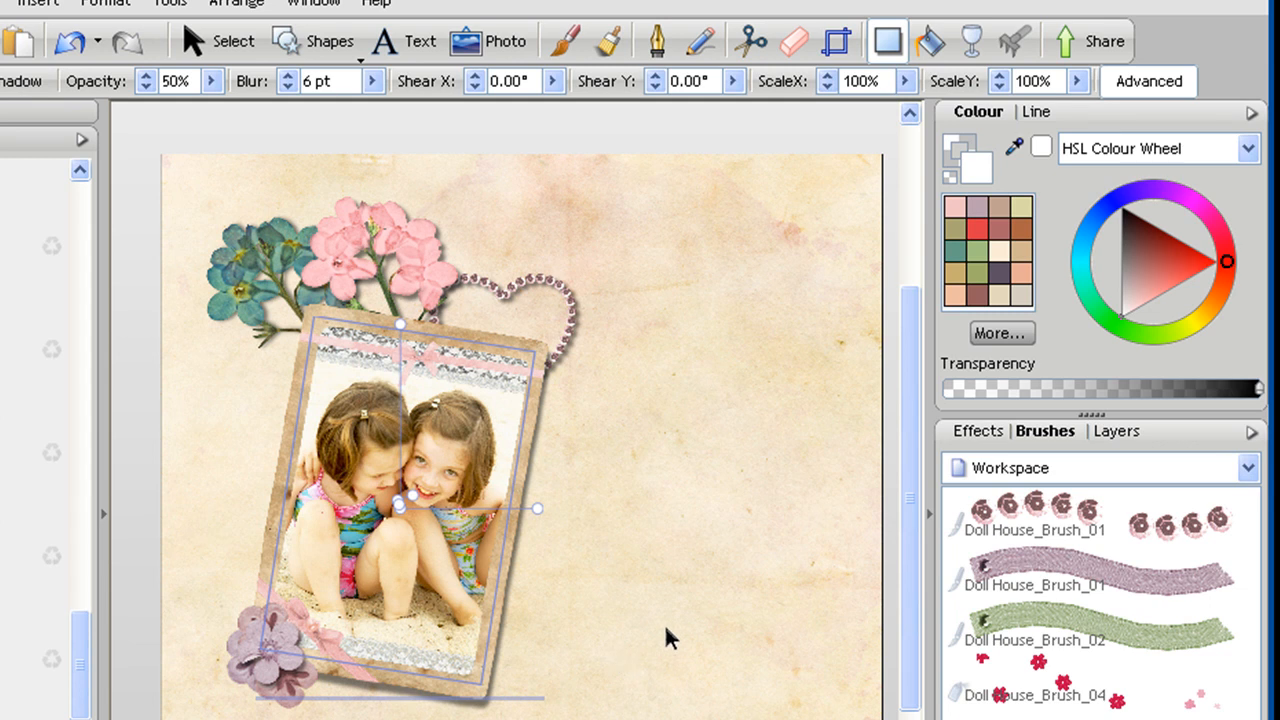
{"action": "key", "text": "Escape"}
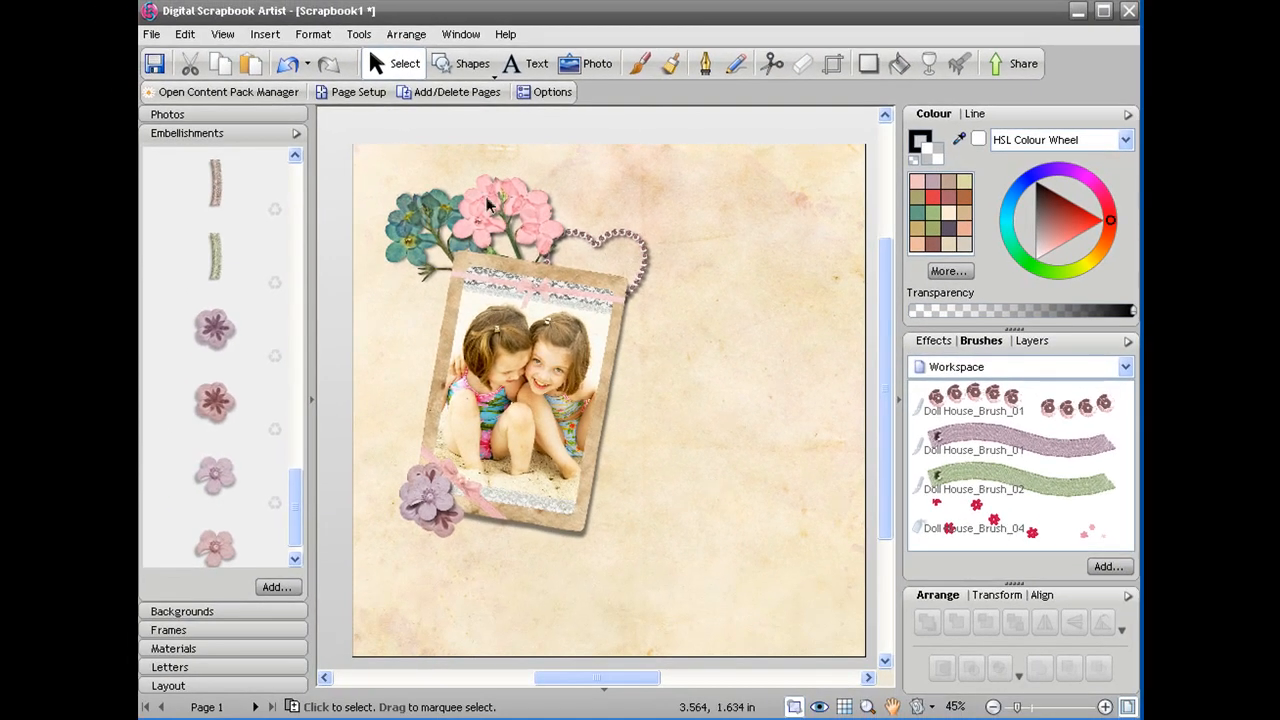
Select the framed photo with all its embellishments and move everything together down and slightly left on the page.
{"action": "left_click_drag", "start_coordinate": [343, 150], "coordinate": [740, 600]}
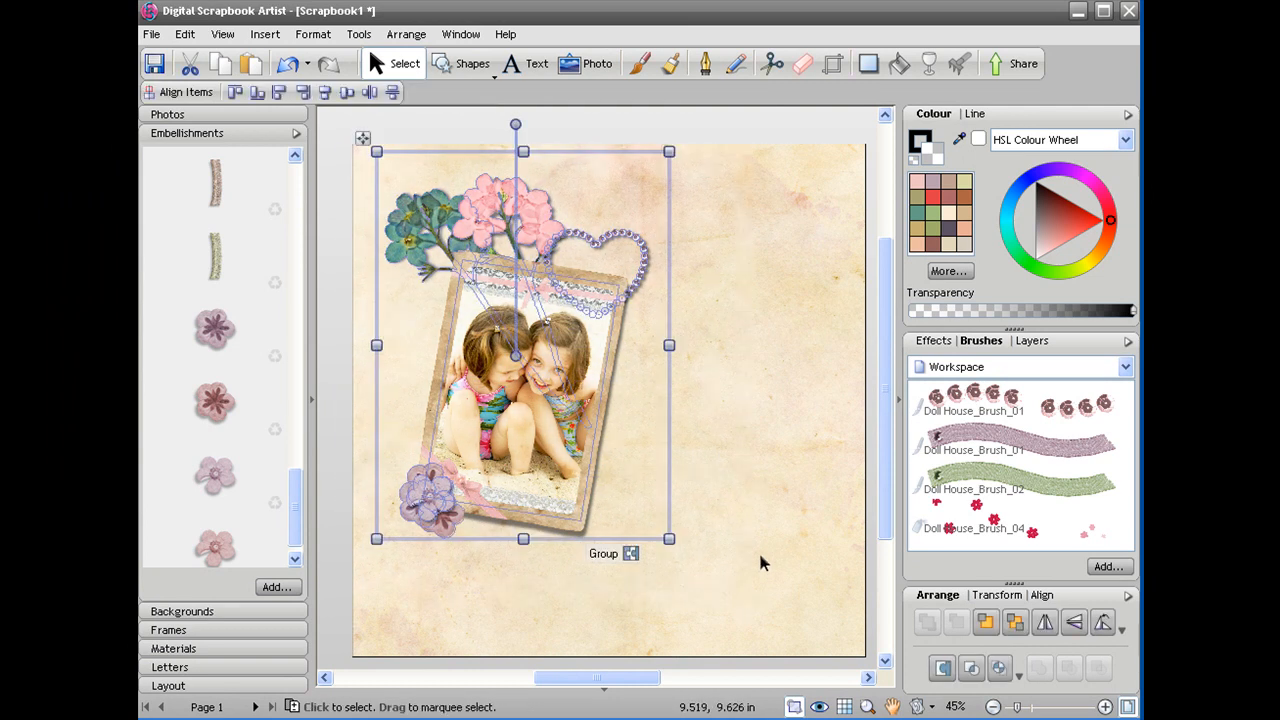
{"action": "left_click_drag", "start_coordinate": [535, 432], "coordinate": [506, 484]}
{"action": "left_click", "coordinate": [728, 525]}
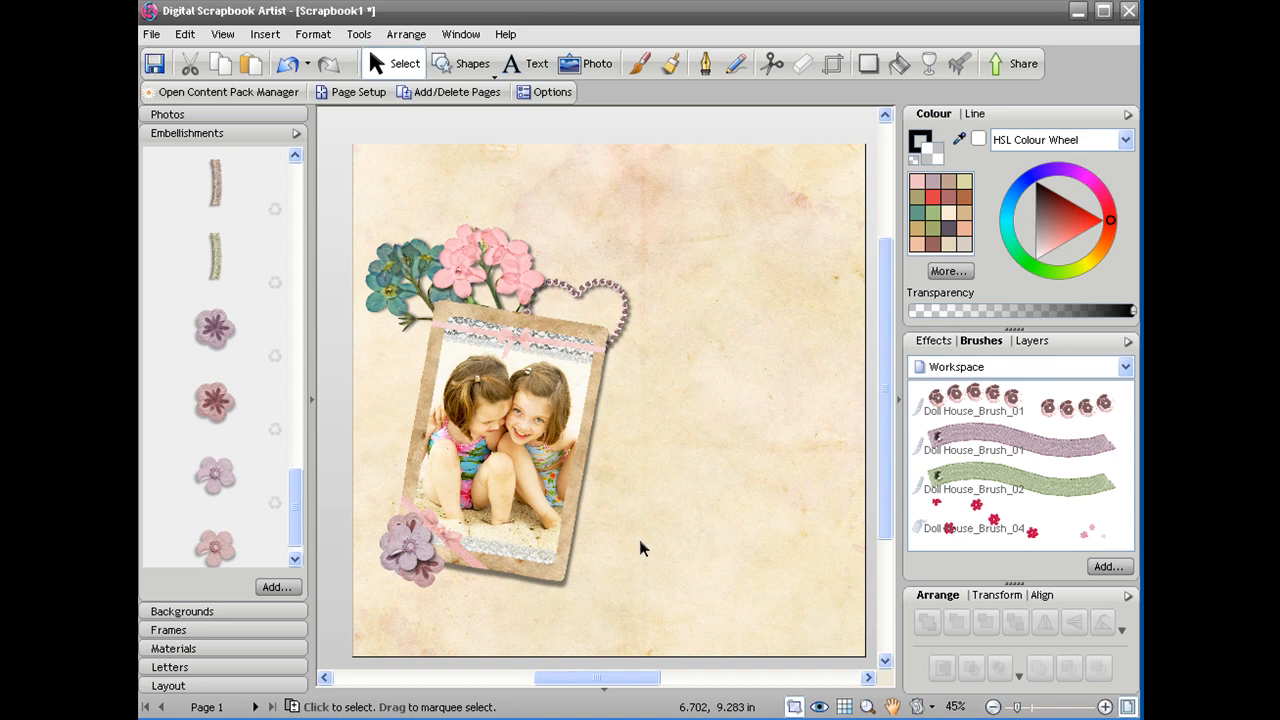
Try placing the single letters B and A from the letter set above the flowers, and delete both.
{"action": "left_click", "coordinate": [191, 669]}
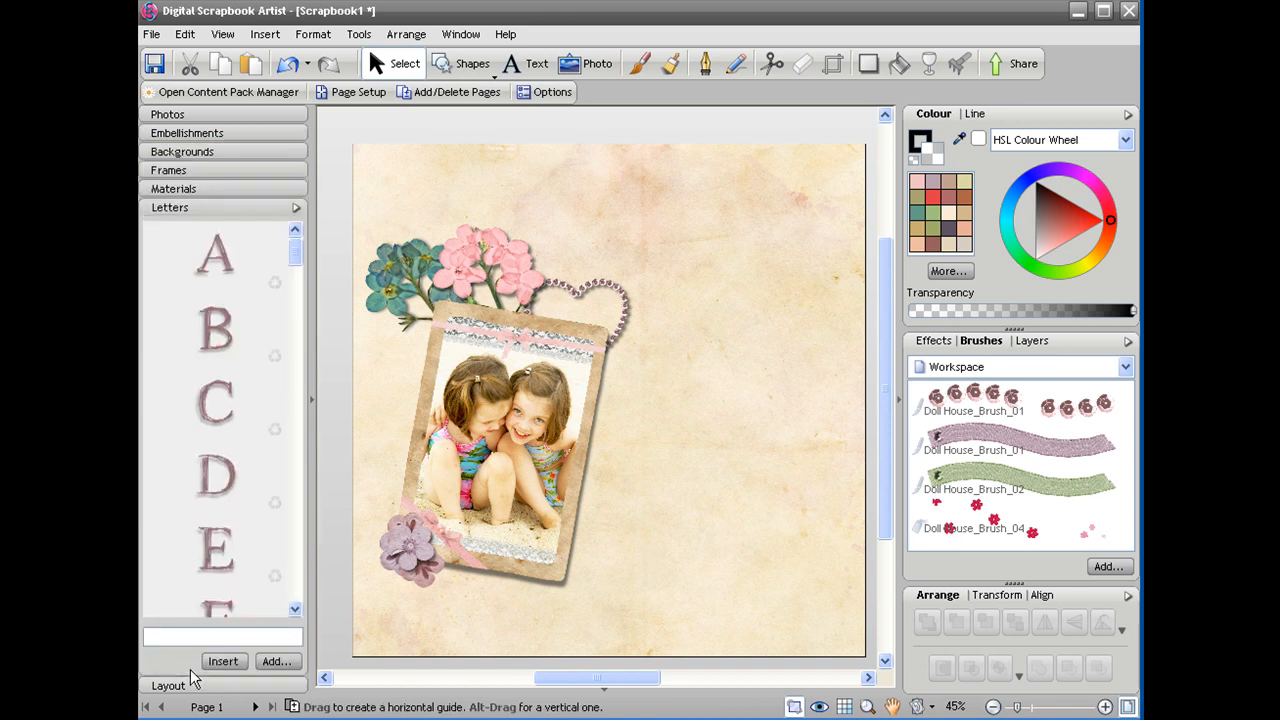
{"action": "left_click_drag", "start_coordinate": [299, 257], "coordinate": [298, 268]}
{"action": "scroll", "coordinate": [298, 268], "scroll_direction": "up", "scroll_amount": 2}
{"action": "left_click_drag", "start_coordinate": [215, 330], "coordinate": [420, 188]}
{"action": "left_click_drag", "start_coordinate": [215, 255], "coordinate": [464, 191]}
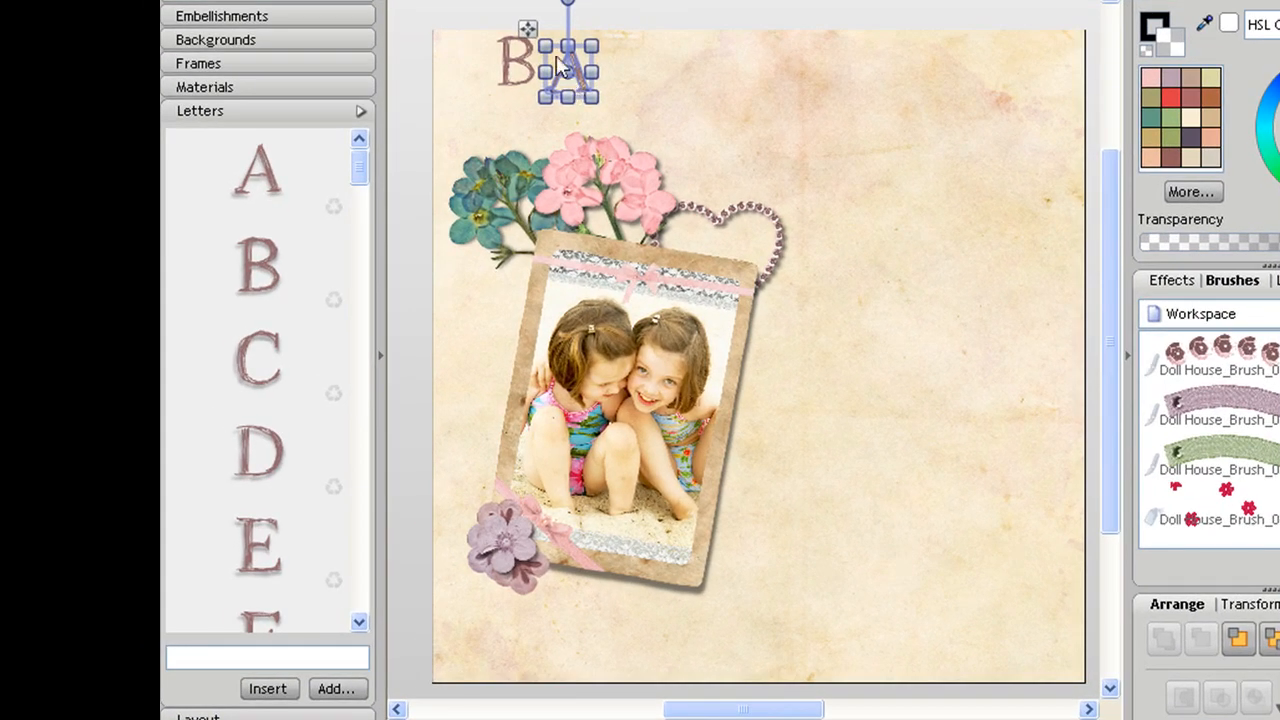
{"action": "key", "text": "Delete"}
{"action": "left_click", "coordinate": [522, 60]}
{"action": "key", "text": "Delete"}
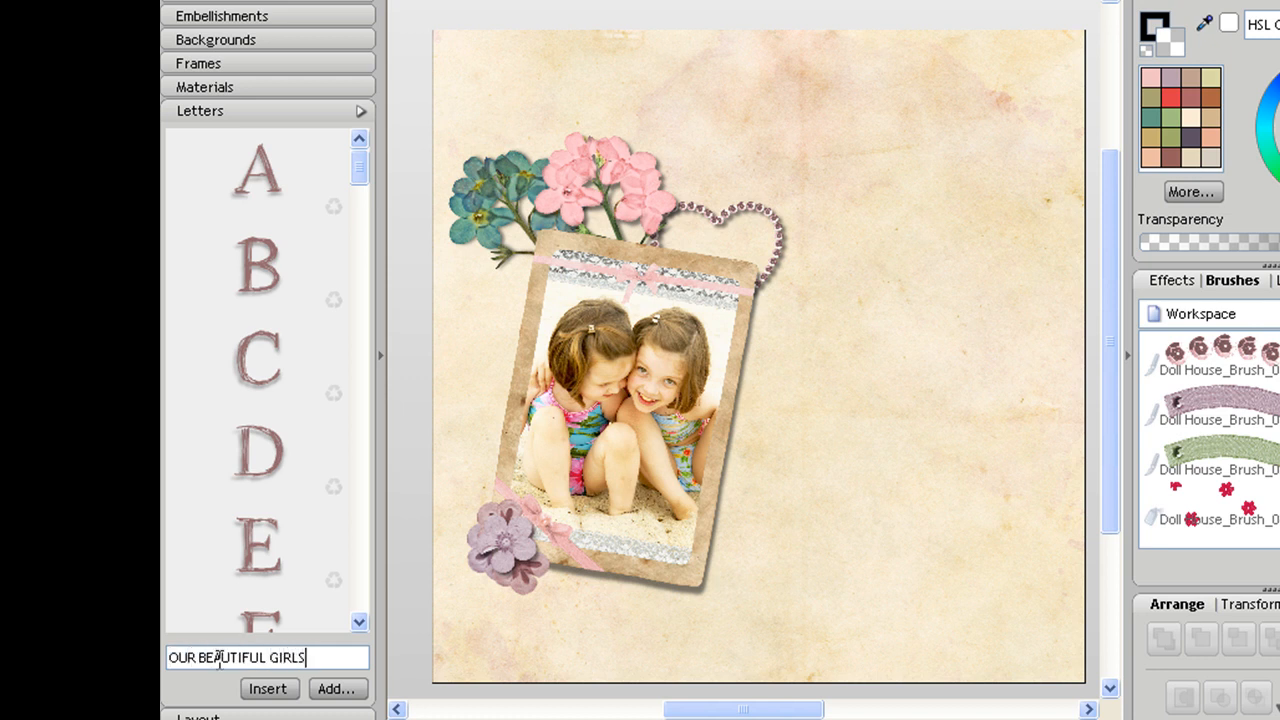
Insert the title OUR BEAUTIFUL GIRLS in the decorative letters and move it to the page's upper edge.
{"action": "left_click", "coordinate": [267, 689]}
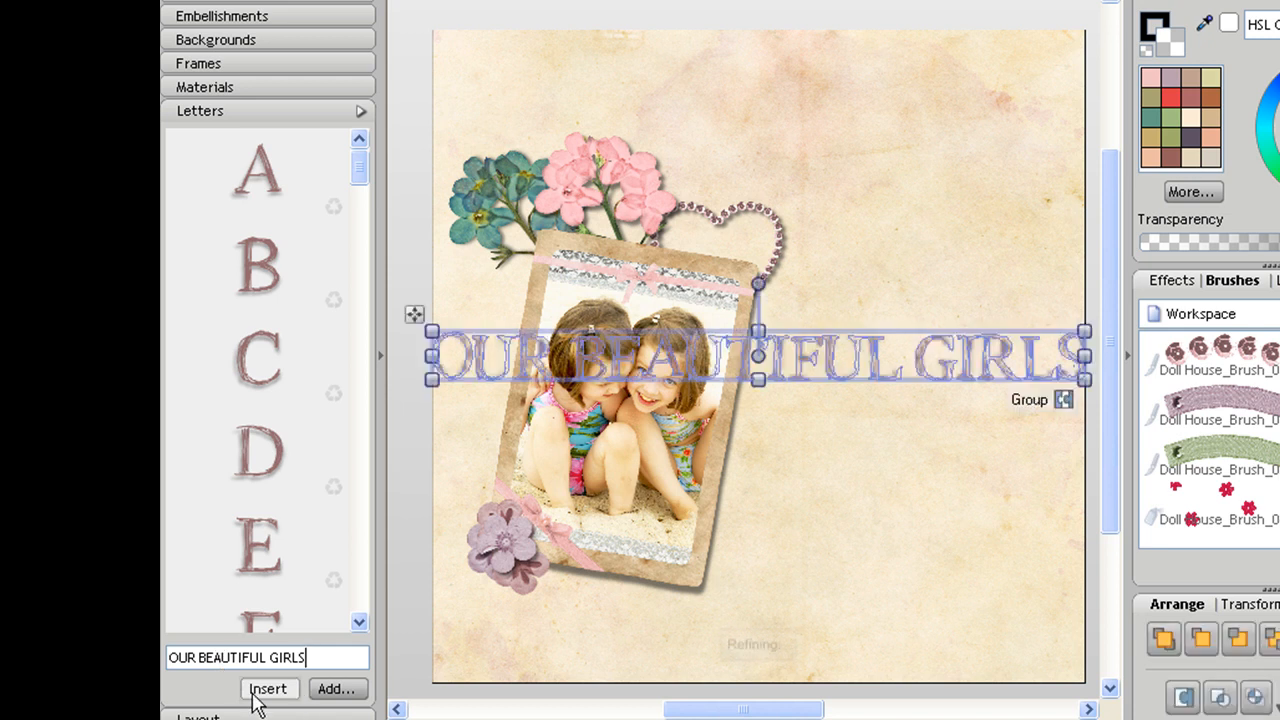
{"action": "left_click_drag", "start_coordinate": [664, 359], "coordinate": [669, 80]}
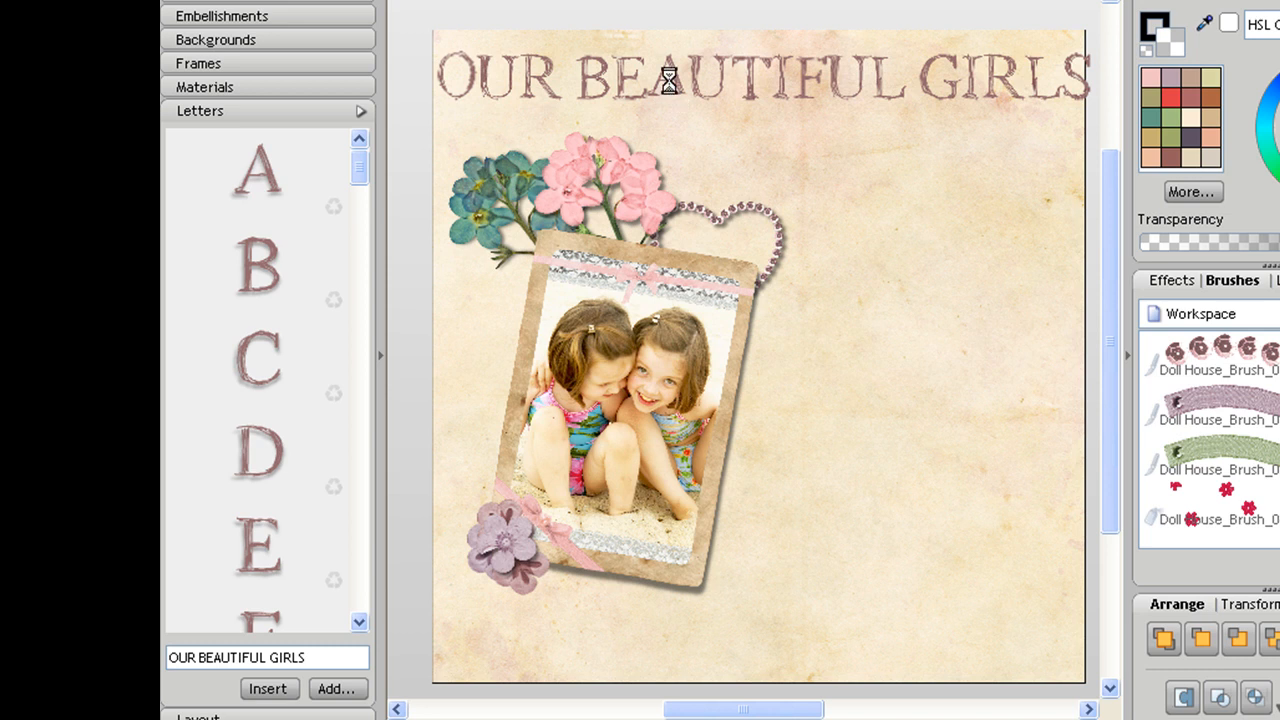
{"action": "left_click", "coordinate": [880, 197]}
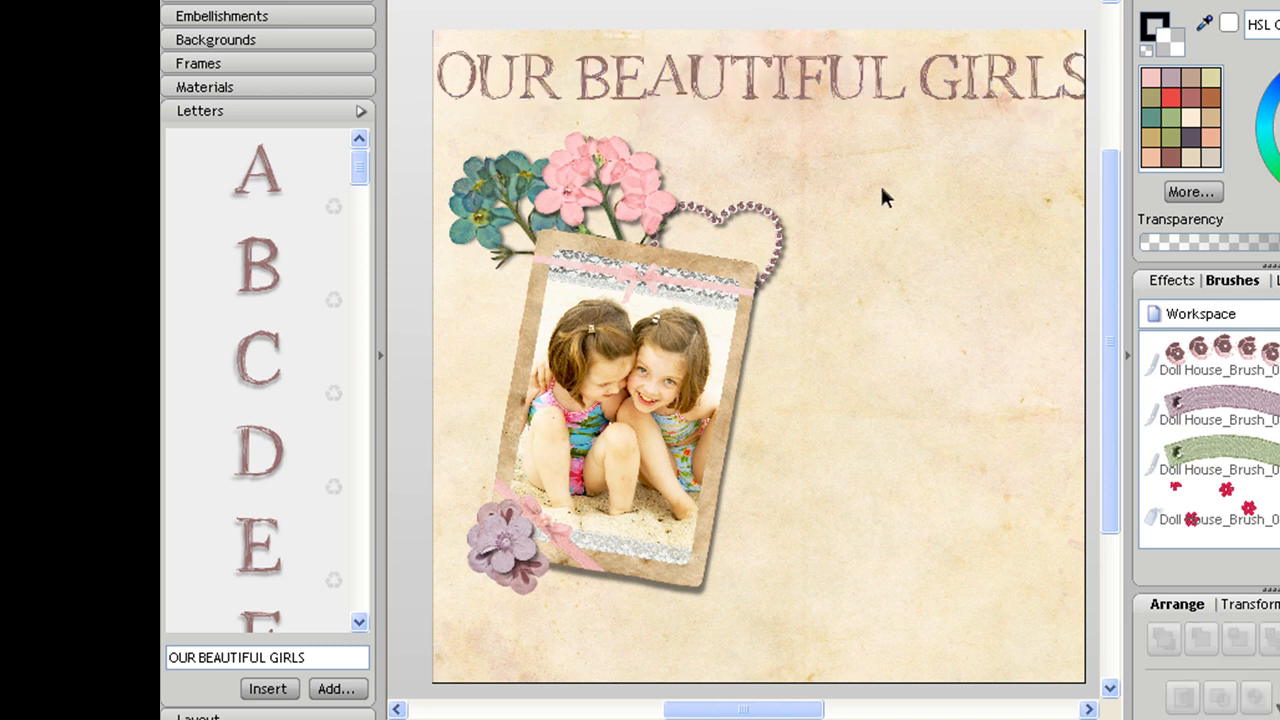
Stagger the title: enlarge BEAUTIFUL, place GIRLS below its right end and OUR at its upper left.
{"action": "left_click", "coordinate": [1035, 80]}
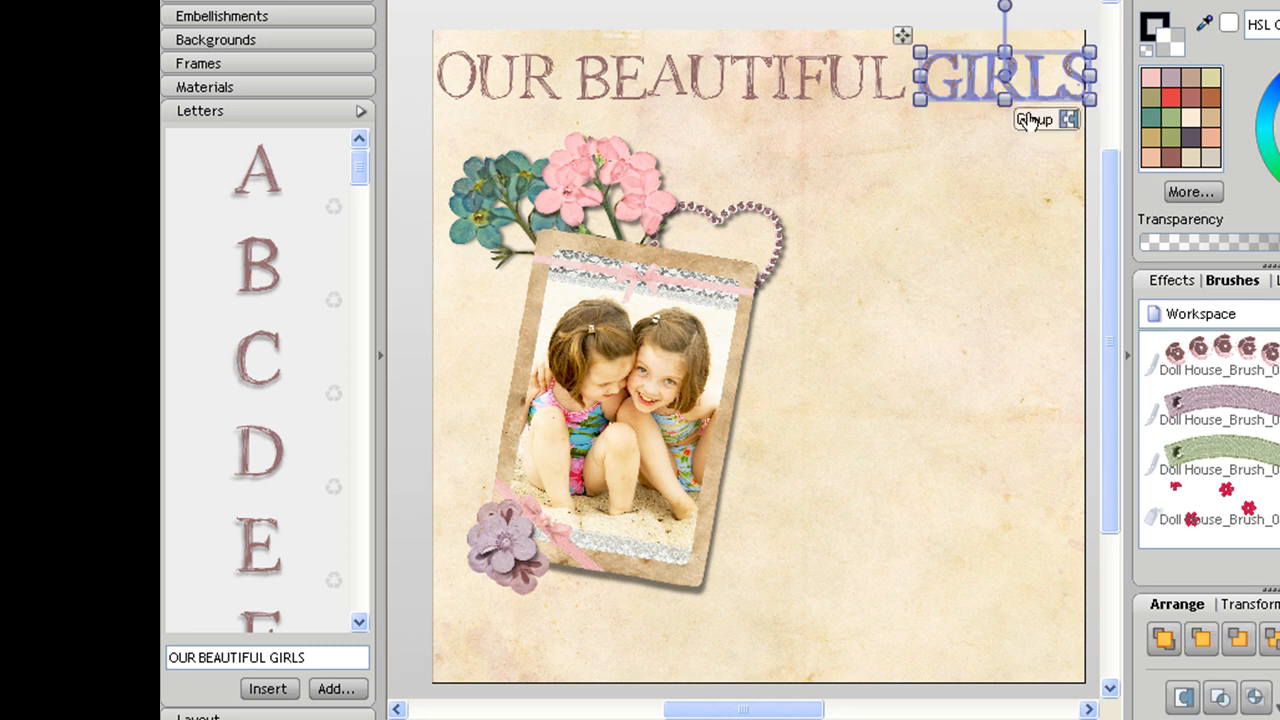
{"action": "left_click_drag", "start_coordinate": [1038, 96], "coordinate": [984, 223]}
{"action": "left_click_drag", "start_coordinate": [567, 42], "coordinate": [1082, 140]}
{"action": "left_click", "coordinate": [844, 195]}
{"action": "left_click", "coordinate": [1008, 220]}
{"action": "left_click_drag", "start_coordinate": [1008, 220], "coordinate": [1040, 190]}
{"action": "left_click", "coordinate": [970, 297]}
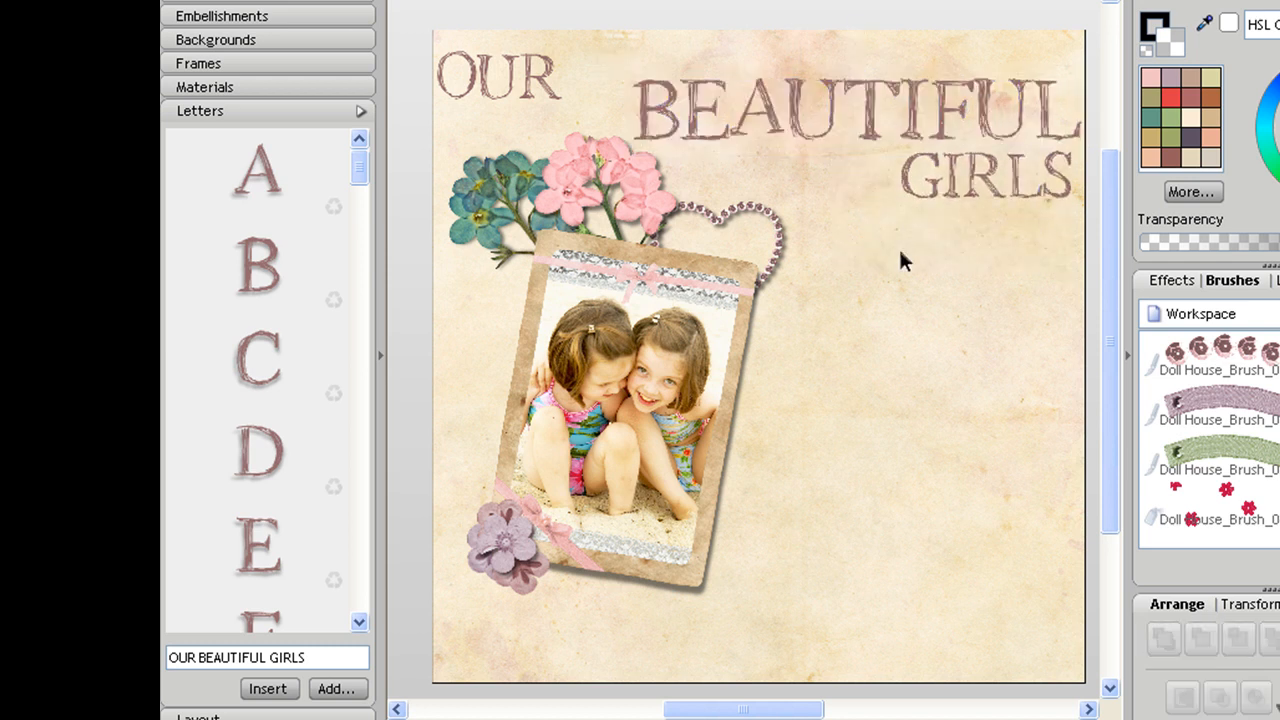
{"action": "left_click_drag", "start_coordinate": [420, 45], "coordinate": [622, 97]}
{"action": "left_click", "coordinate": [908, 295]}
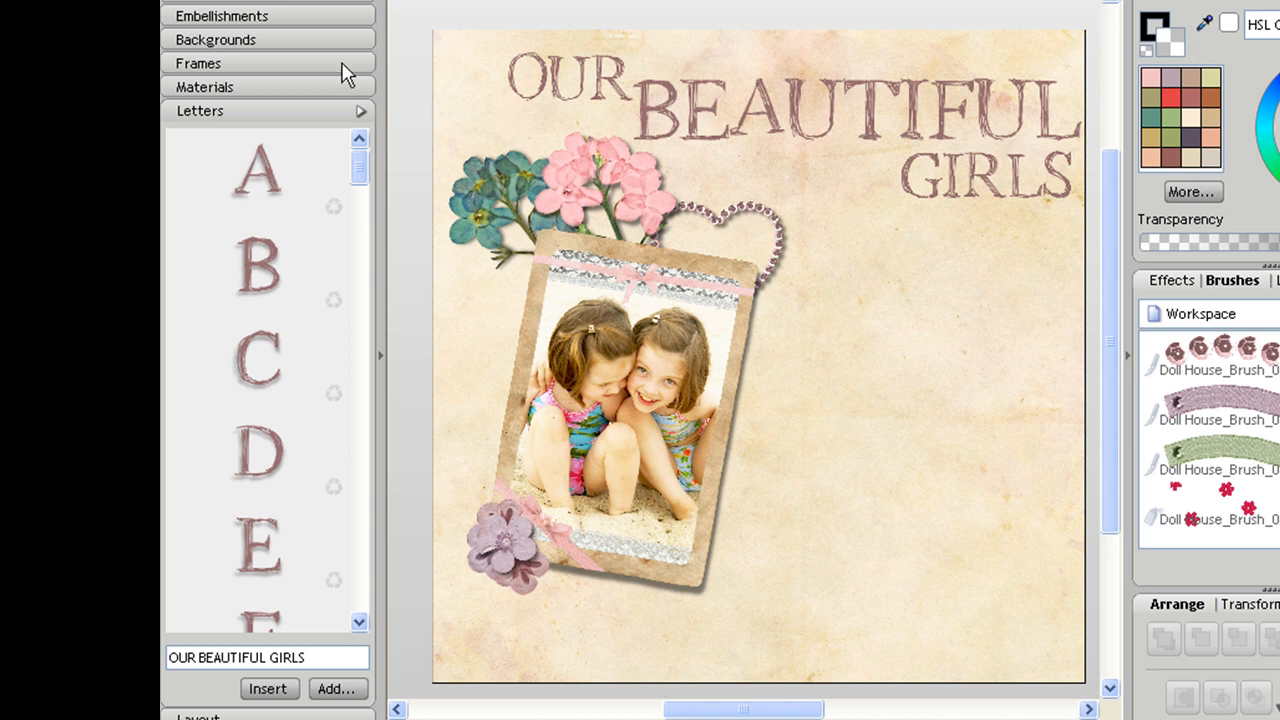
Add the torn brown paper with the lilac bow to the right of the photo and resize it below GIRLS.
{"action": "left_click", "coordinate": [240, 17]}
{"action": "left_click_drag", "start_coordinate": [370, 540], "coordinate": [366, 380]}
{"action": "left_click_drag", "start_coordinate": [280, 277], "coordinate": [870, 345]}
{"action": "left_click_drag", "start_coordinate": [930, 432], "coordinate": [1068, 554]}
{"action": "left_click_drag", "start_coordinate": [953, 472], "coordinate": [984, 473]}
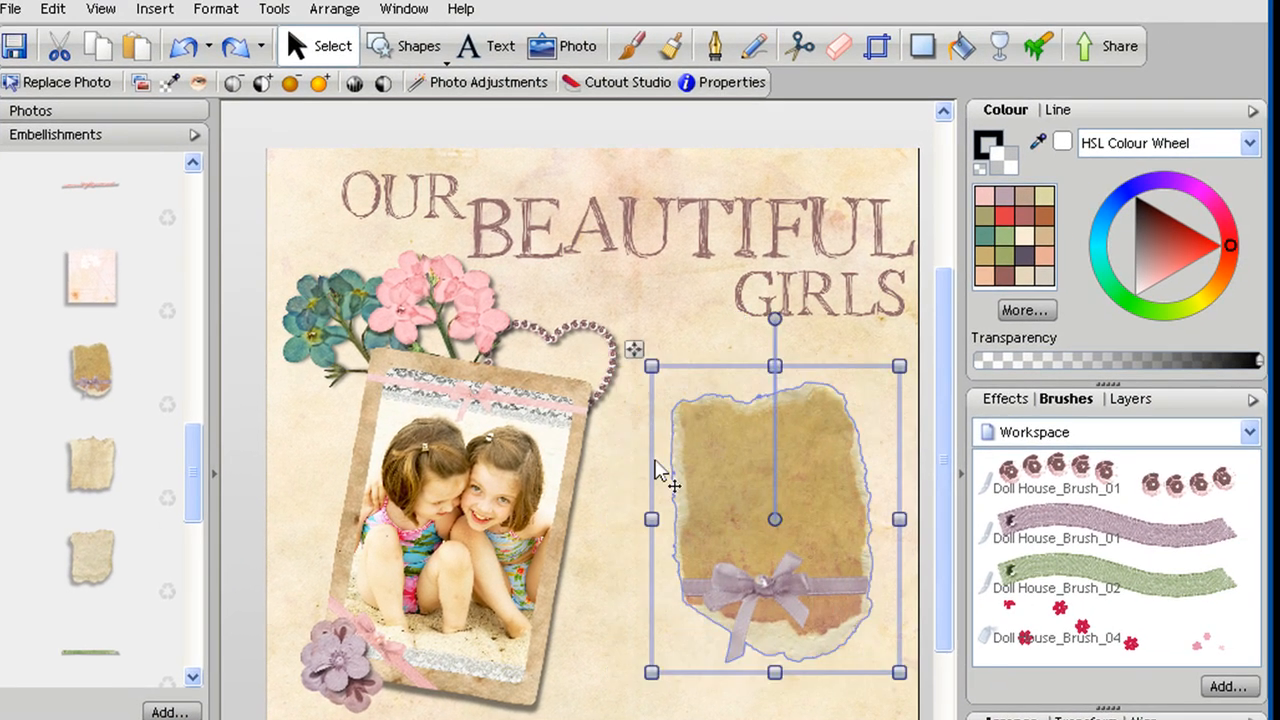
{"action": "left_click", "coordinate": [654, 354]}
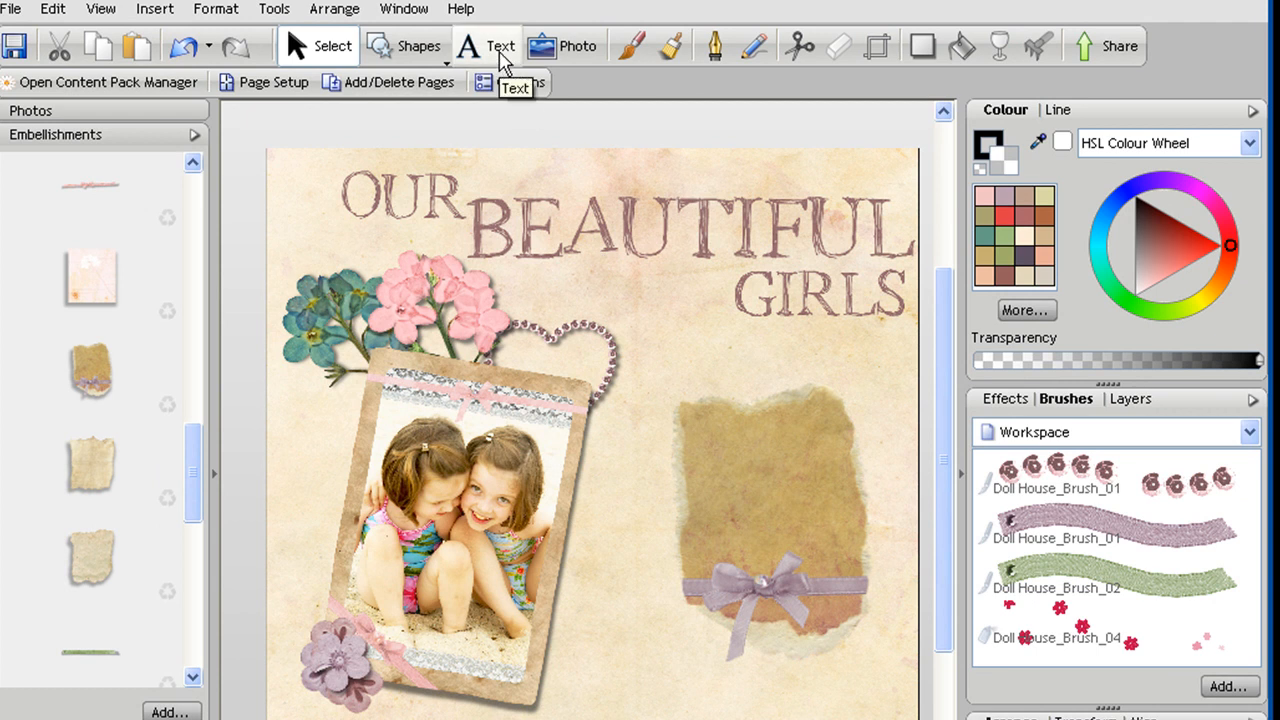
Write a note on the torn paper saying "We love to see", both girls' first names, and "having so much fun!".
{"action": "left_click", "coordinate": [500, 50]}
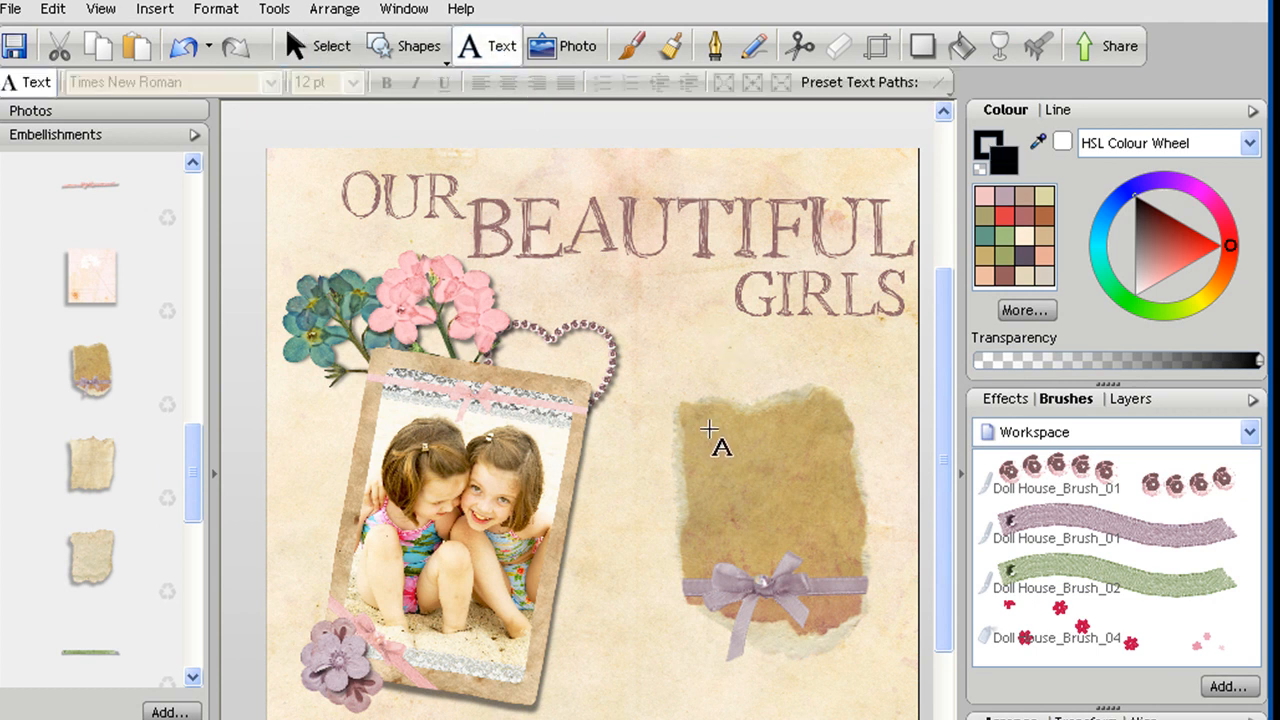
{"action": "left_click", "coordinate": [707, 428]}
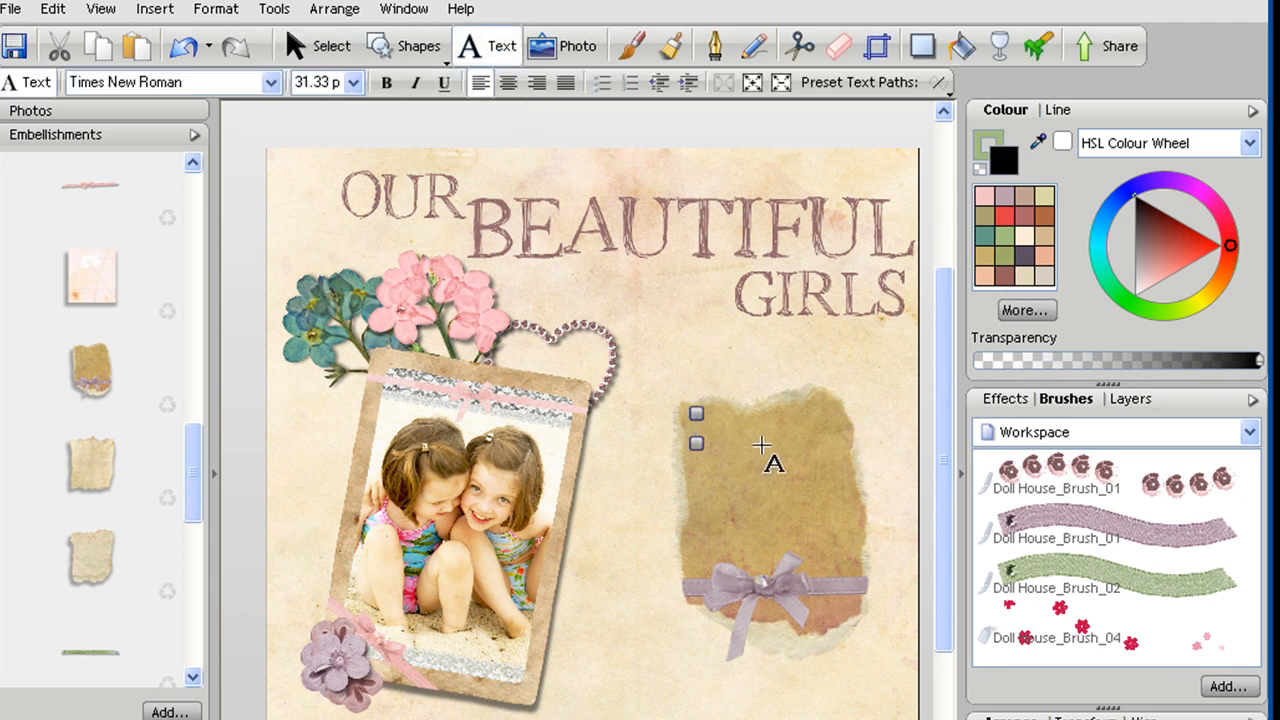
{"action": "type", "text": "We"}
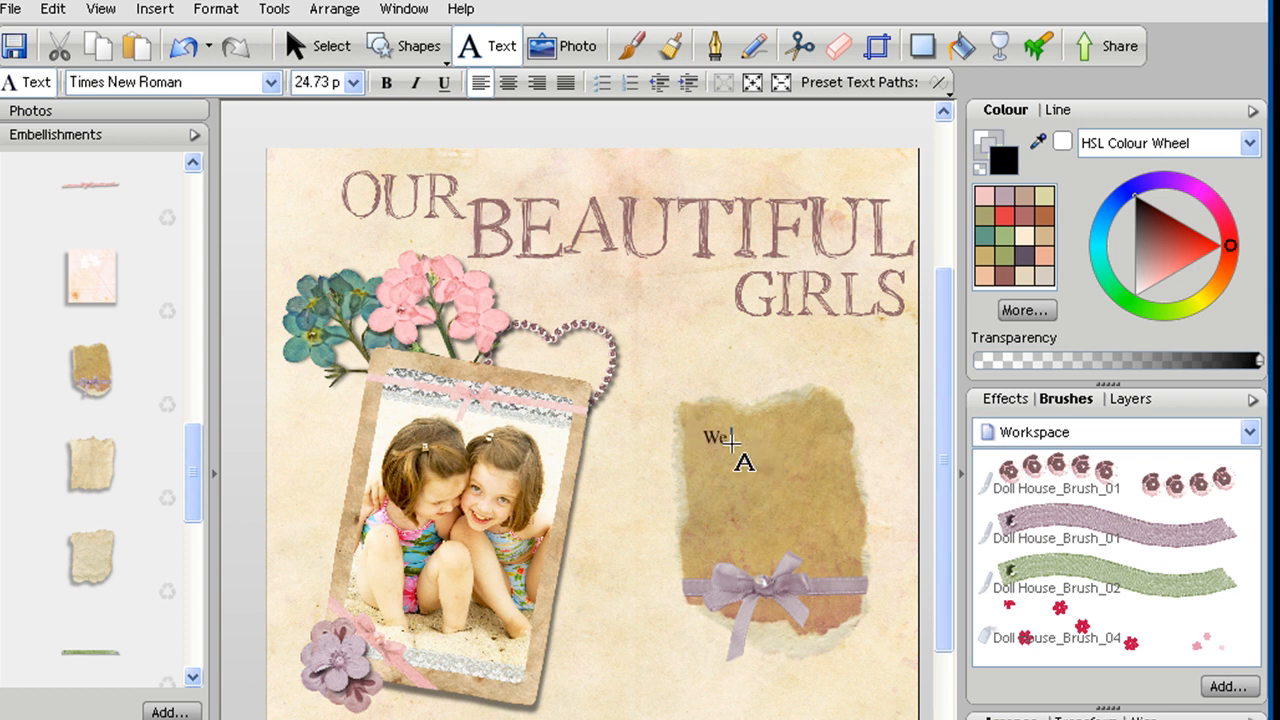
{"action": "type", "text": " love to see"}
{"action": "key", "text": "Return"}
{"action": "type", "text": "Heather and Malika"}
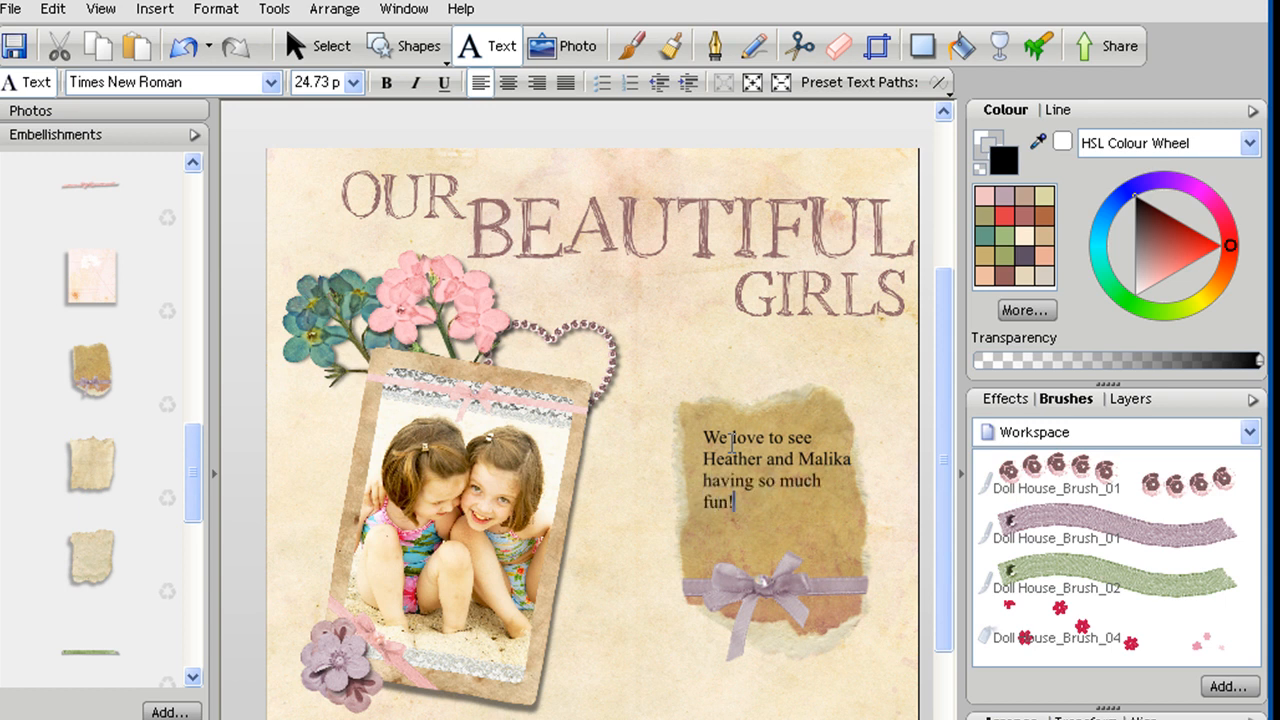
{"action": "key", "text": "Escape"}
Nudge the note text into place on the torn paper and rotate it about 4 degrees counter-clockwise.
{"action": "left_click", "coordinate": [300, 45]}
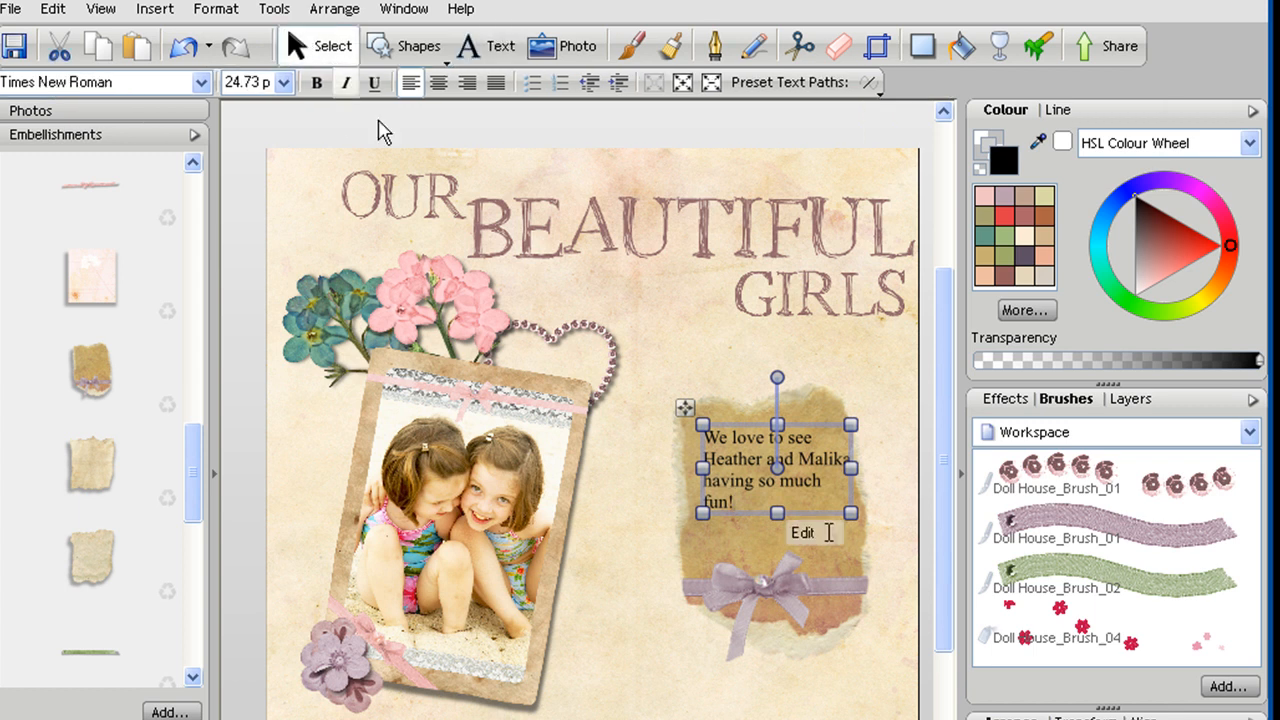
{"action": "mouse_move", "coordinate": [752, 463]}
{"action": "left_mouse_down"}
{"action": "mouse_move", "coordinate": [771, 475]}
{"action": "mouse_move", "coordinate": [742, 477]}
{"action": "mouse_move", "coordinate": [762, 475]}
{"action": "mouse_move", "coordinate": [752, 468]}
{"action": "left_mouse_up"}
{"action": "left_click_drag", "start_coordinate": [776, 384], "coordinate": [768, 386]}
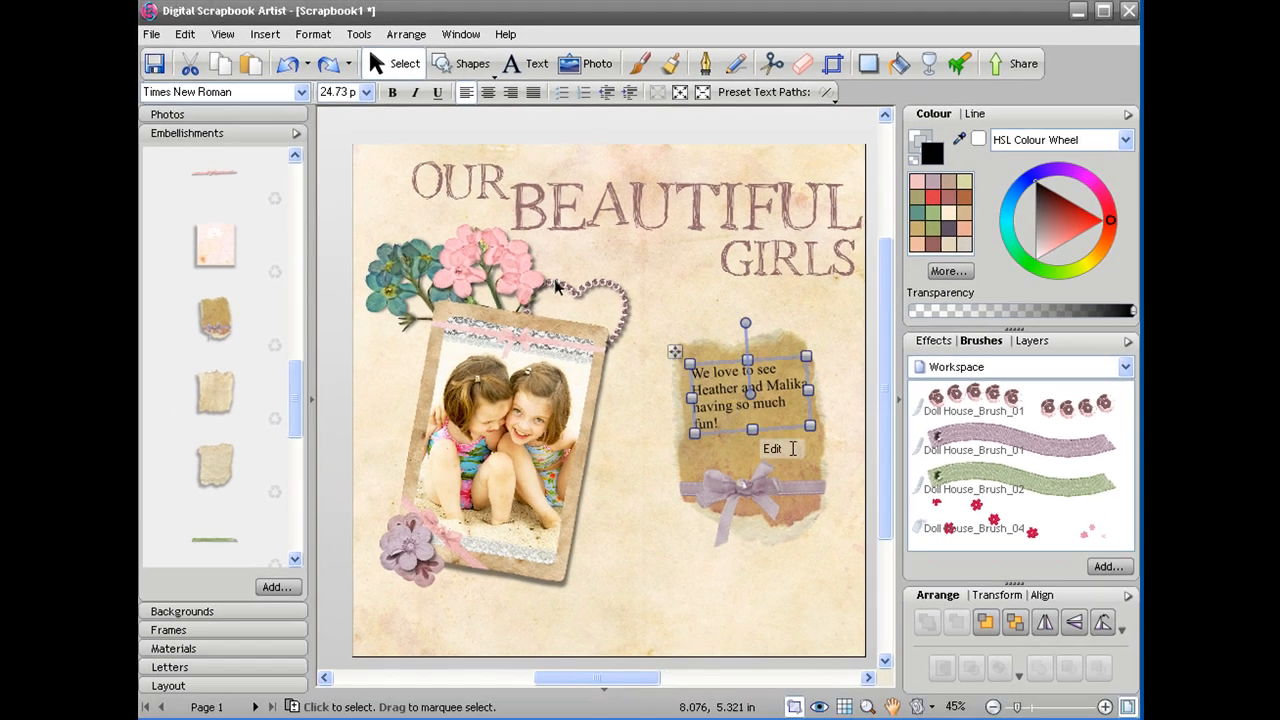
Change the note text's font to Freehand575 BT.
{"action": "left_click", "coordinate": [301, 92]}
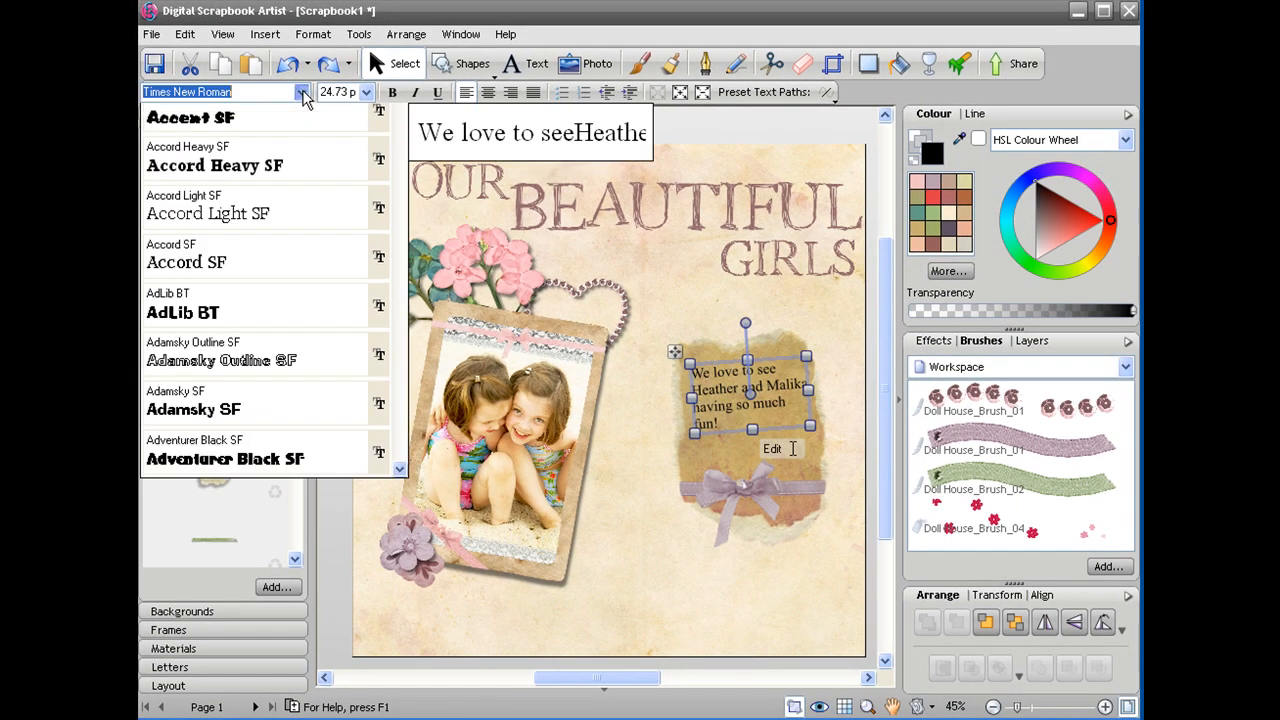
{"action": "type", "text": "free"}
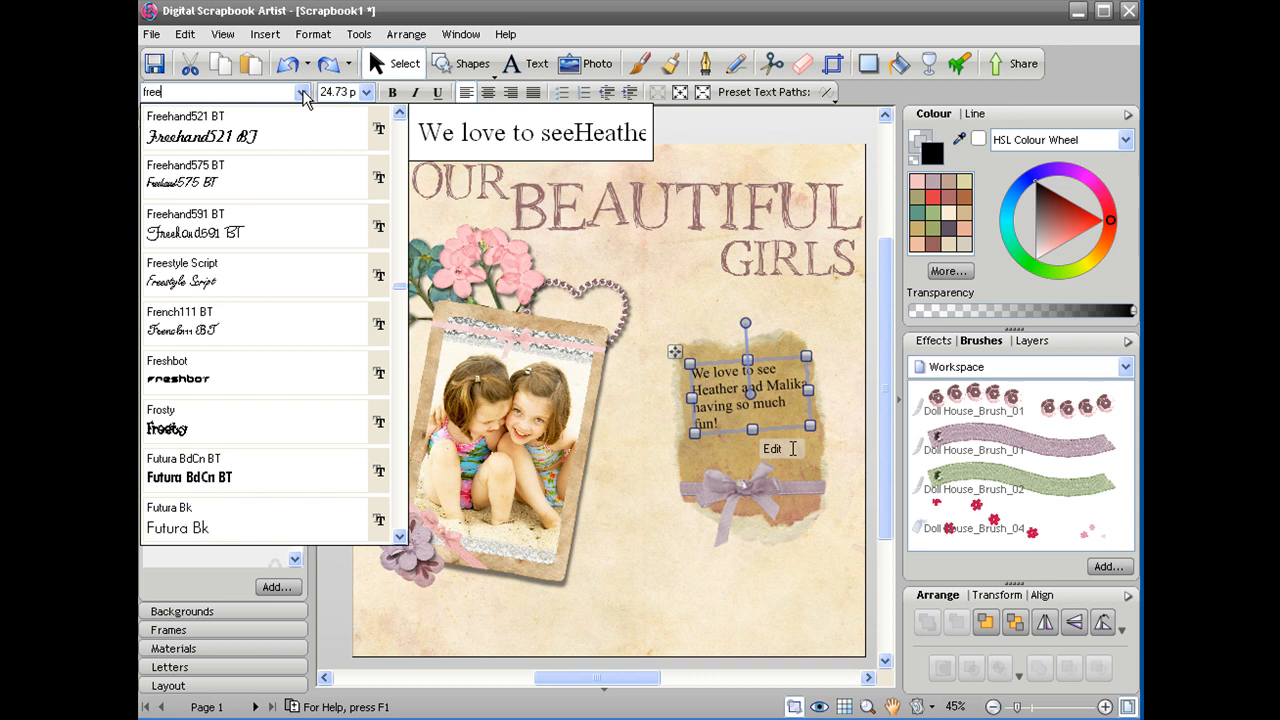
{"action": "key", "text": "Down"}
{"action": "key", "text": "Down"}
{"action": "key", "text": "Return"}
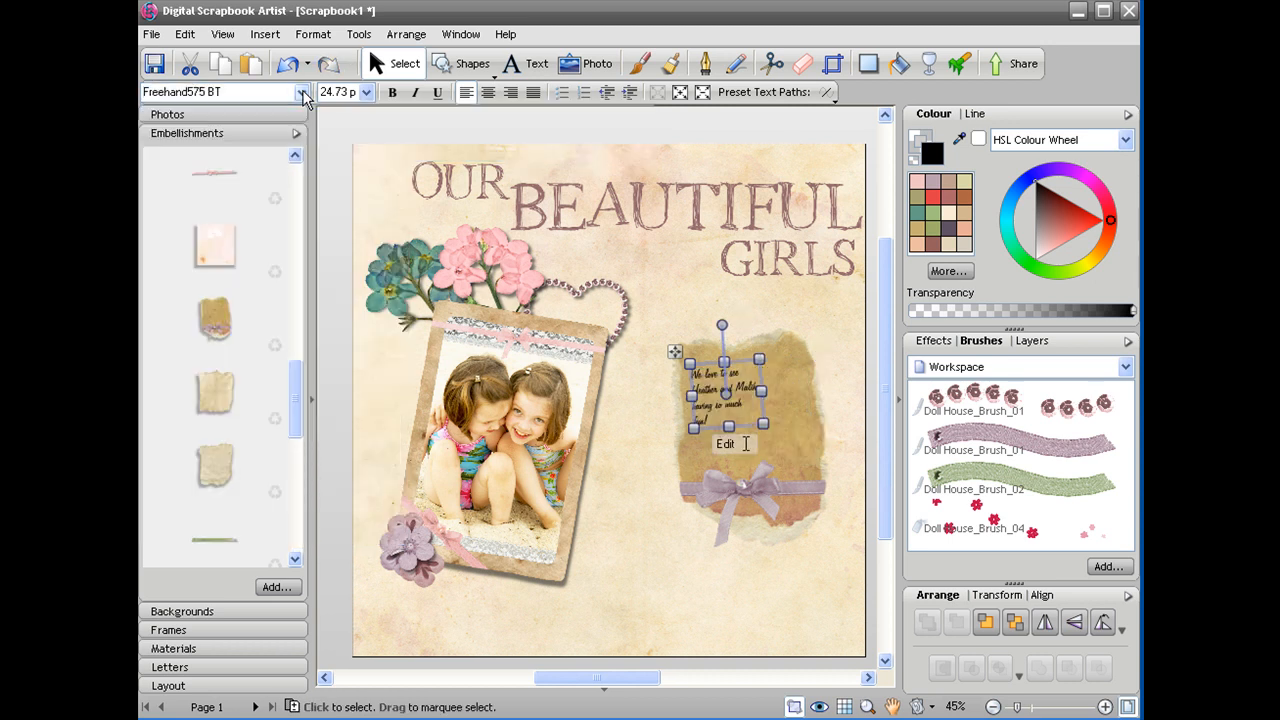
Centre the note text, scaled up to about 38 pt, and colour it with the dark purple-grey swatch.
{"action": "left_click", "coordinate": [488, 92]}
{"action": "left_click_drag", "start_coordinate": [762, 427], "coordinate": [802, 456]}
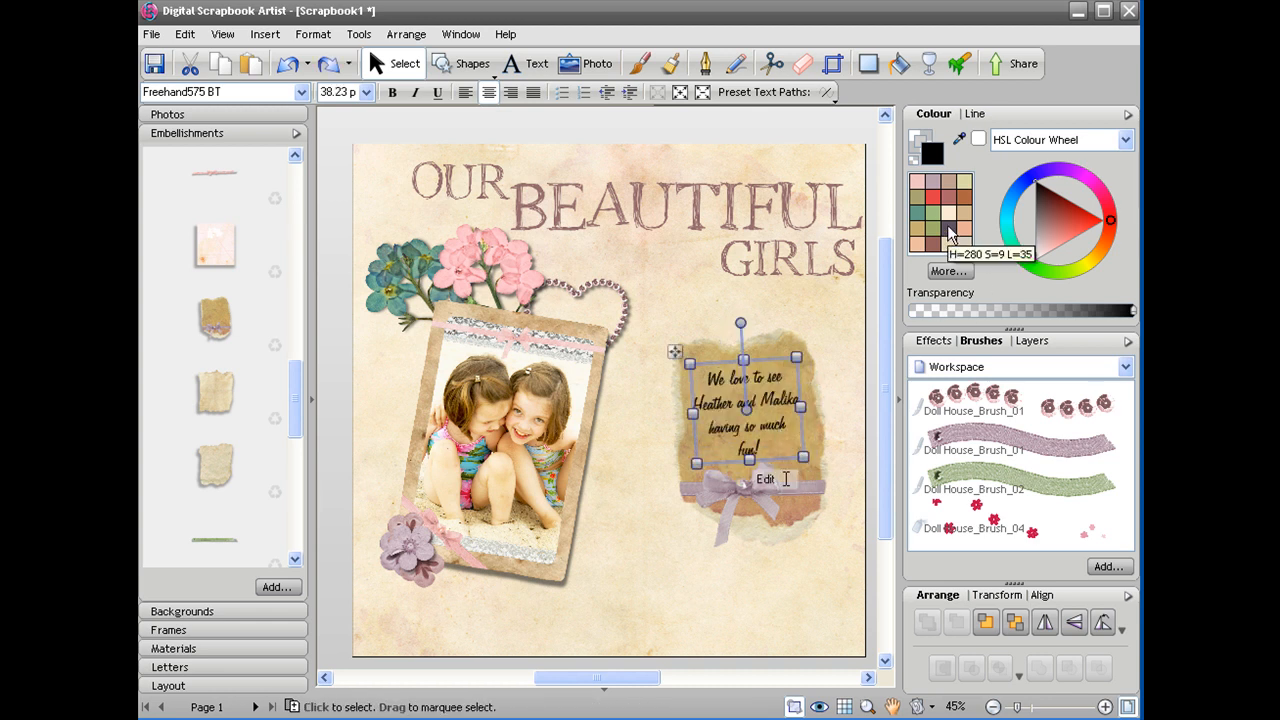
{"action": "left_click", "coordinate": [860, 310]}
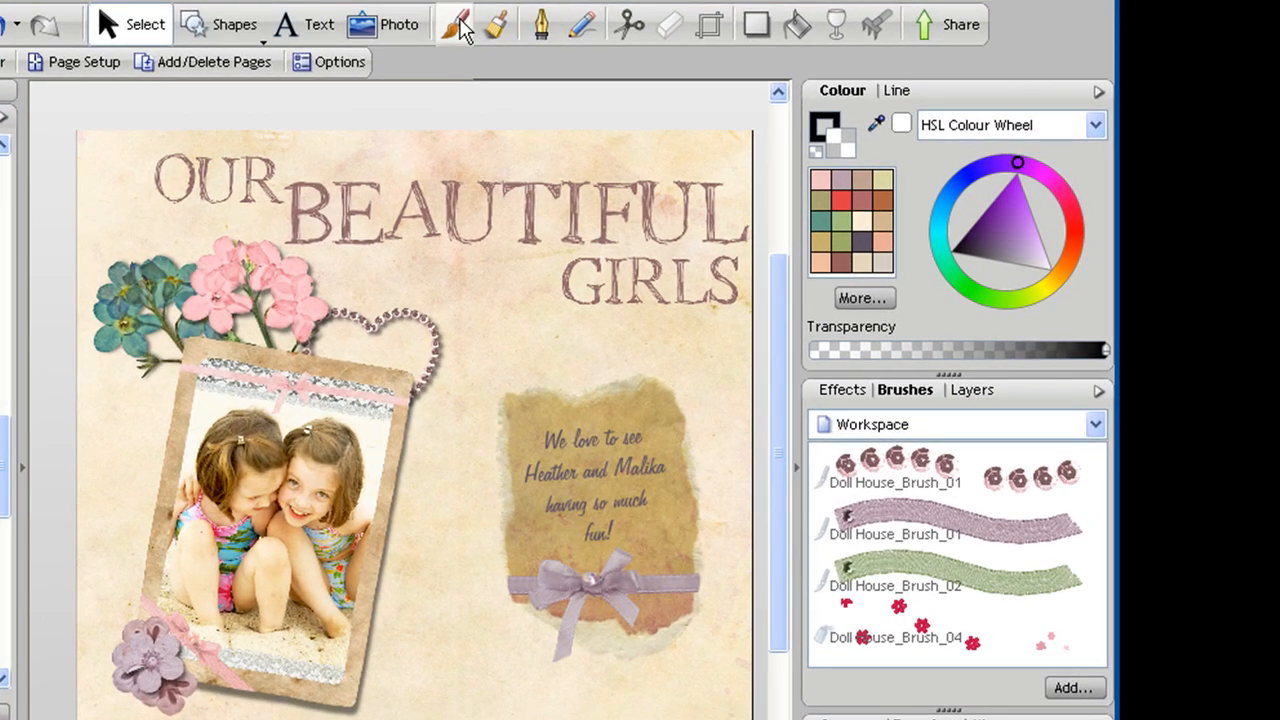
Set up the Paintbrush with the Pastel 03 brush from the Natural Media category for painting in the page's lower-right corner.
{"action": "left_click", "coordinate": [460, 28]}
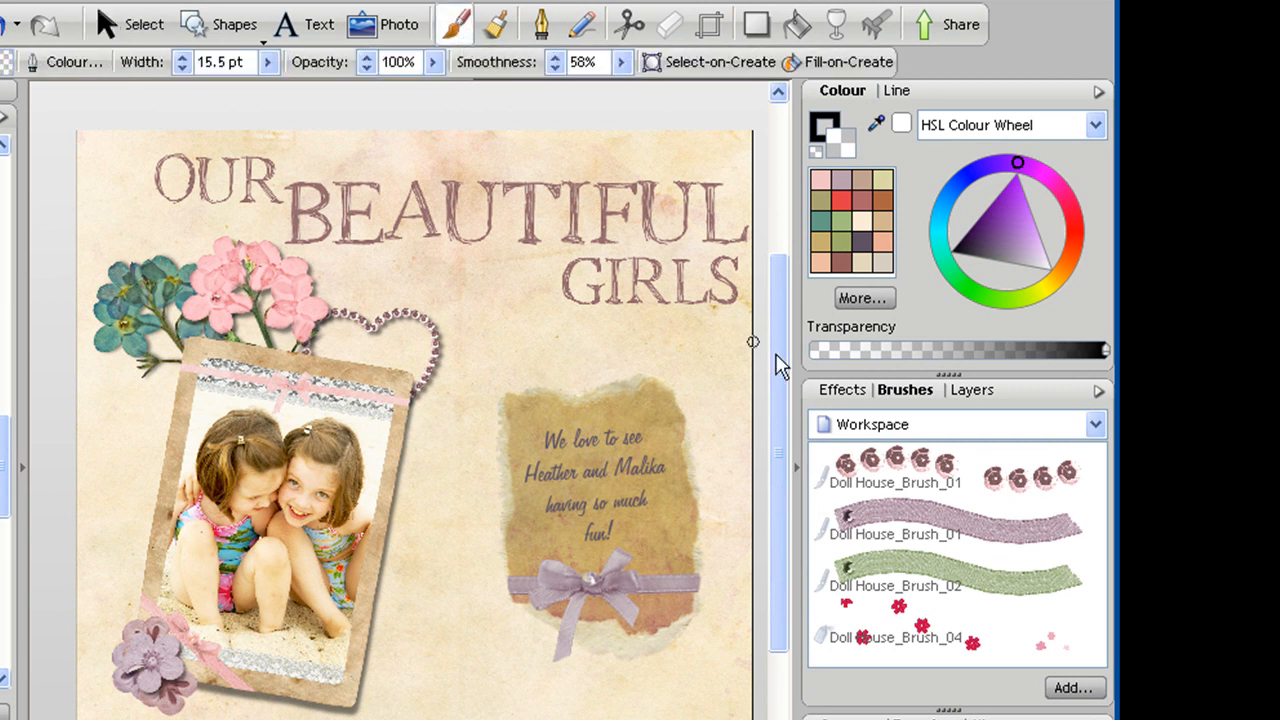
{"action": "left_click", "coordinate": [1096, 426]}
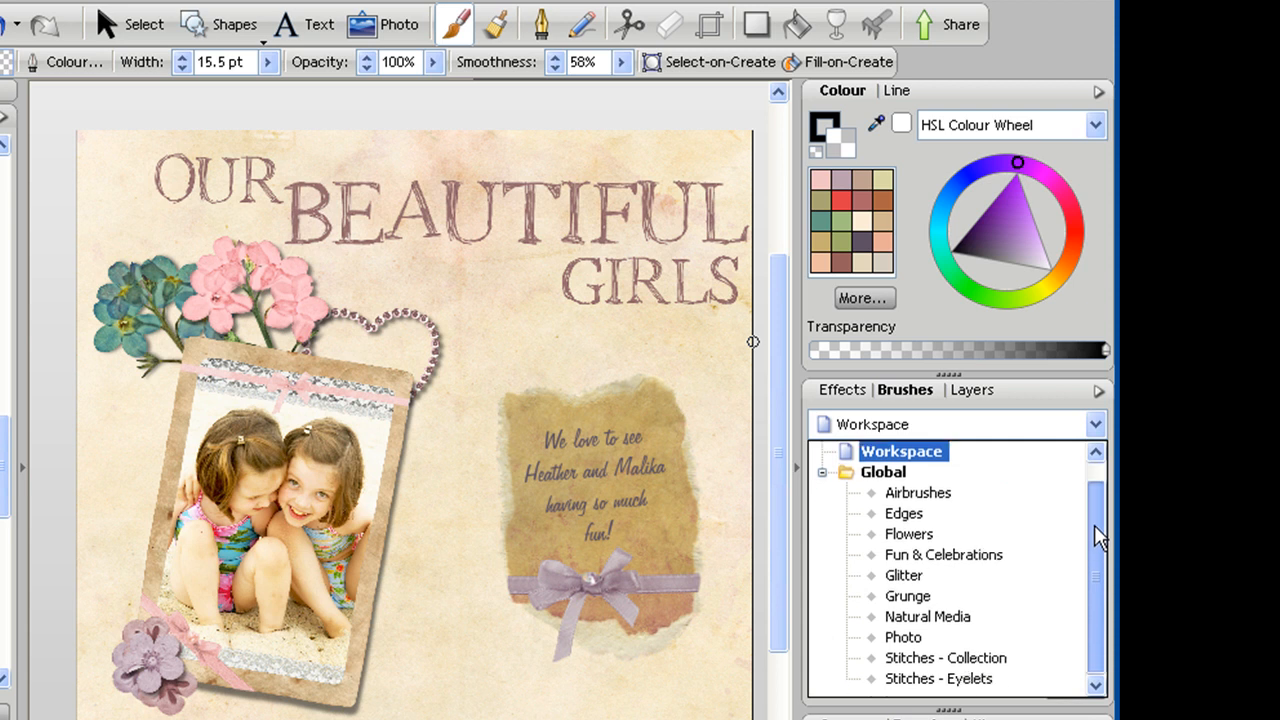
{"action": "left_click", "coordinate": [932, 494]}
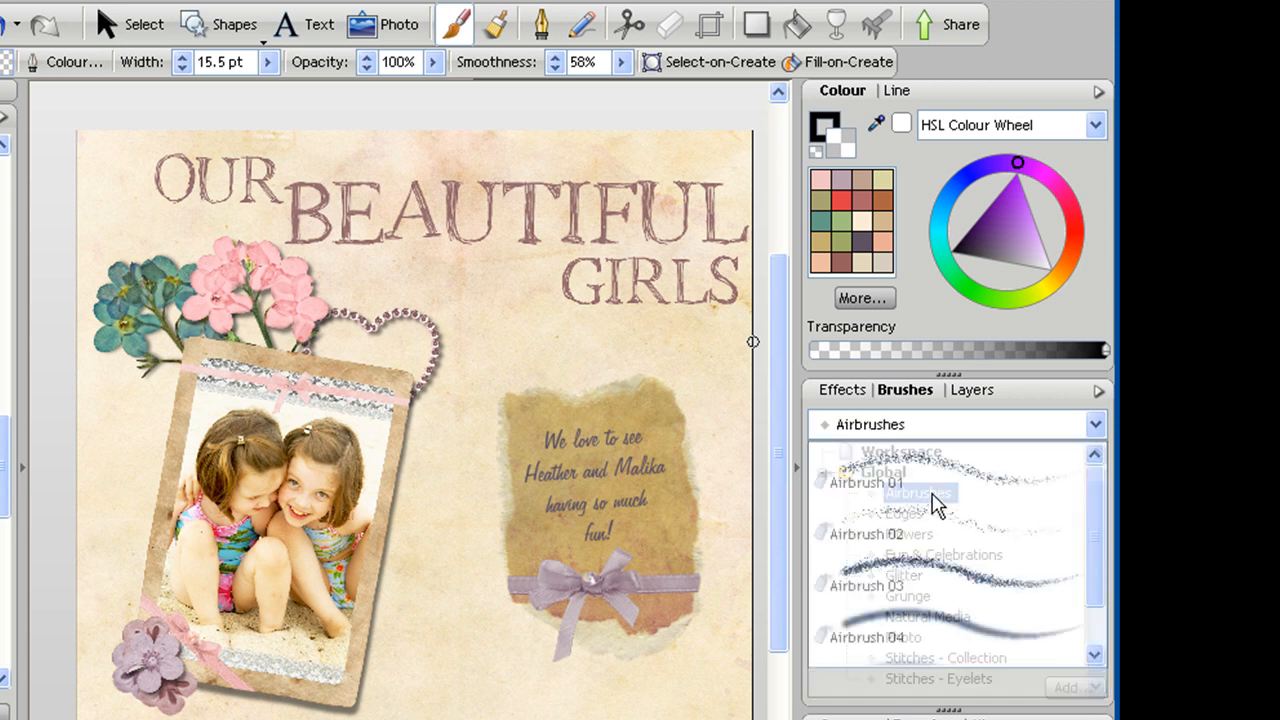
{"action": "left_click", "coordinate": [1096, 424]}
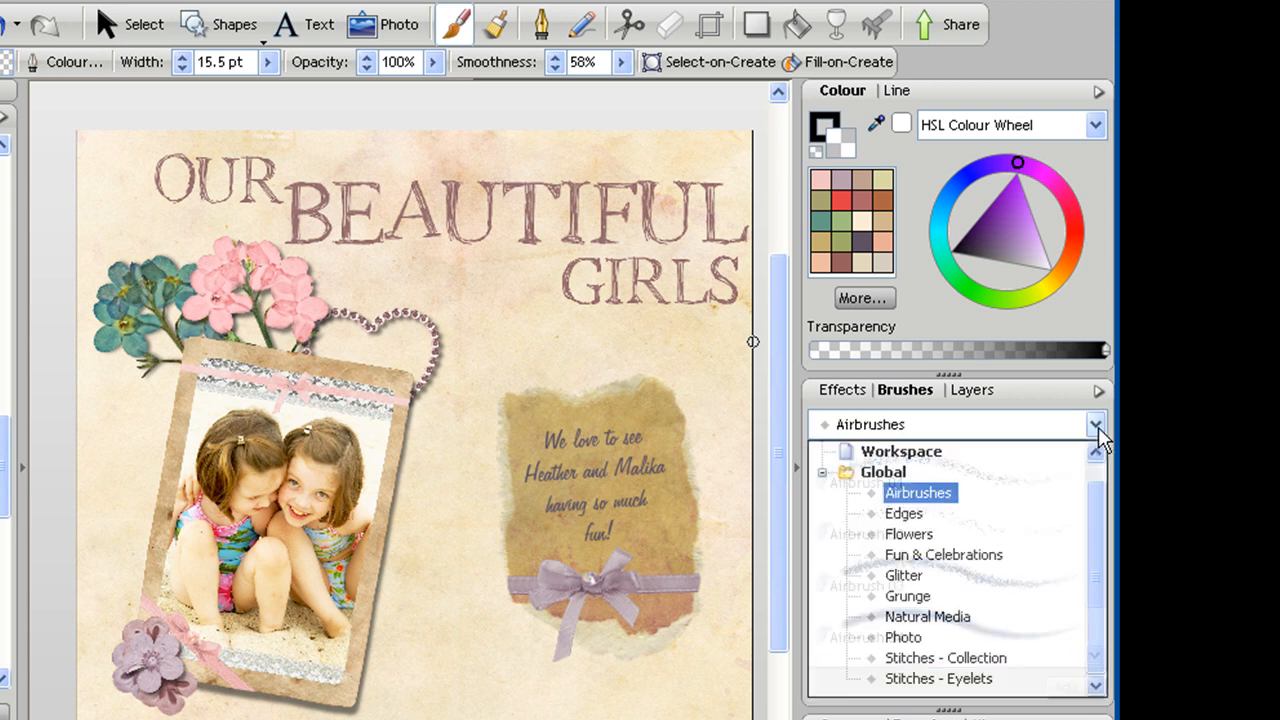
{"action": "left_click", "coordinate": [935, 616]}
{"action": "left_click_drag", "start_coordinate": [1094, 466], "coordinate": [1091, 543]}
{"action": "key", "text": "z"}
{"action": "left_click_drag", "start_coordinate": [516, 420], "coordinate": [768, 648]}
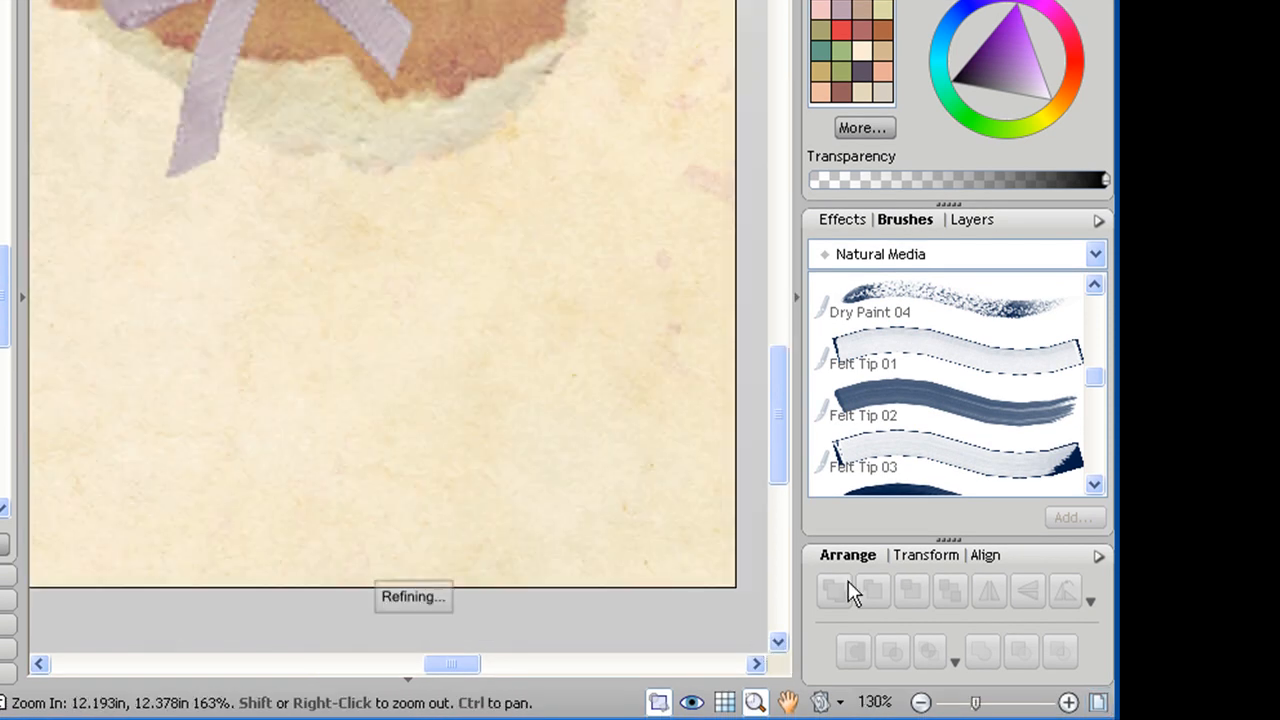
{"action": "left_click_drag", "start_coordinate": [1102, 381], "coordinate": [1102, 411]}
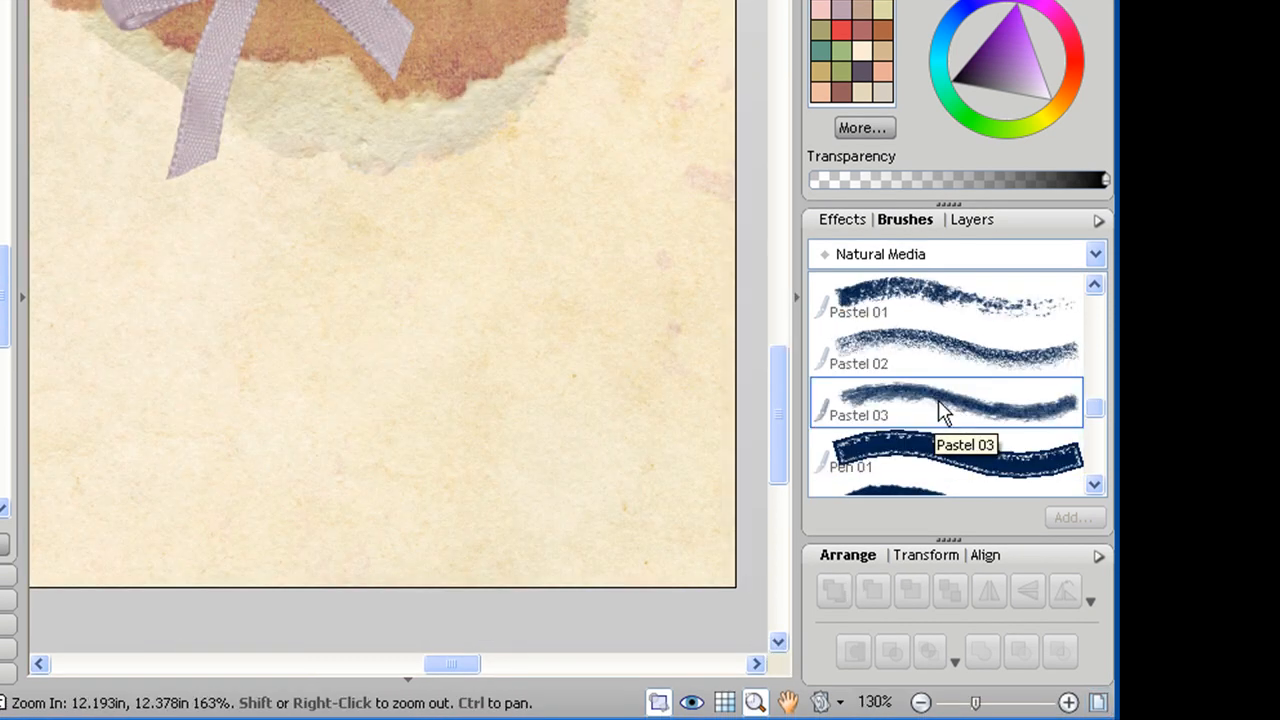
{"action": "left_click", "coordinate": [940, 410]}
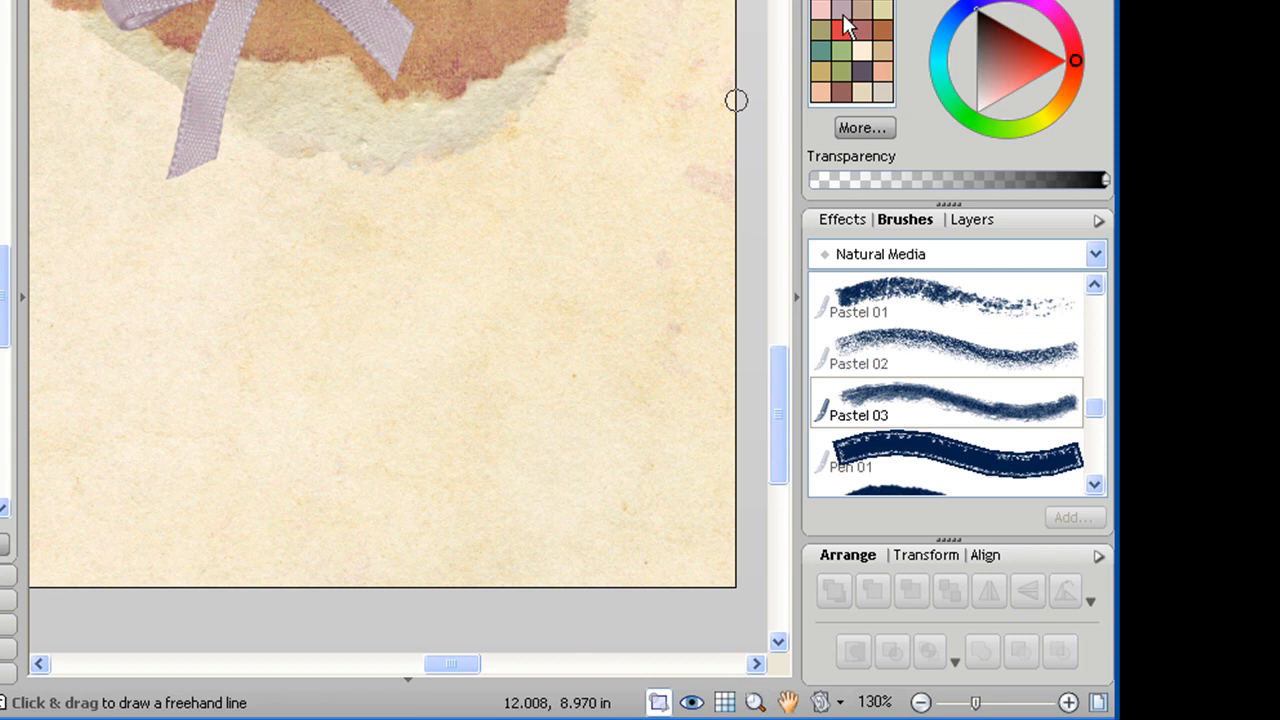
Paint three curled mauve flower stems in the page's lower-right corner and a strip of green grass along their base.
{"action": "mouse_move", "coordinate": [450, 584]}
{"action": "left_mouse_down"}
{"action": "mouse_move", "coordinate": [529, 286]}
{"action": "mouse_move", "coordinate": [405, 320]}
{"action": "mouse_move", "coordinate": [480, 569]}
{"action": "mouse_move", "coordinate": [654, 257]}
{"action": "mouse_move", "coordinate": [580, 206]}
{"action": "mouse_move", "coordinate": [558, 215]}
{"action": "left_mouse_up"}
{"action": "mouse_move", "coordinate": [498, 567]}
{"action": "left_mouse_down"}
{"action": "mouse_move", "coordinate": [591, 523]}
{"action": "mouse_move", "coordinate": [711, 335]}
{"action": "mouse_move", "coordinate": [720, 167]}
{"action": "mouse_move", "coordinate": [684, 183]}
{"action": "left_mouse_up"}
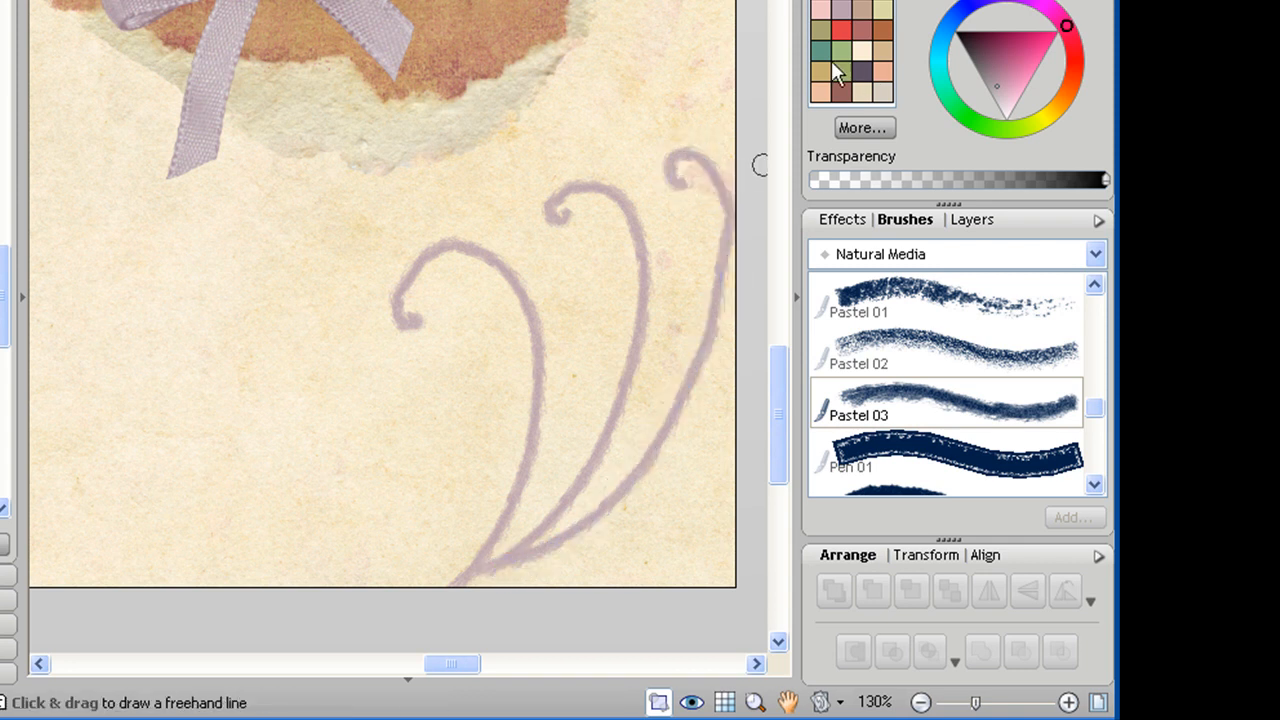
{"action": "left_click", "coordinate": [844, 69]}
{"action": "mouse_move", "coordinate": [427, 573]}
{"action": "left_mouse_down"}
{"action": "mouse_move", "coordinate": [450, 520]}
{"action": "mouse_move", "coordinate": [457, 586]}
{"action": "mouse_move", "coordinate": [486, 594]}
{"action": "mouse_move", "coordinate": [520, 563]}
{"action": "mouse_move", "coordinate": [543, 566]}
{"action": "mouse_move", "coordinate": [554, 586]}
{"action": "mouse_move", "coordinate": [590, 555]}
{"action": "mouse_move", "coordinate": [674, 531]}
{"action": "mouse_move", "coordinate": [689, 566]}
{"action": "mouse_move", "coordinate": [730, 565]}
{"action": "left_mouse_up"}
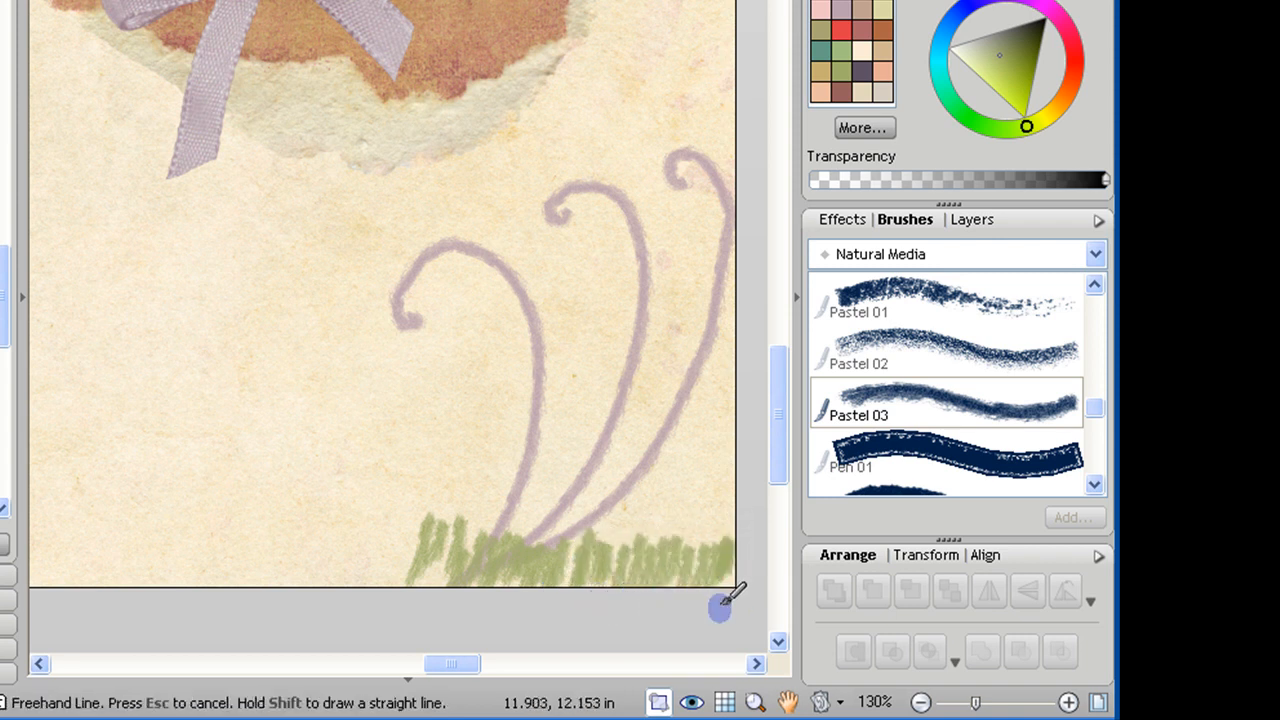
Examine the pastel texture of the painted stems and grass up close.
{"action": "left_click", "coordinate": [754, 705]}
{"action": "left_click_drag", "start_coordinate": [463, 452], "coordinate": [647, 571]}
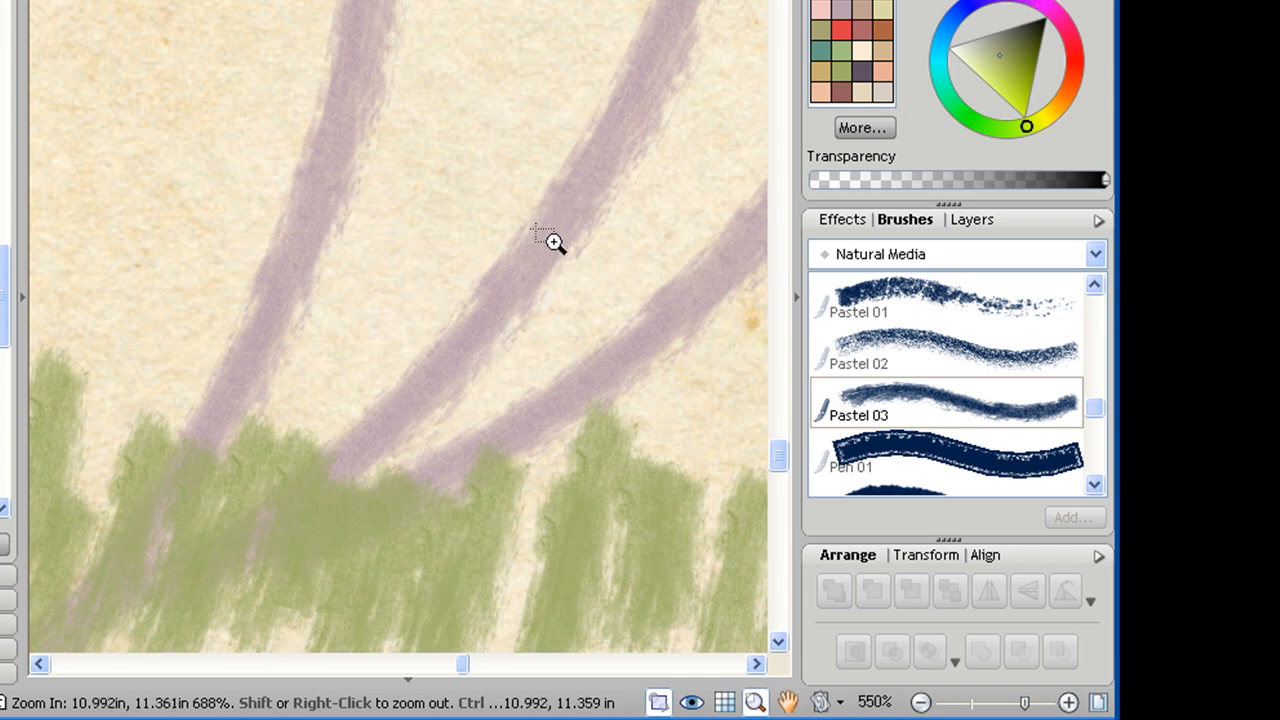
{"action": "left_click", "coordinate": [921, 703]}
{"action": "left_click", "coordinate": [921, 703]}
{"action": "left_click", "coordinate": [921, 703]}
{"action": "left_click", "coordinate": [921, 703]}
{"action": "left_click", "coordinate": [921, 703]}
{"action": "left_click", "coordinate": [921, 703]}
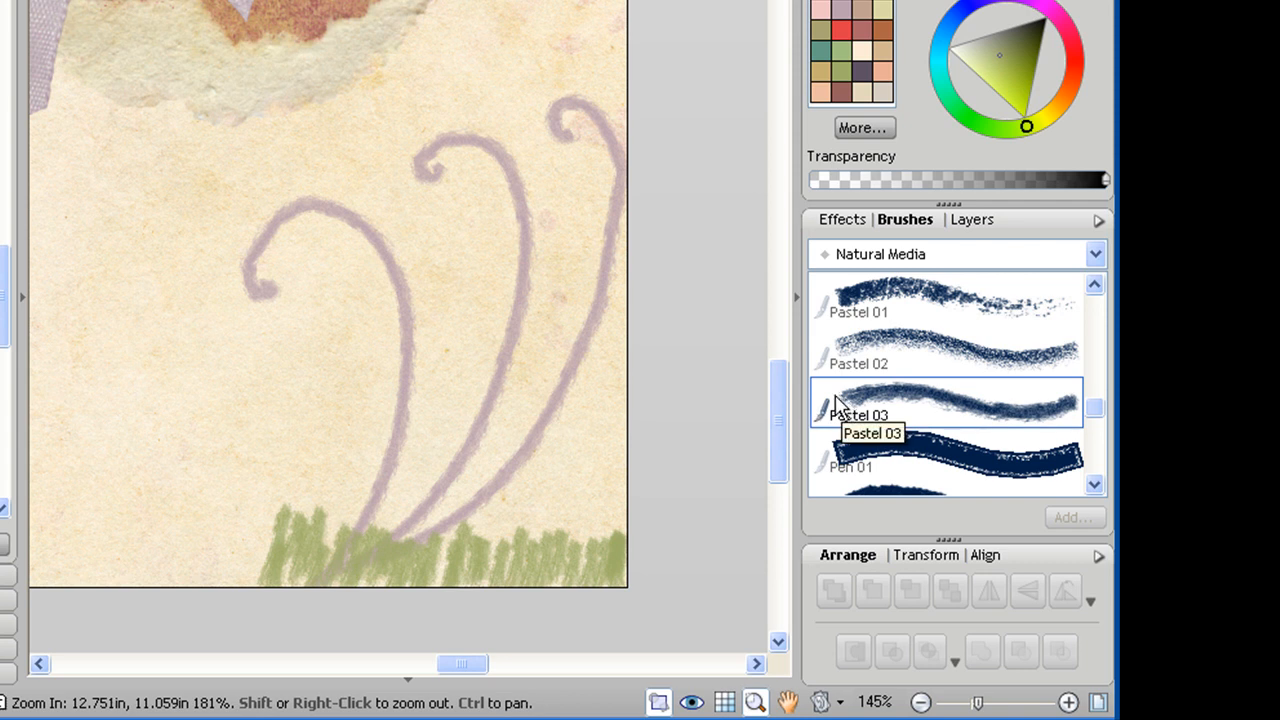
Browse the Flowers, Glitter and Fun & Celebrations brush categories and choose the Glitter Dust - Pink Shimmer brush.
{"action": "left_click", "coordinate": [1094, 254]}
{"action": "scroll", "coordinate": [1097, 386], "scroll_direction": "up", "scroll_amount": 1}
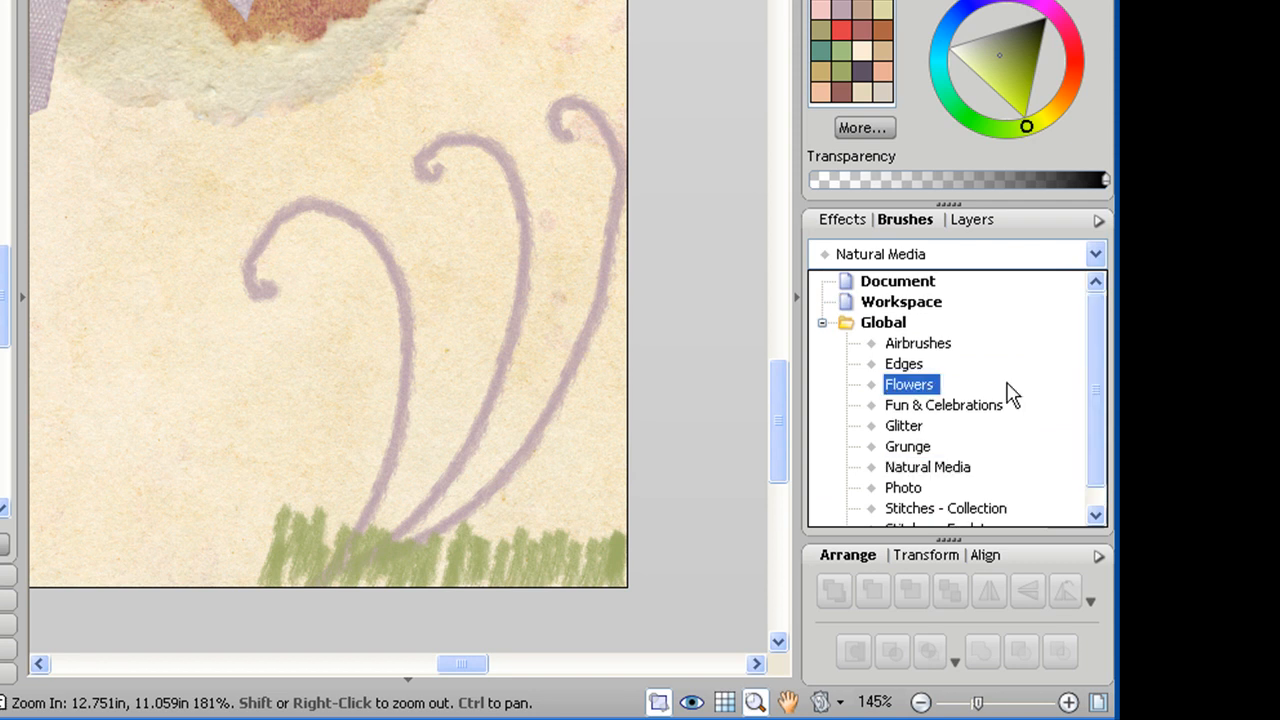
{"action": "left_click", "coordinate": [922, 392]}
{"action": "left_click", "coordinate": [1096, 257]}
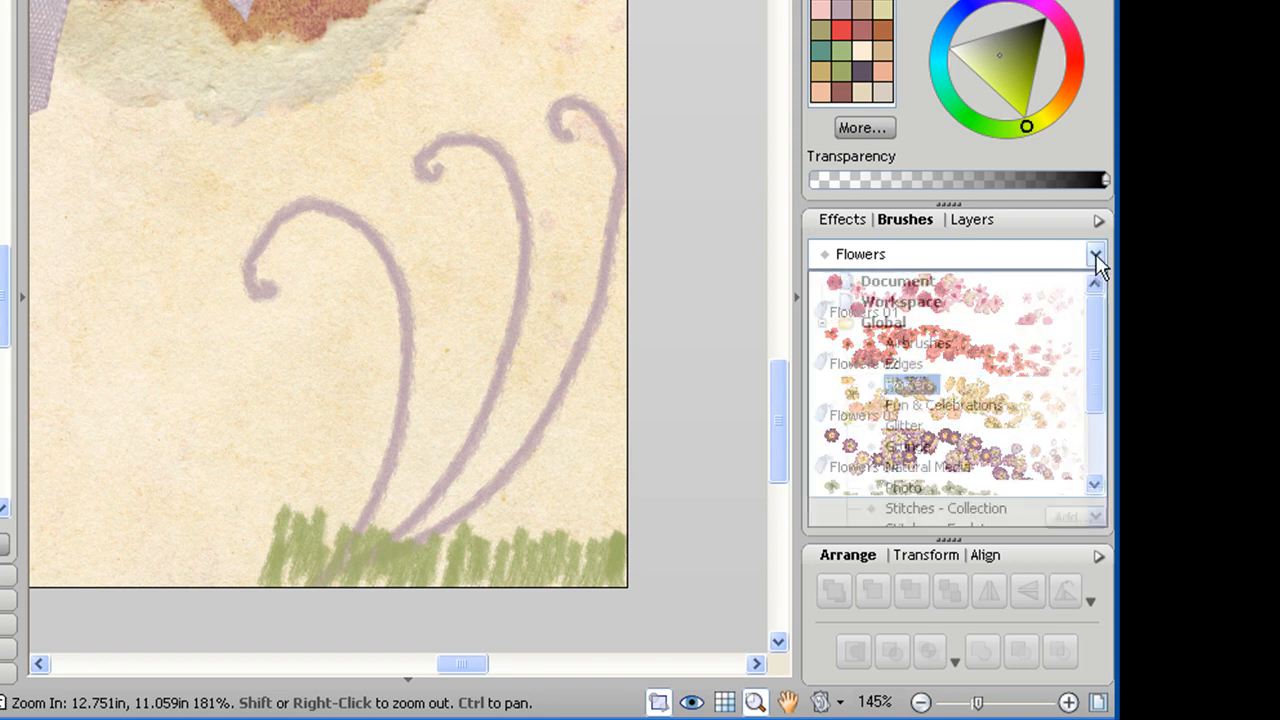
{"action": "left_click", "coordinate": [908, 423]}
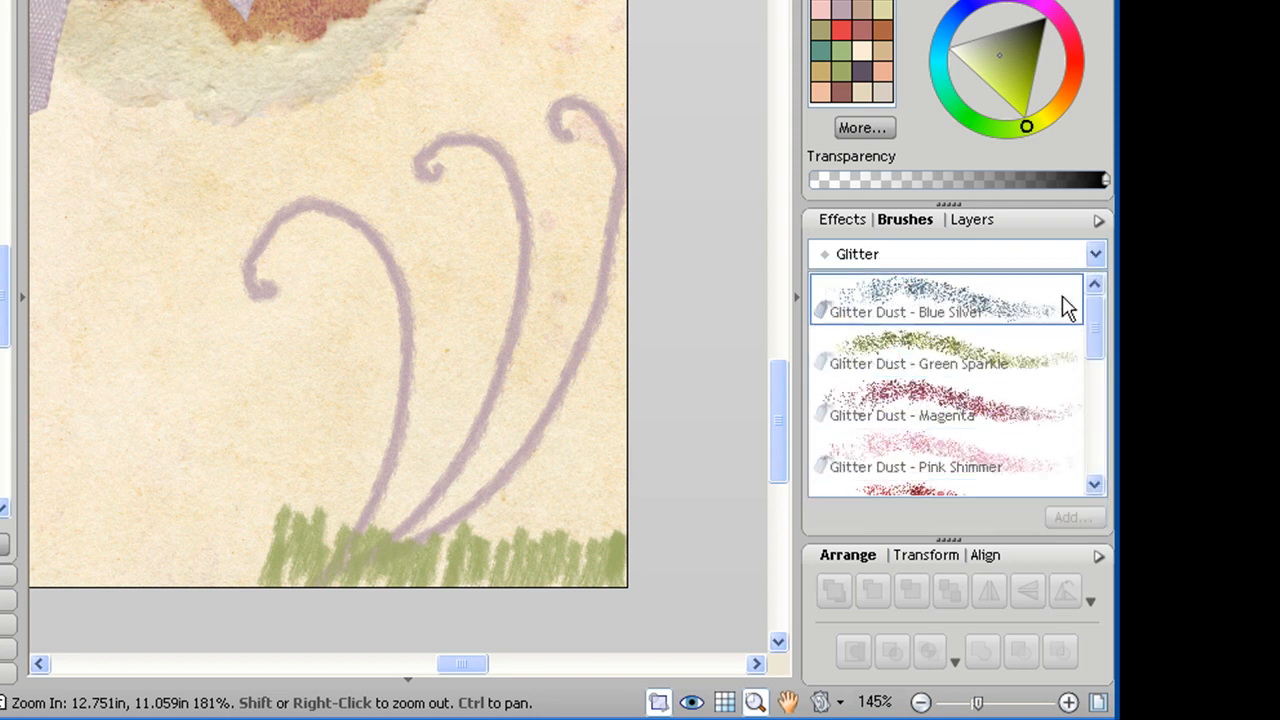
{"action": "left_click", "coordinate": [1095, 254]}
{"action": "left_click", "coordinate": [972, 408]}
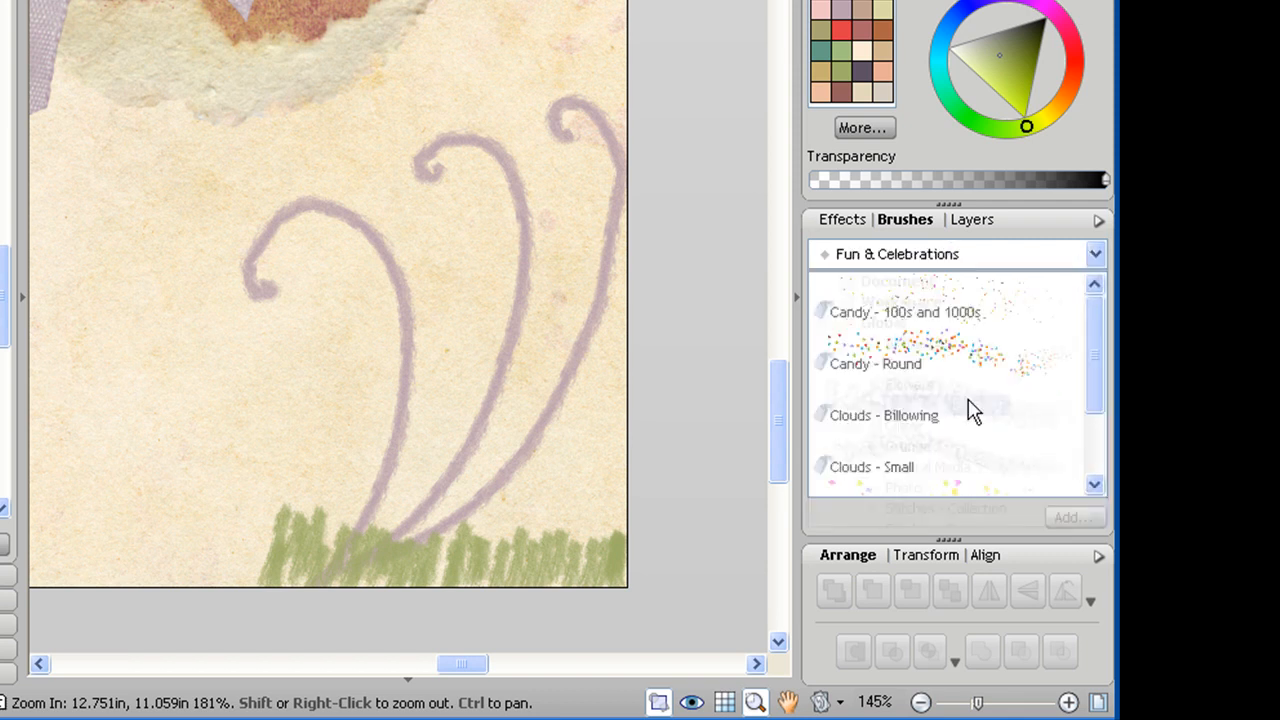
{"action": "scroll", "coordinate": [1084, 387], "scroll_direction": "down", "scroll_amount": 2}
{"action": "left_click", "coordinate": [1022, 257]}
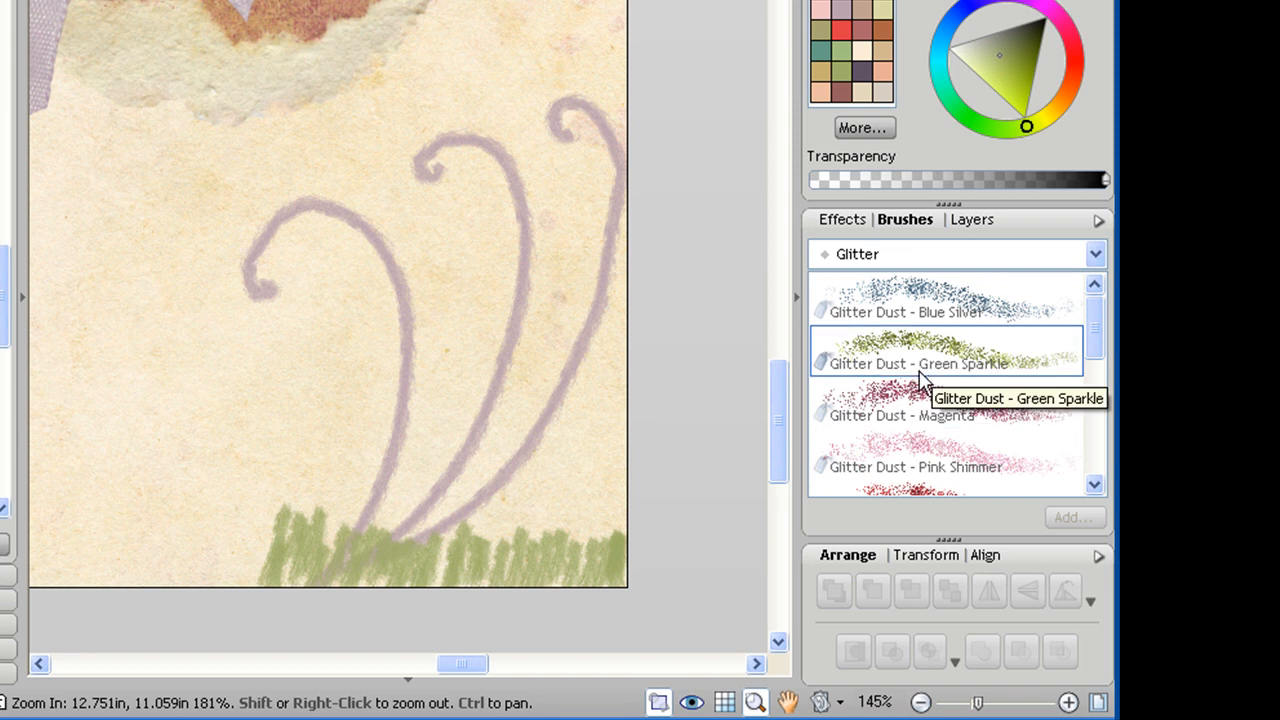
{"action": "left_click", "coordinate": [930, 455]}
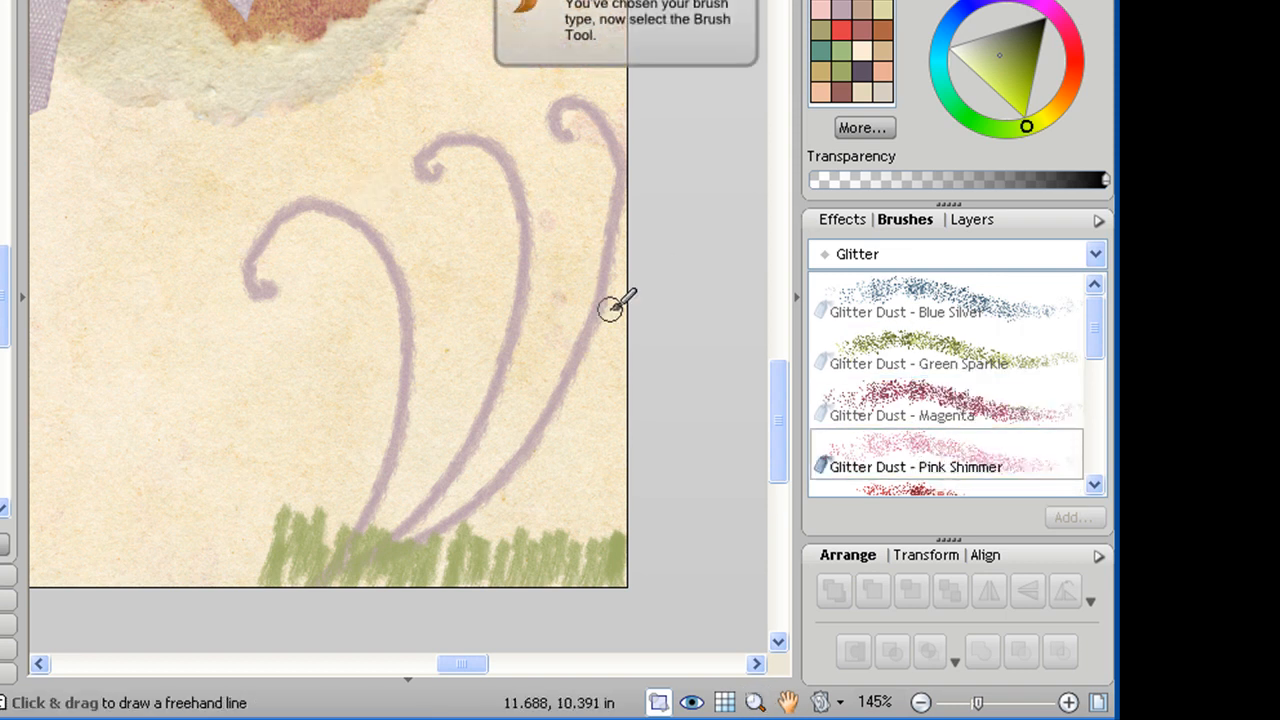
Paint a pink glitter flower head on the curled tip of each of the three stems.
{"action": "mouse_move", "coordinate": [280, 268]}
{"action": "left_mouse_down"}
{"action": "mouse_move", "coordinate": [268, 262]}
{"action": "mouse_move", "coordinate": [264, 280]}
{"action": "left_mouse_up"}
{"action": "left_click_drag", "start_coordinate": [442, 165], "coordinate": [451, 160]}
{"action": "mouse_move", "coordinate": [568, 142]}
{"action": "left_mouse_down"}
{"action": "mouse_move", "coordinate": [585, 124]}
{"action": "mouse_move", "coordinate": [560, 120]}
{"action": "mouse_move", "coordinate": [580, 126]}
{"action": "left_mouse_up"}
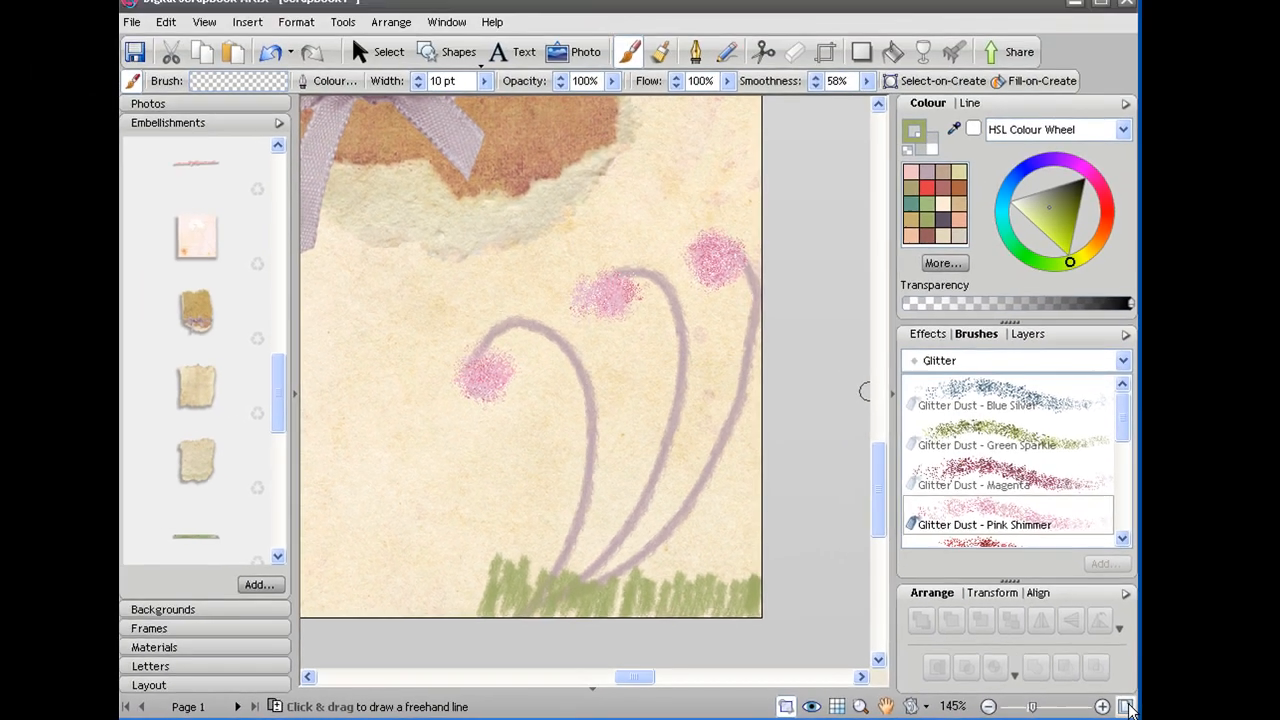
{"action": "left_click", "coordinate": [1108, 704]}
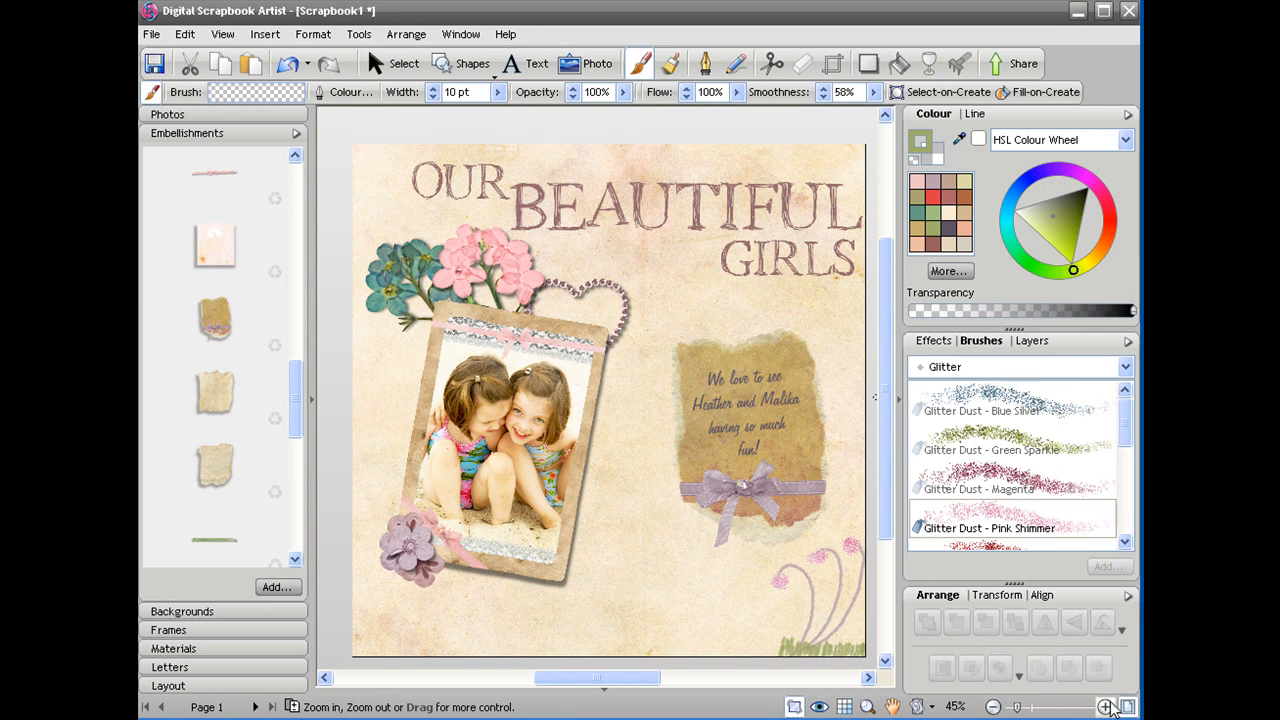
Add the striped material to the page and trim off its upper third with a Straight scissor cut.
{"action": "left_click", "coordinate": [185, 652]}
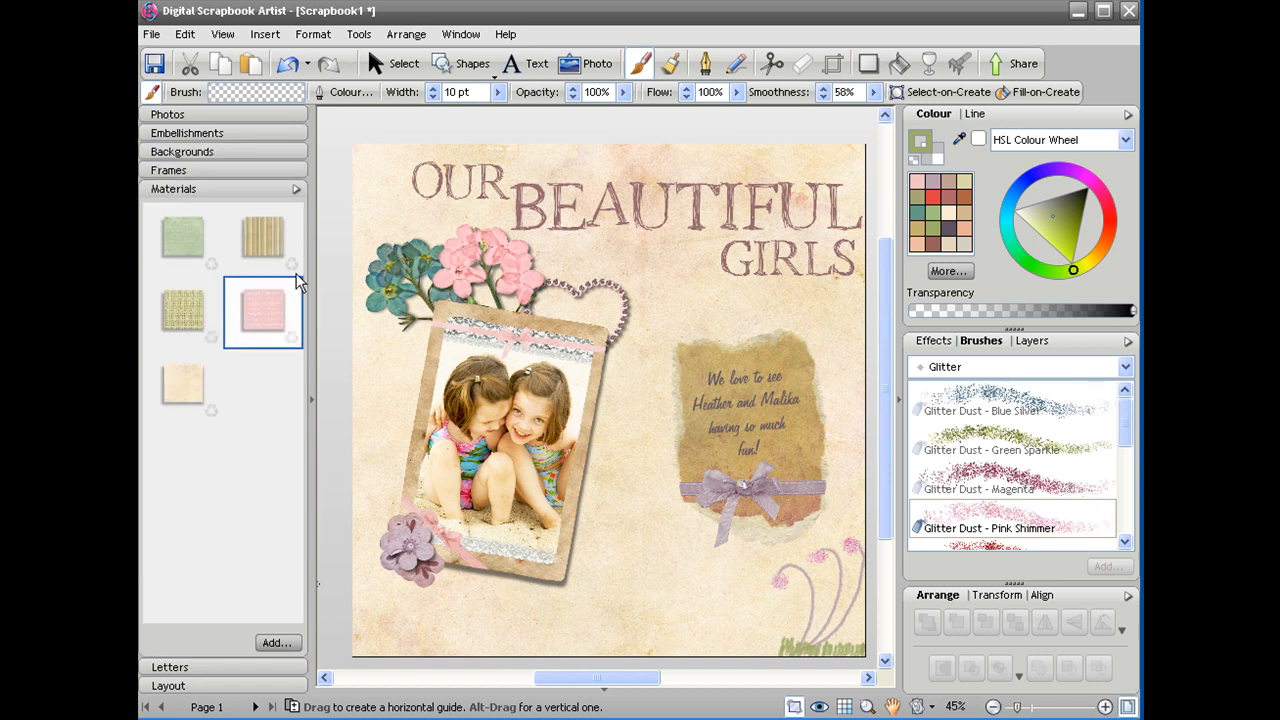
{"action": "left_click_drag", "start_coordinate": [268, 247], "coordinate": [652, 462]}
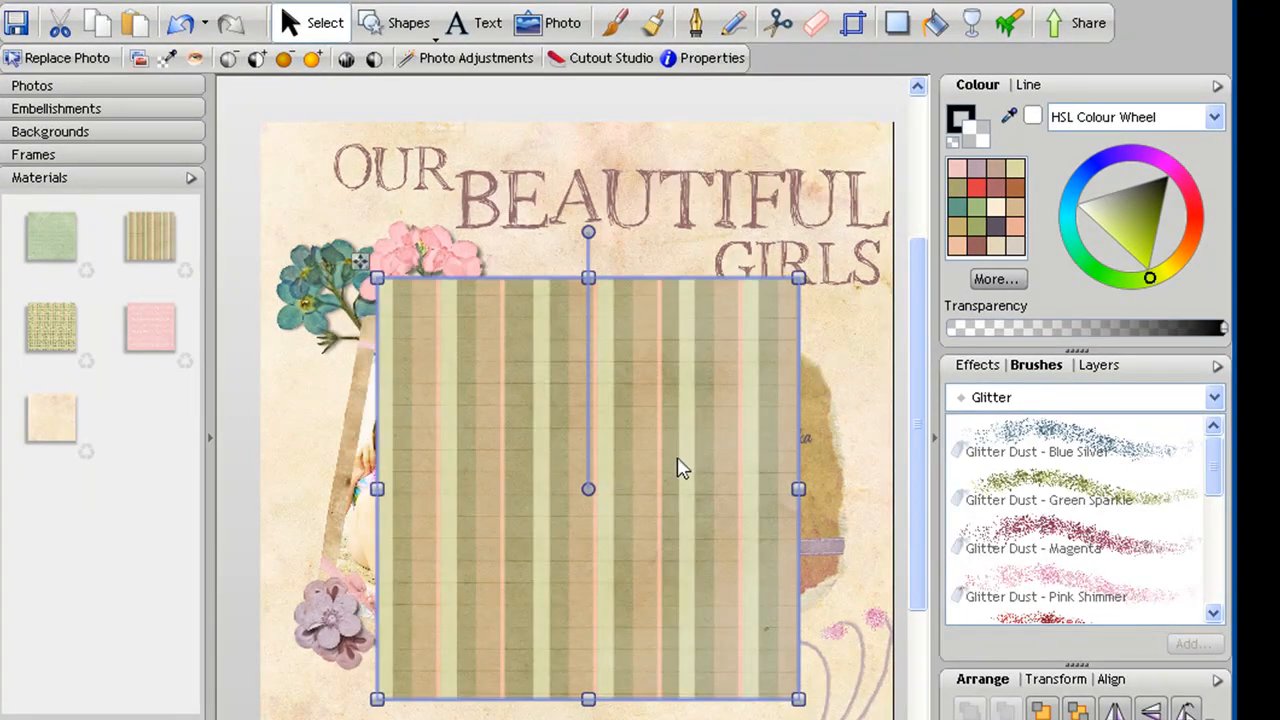
{"action": "left_click", "coordinate": [782, 28]}
{"action": "left_click", "coordinate": [325, 420]}
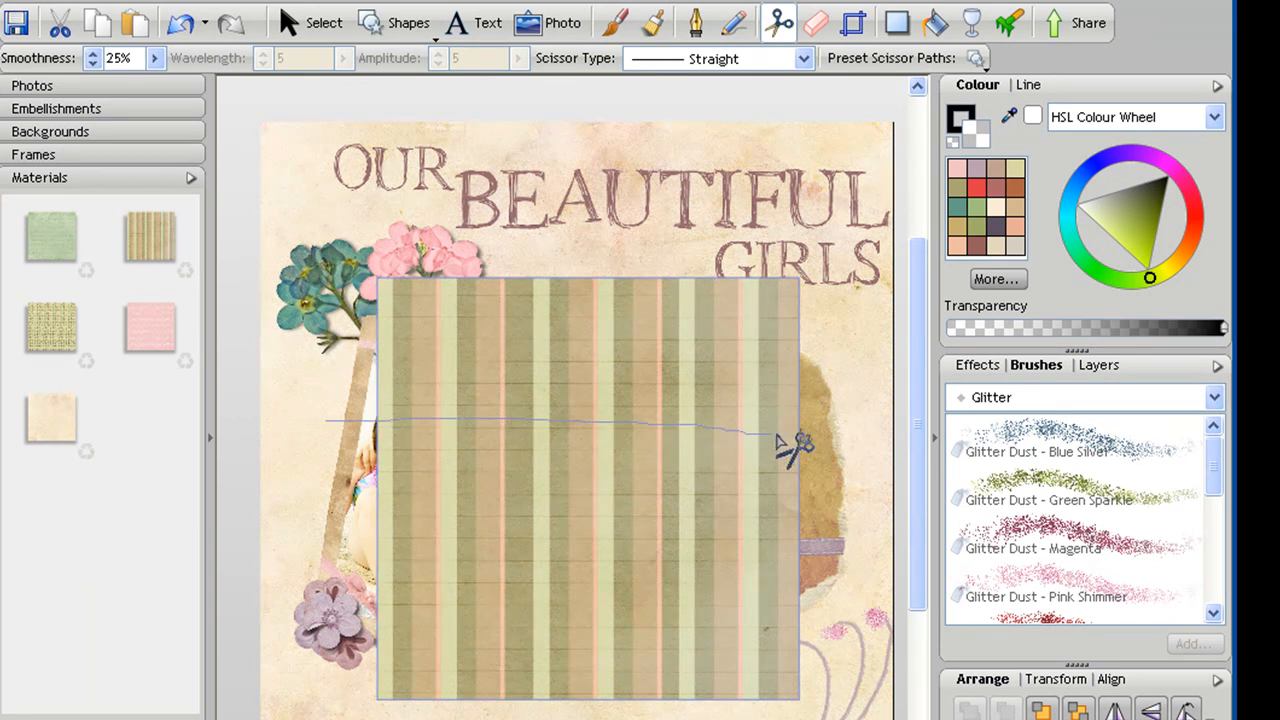
{"action": "left_click", "coordinate": [850, 446]}
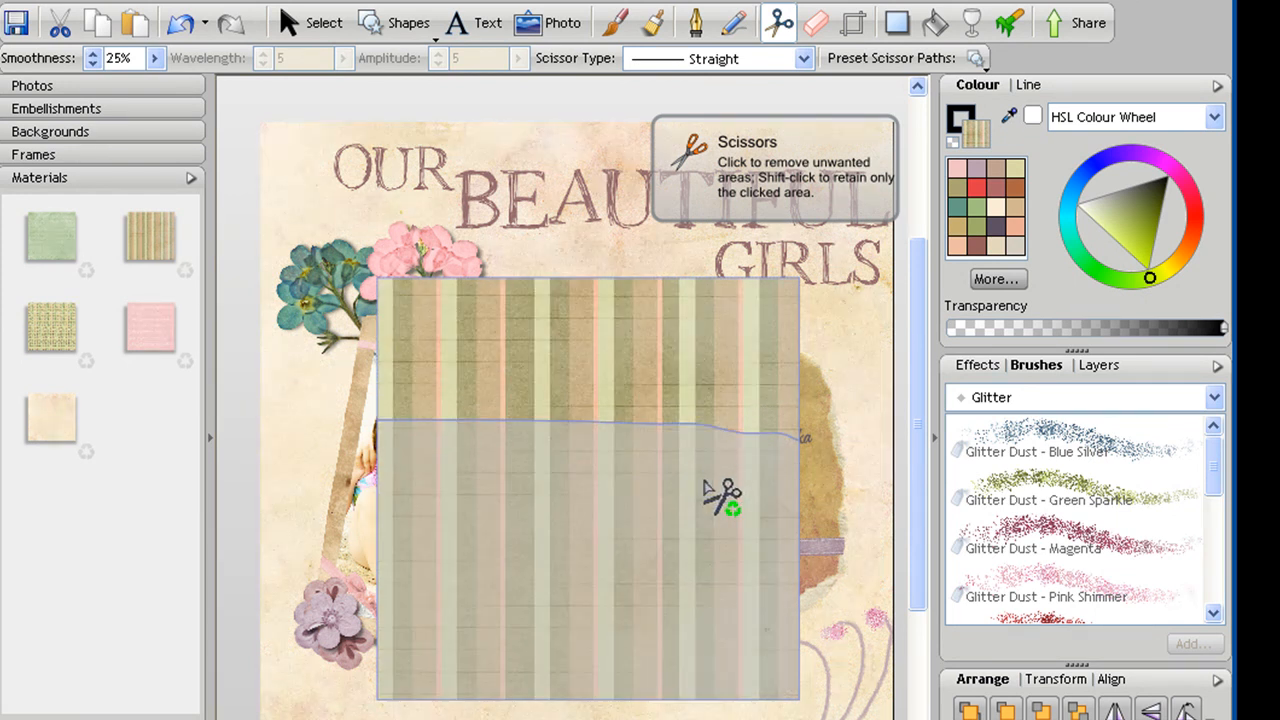
{"action": "left_click", "coordinate": [708, 368]}
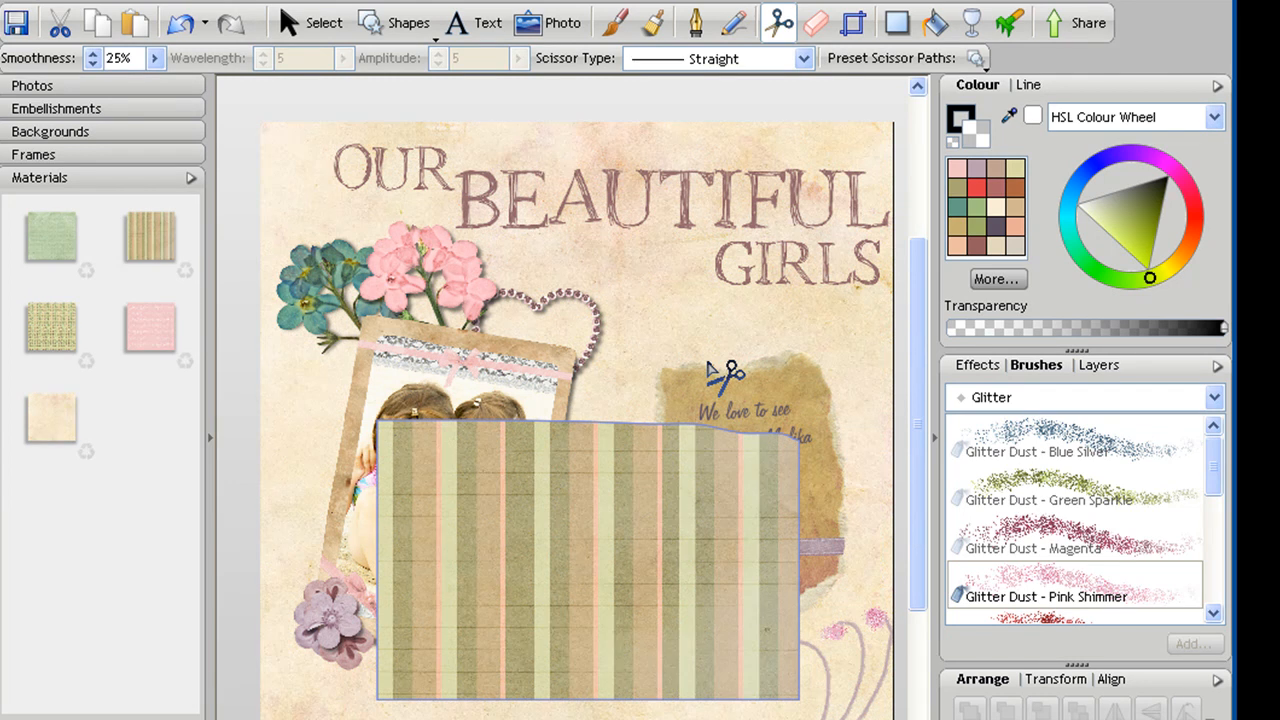
Cut the striped material with Bump scissors along two horizontal lines, removing the parts above and below to leave a scalloped strip.
{"action": "left_click", "coordinate": [803, 62]}
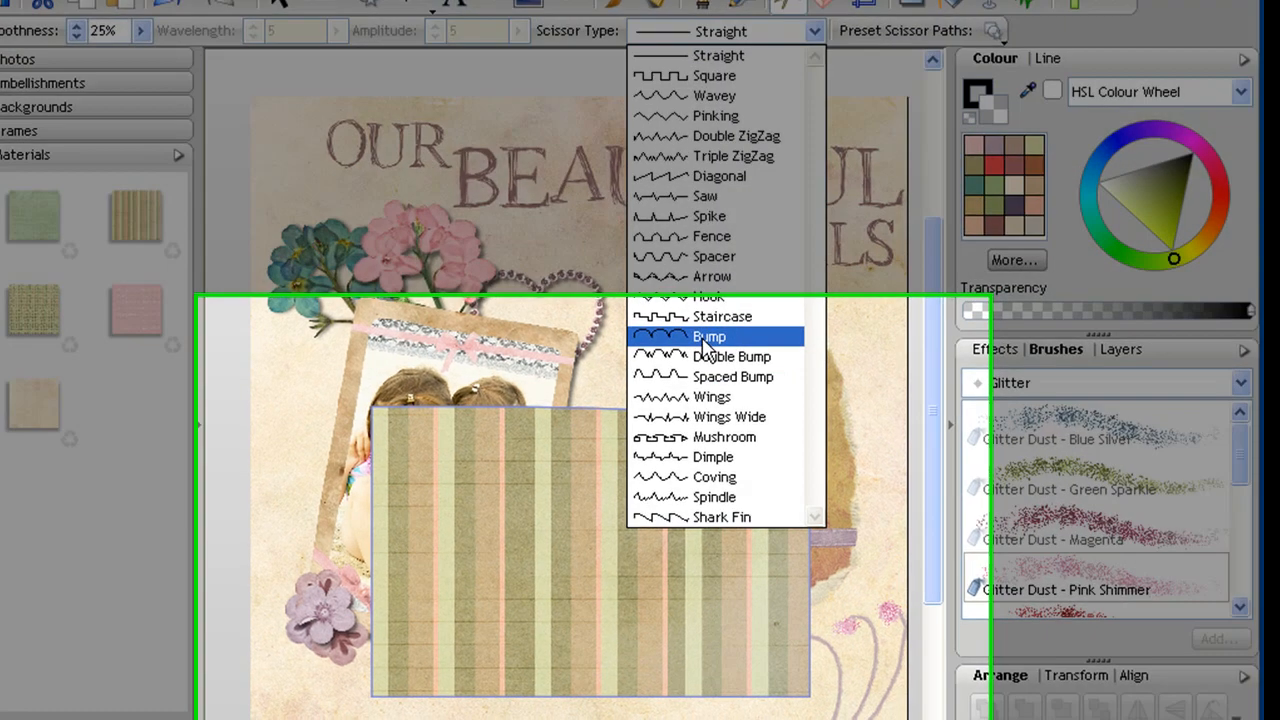
{"action": "left_click", "coordinate": [702, 352]}
{"action": "mouse_move", "coordinate": [289, 354]}
{"action": "left_mouse_down"}
{"action": "mouse_move", "coordinate": [877, 353]}
{"action": "mouse_move", "coordinate": [1094, 335]}
{"action": "mouse_move", "coordinate": [1100, 370]}
{"action": "left_mouse_up"}
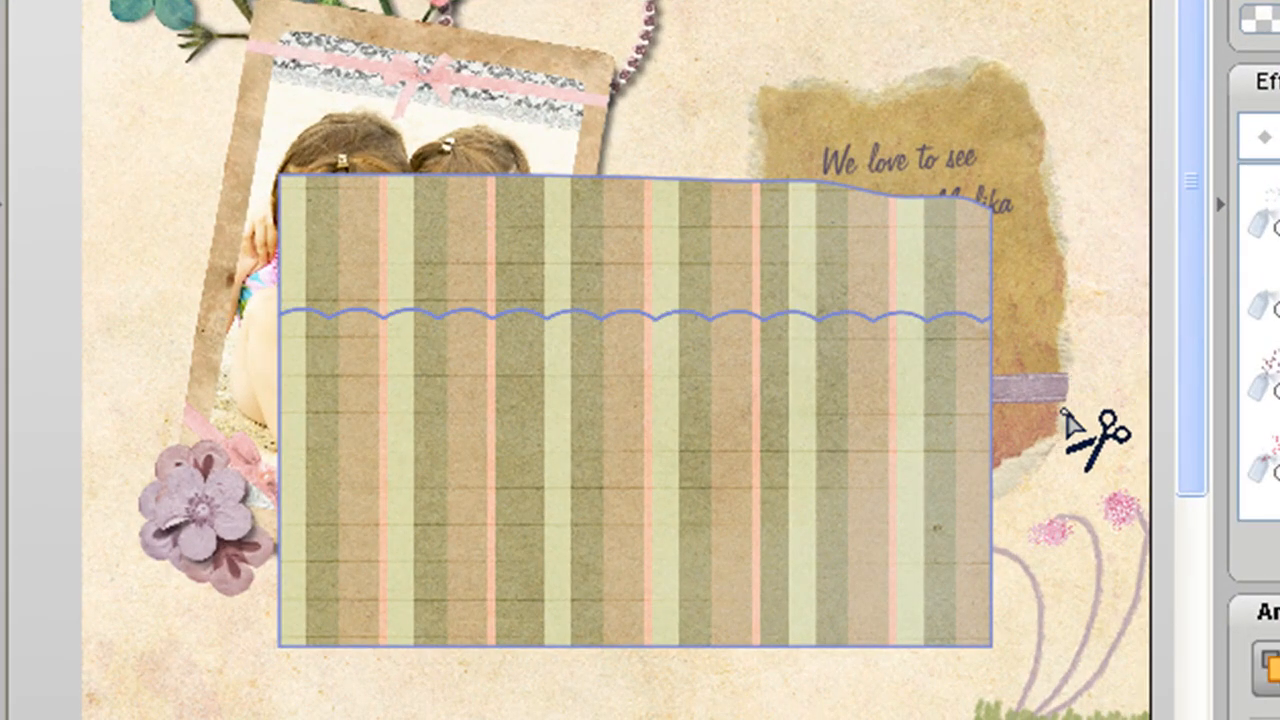
{"action": "left_click_drag", "start_coordinate": [1058, 418], "coordinate": [145, 428]}
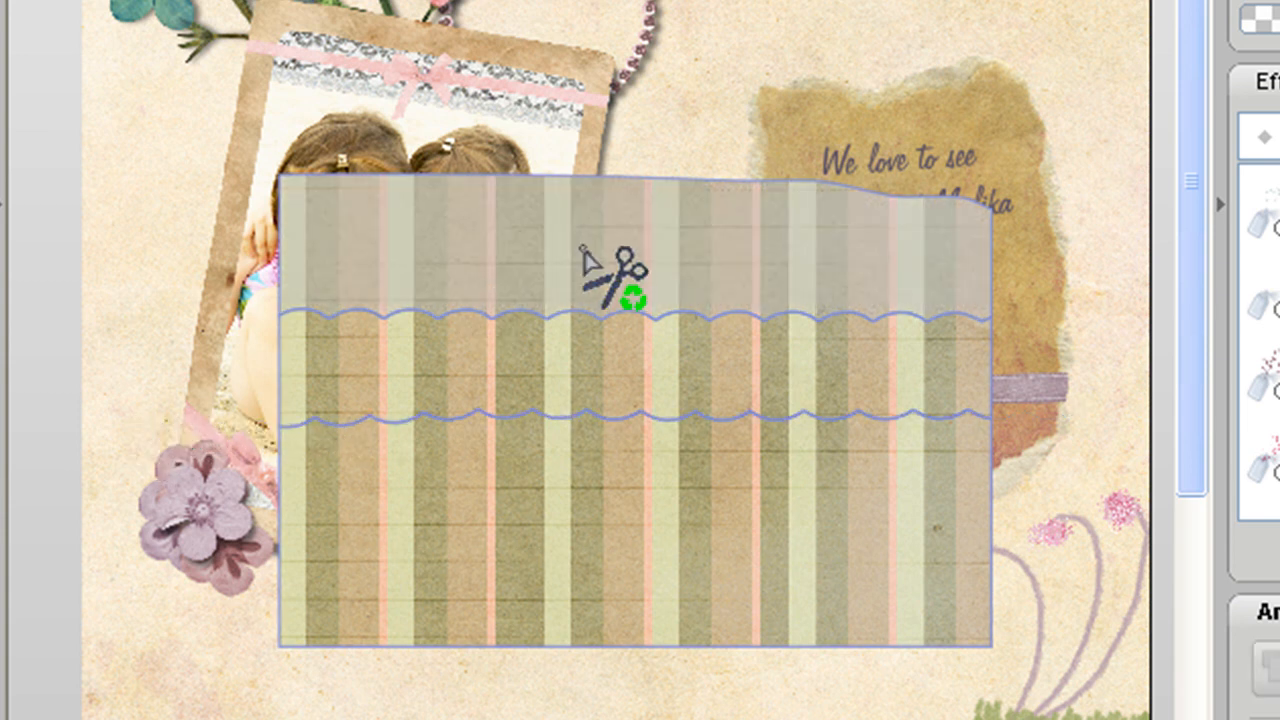
{"action": "left_click", "coordinate": [644, 252]}
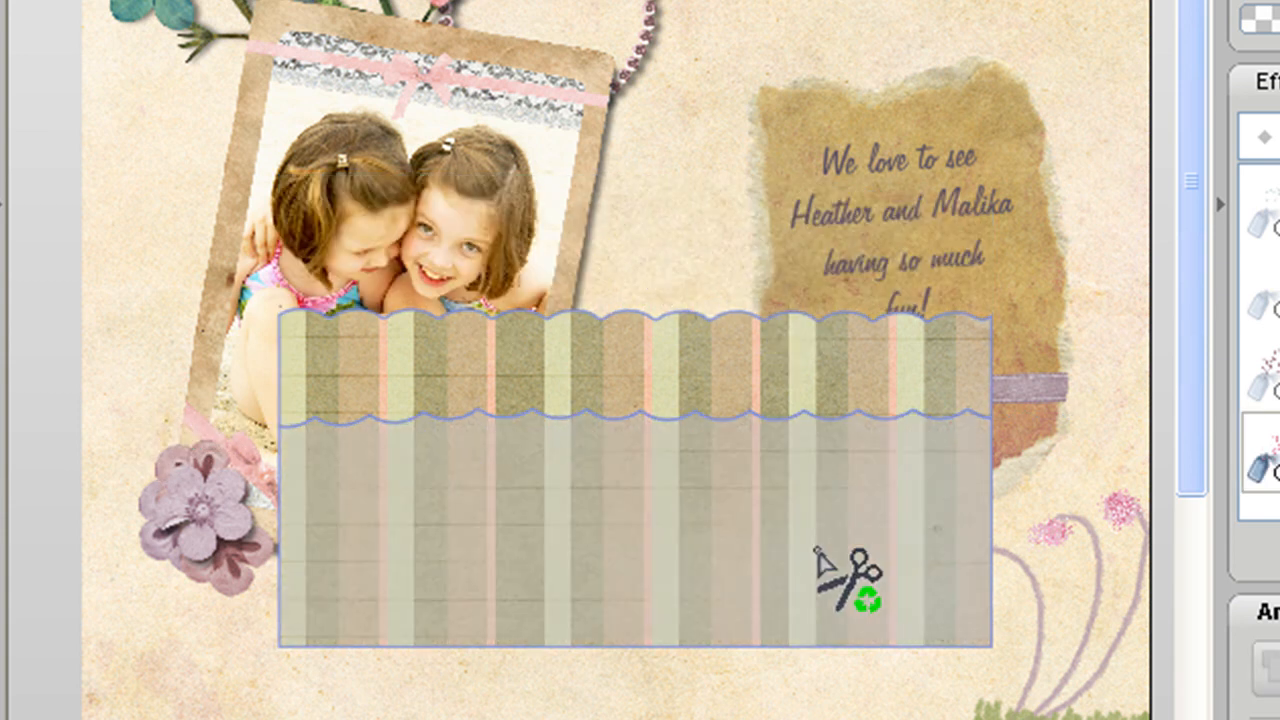
{"action": "left_click", "coordinate": [815, 549]}
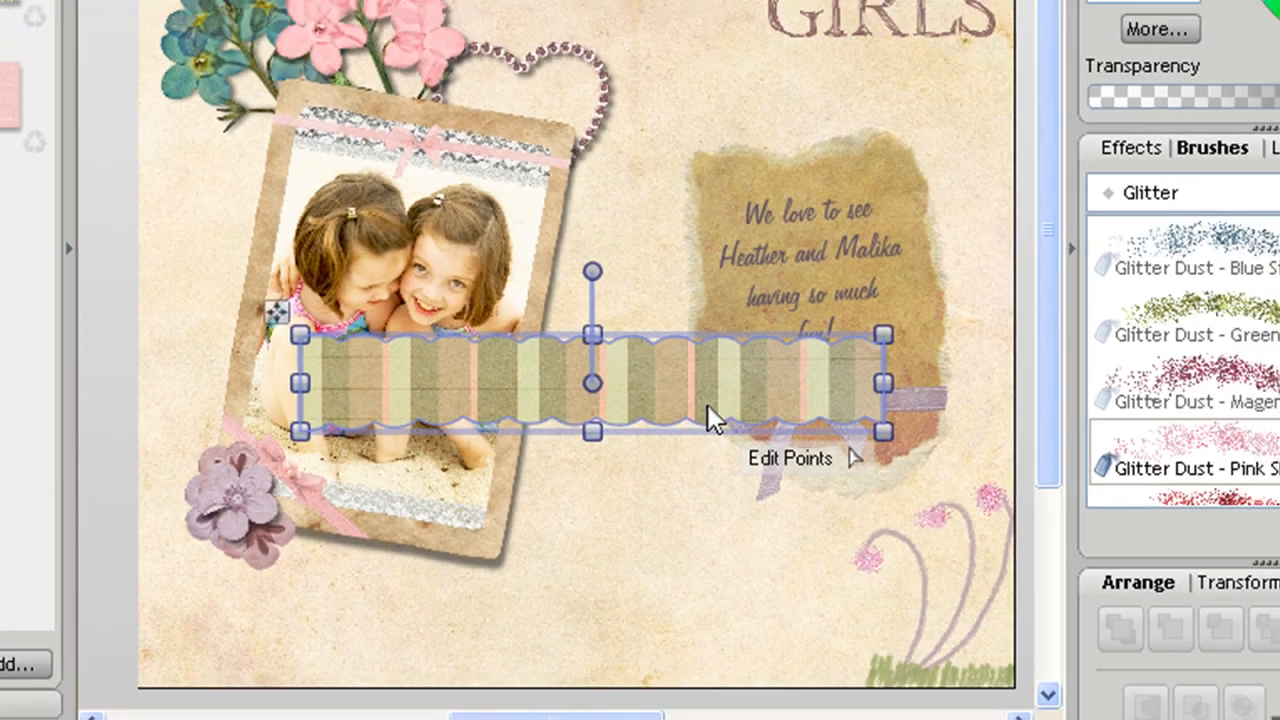
Align the scalloped strip with the page's left edge, enlarge it to about 12.29 by 2.04 in, and send it behind the photo and note.
{"action": "left_click_drag", "start_coordinate": [778, 407], "coordinate": [506, 400]}
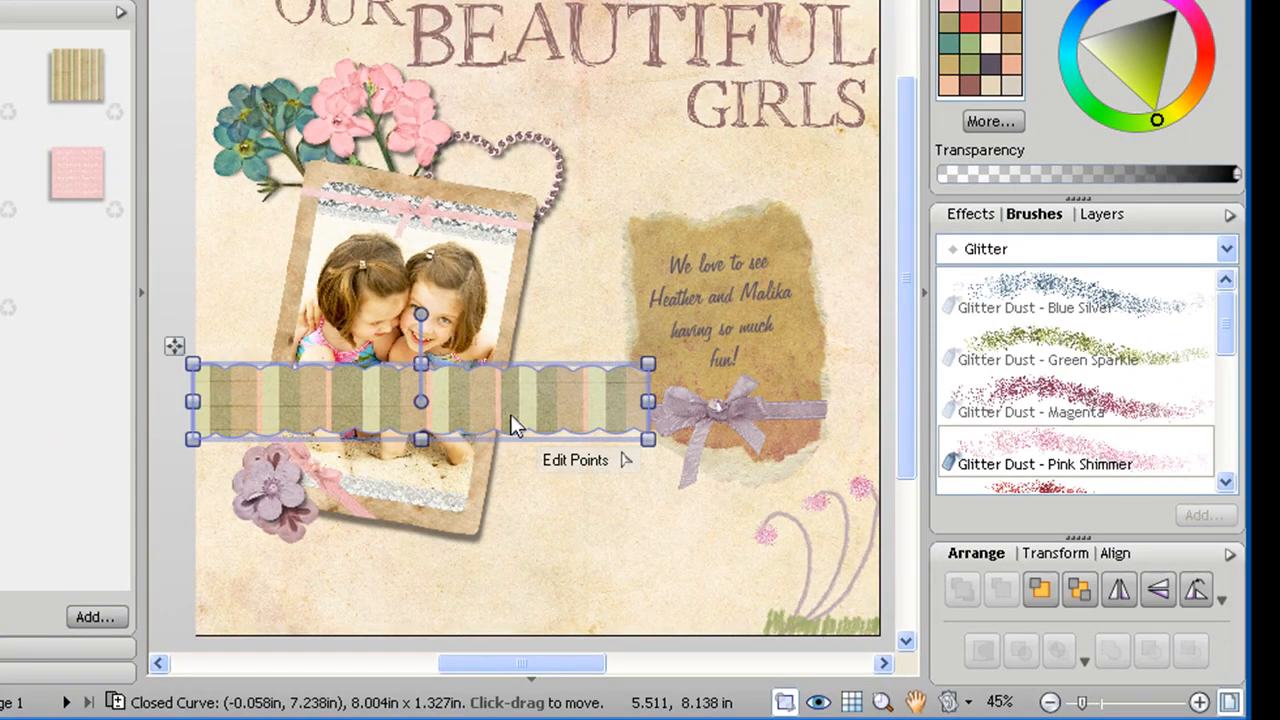
{"action": "left_click_drag", "start_coordinate": [656, 443], "coordinate": [890, 518]}
{"action": "left_click", "coordinate": [1080, 592]}
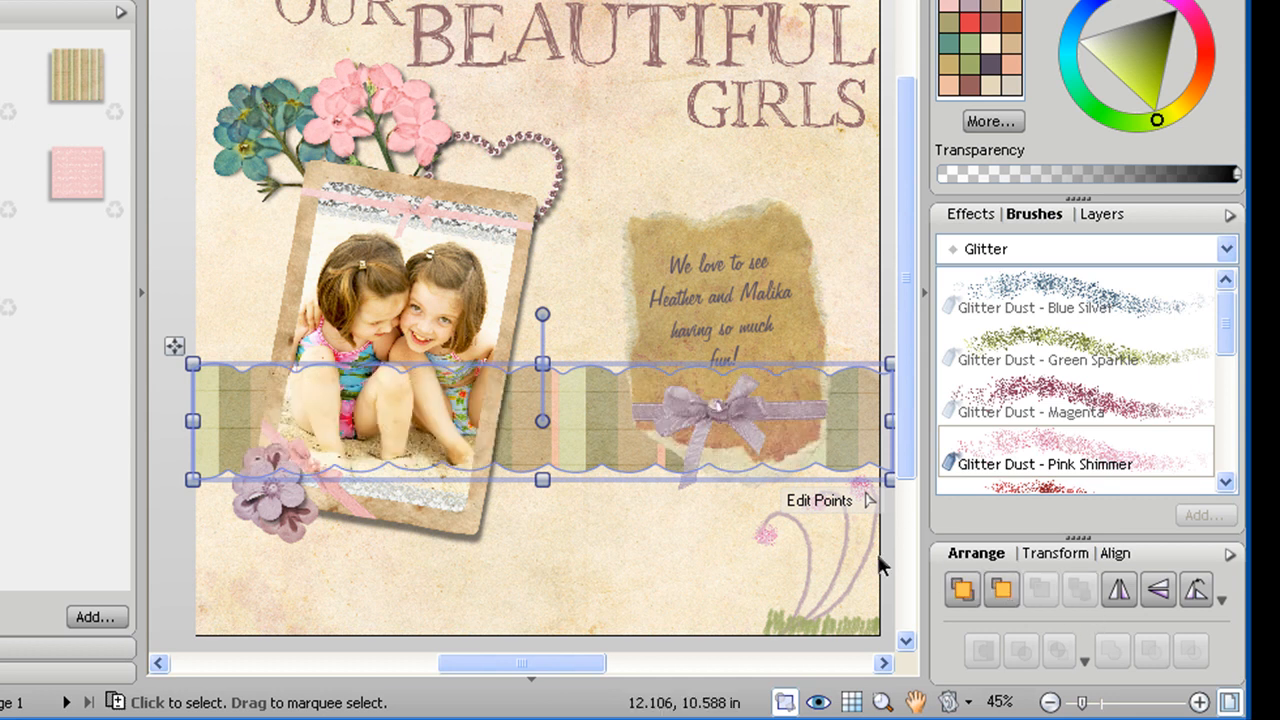
{"action": "left_click", "coordinate": [673, 560]}
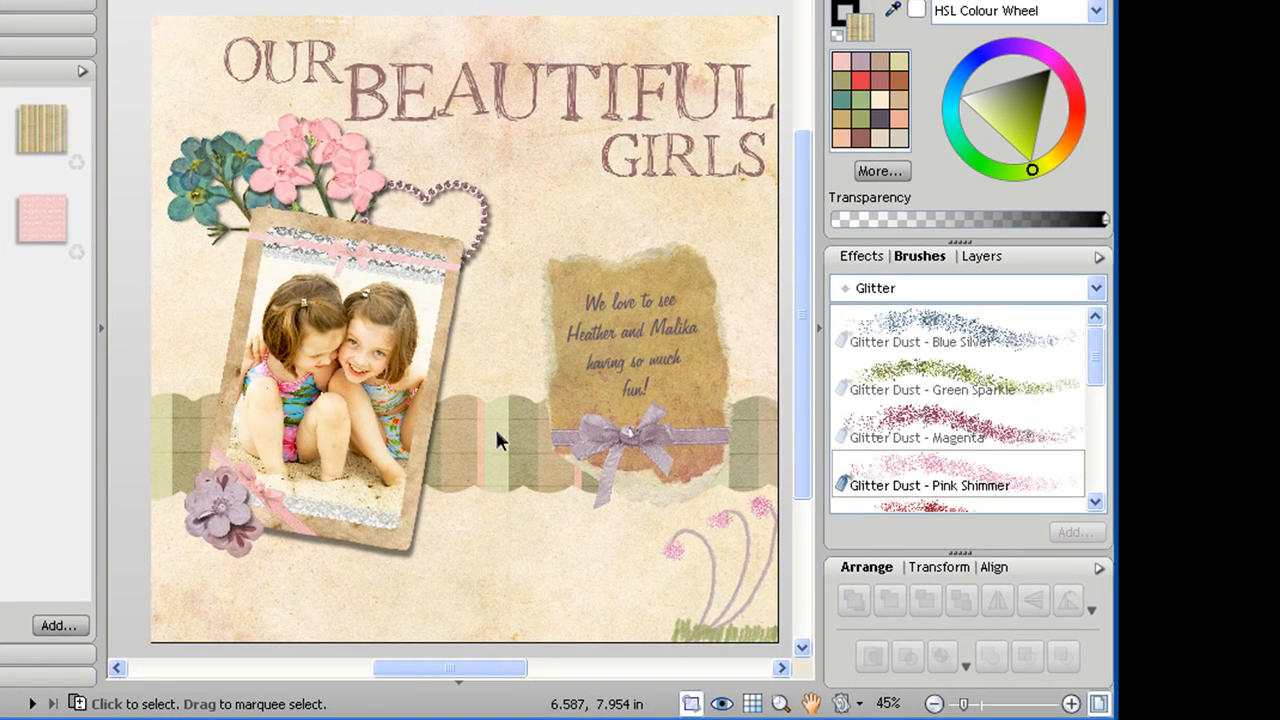
Apply the Stitching - Default 02 brush from Stitches - Collection to the outline of the scalloped strip.
{"action": "left_click", "coordinate": [531, 429]}
{"action": "left_click", "coordinate": [886, 292]}
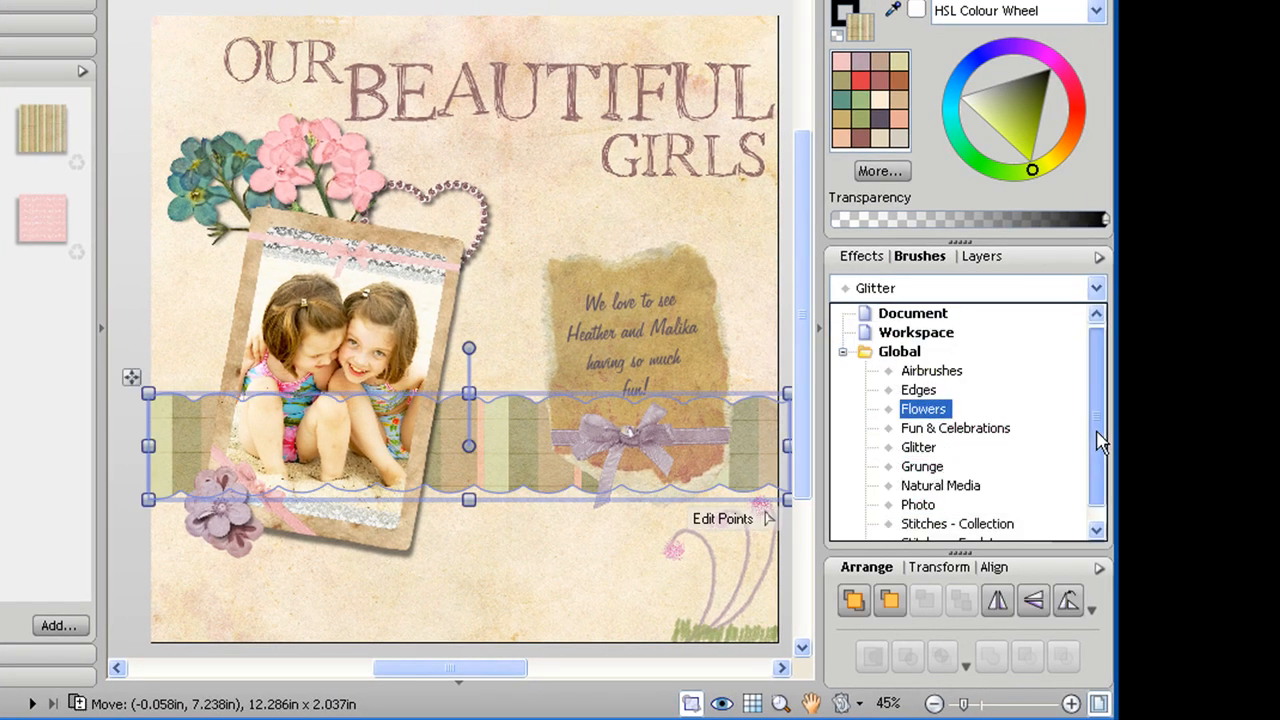
{"action": "scroll", "coordinate": [1100, 440], "scroll_direction": "down", "scroll_amount": 1}
{"action": "left_click", "coordinate": [983, 511]}
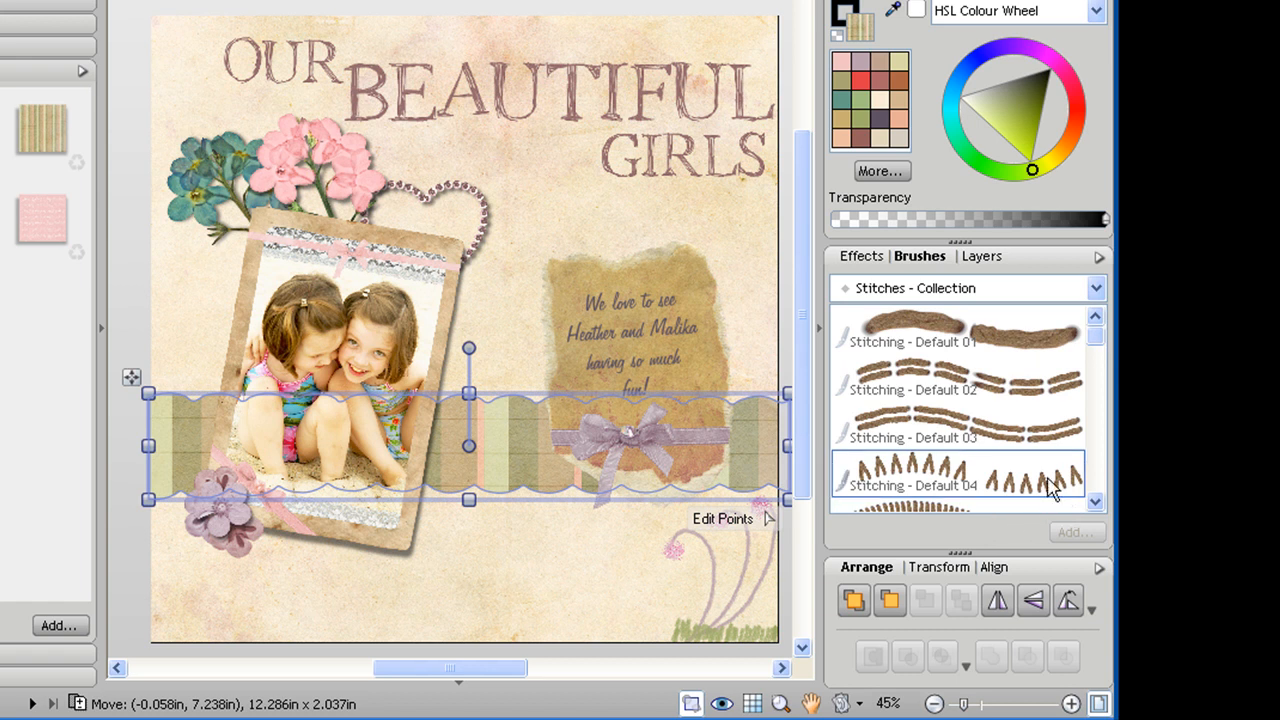
{"action": "left_click", "coordinate": [986, 392]}
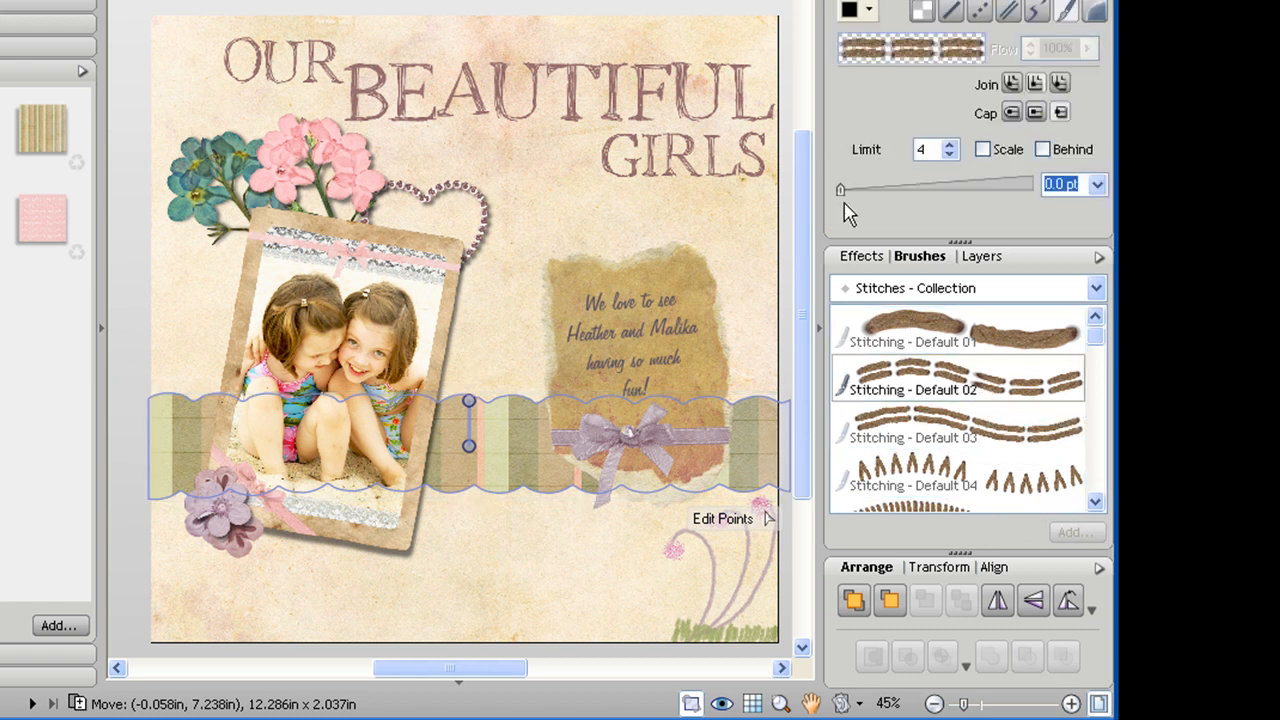
Set the stitched outline of the scalloped strip to a 12 pt width and inspect the stitches along its upper edge.
{"action": "mouse_move", "coordinate": [843, 198]}
{"action": "left_mouse_down"}
{"action": "mouse_move", "coordinate": [966, 199]}
{"action": "mouse_move", "coordinate": [940, 196]}
{"action": "left_mouse_up"}
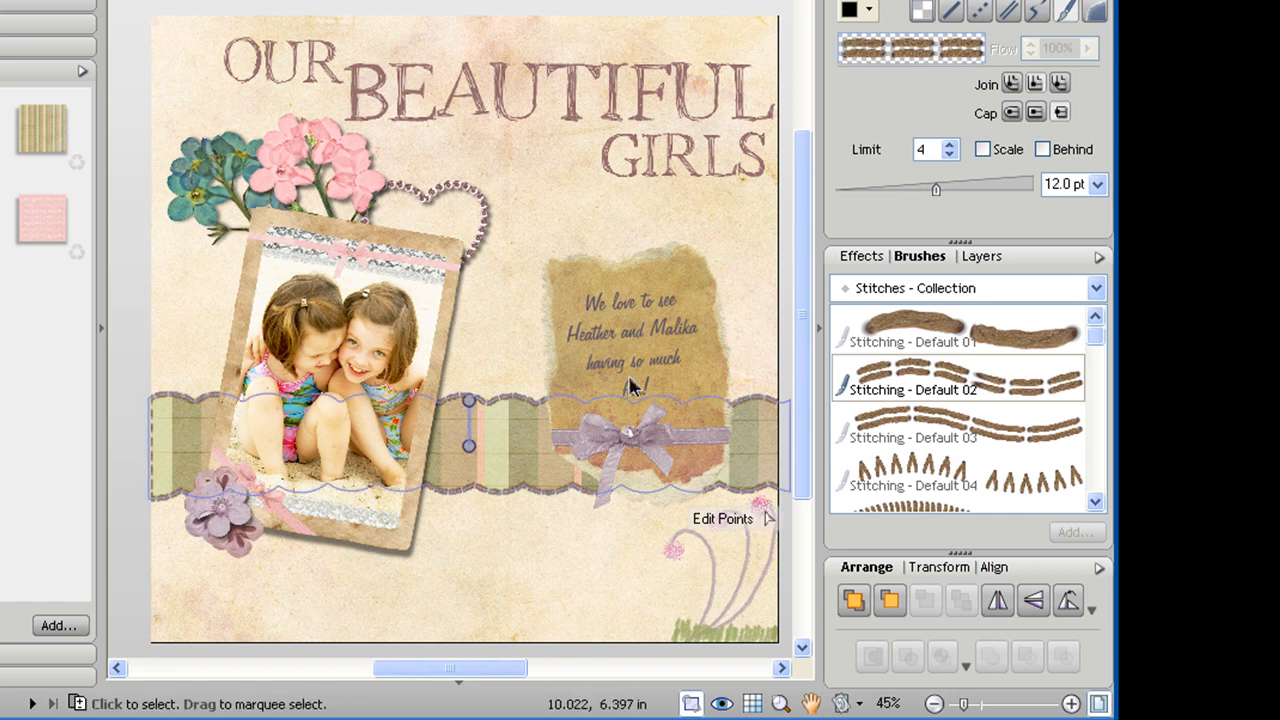
{"action": "left_click_drag", "start_coordinate": [511, 430], "coordinate": [505, 431]}
{"action": "left_click", "coordinate": [781, 703]}
{"action": "left_click_drag", "start_coordinate": [480, 374], "coordinate": [555, 420]}
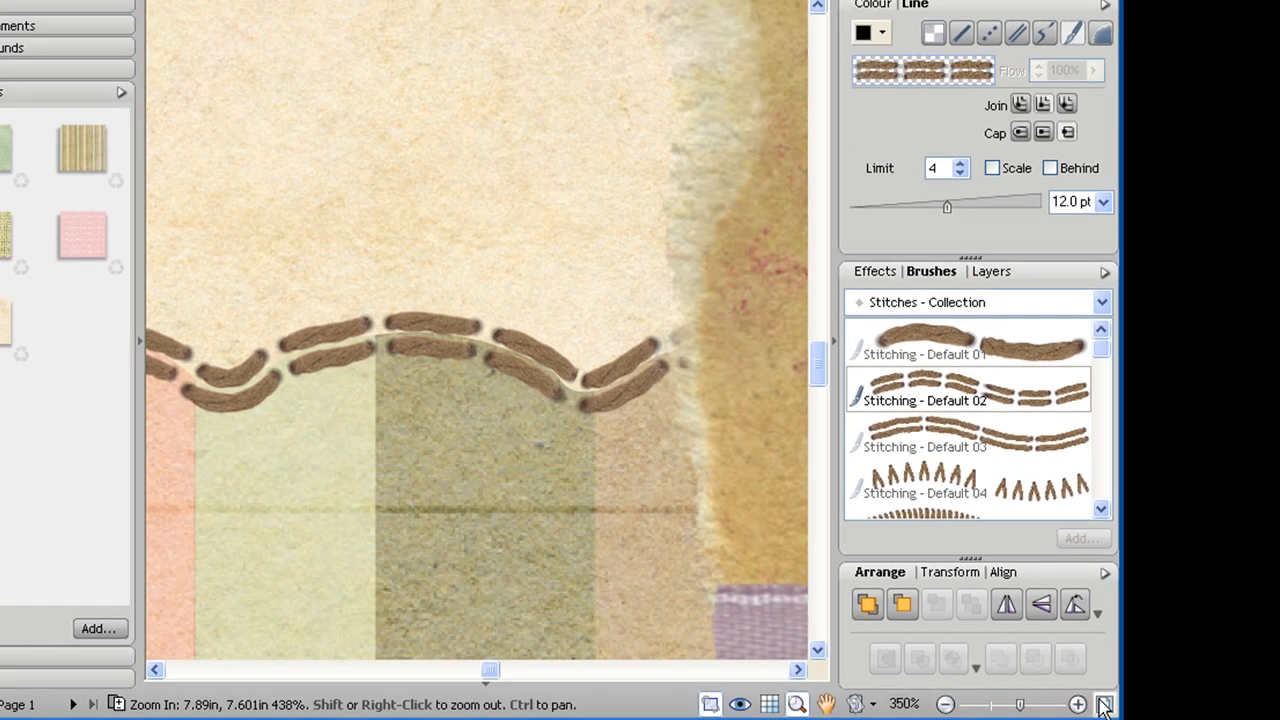
{"action": "left_click", "coordinate": [1099, 704]}
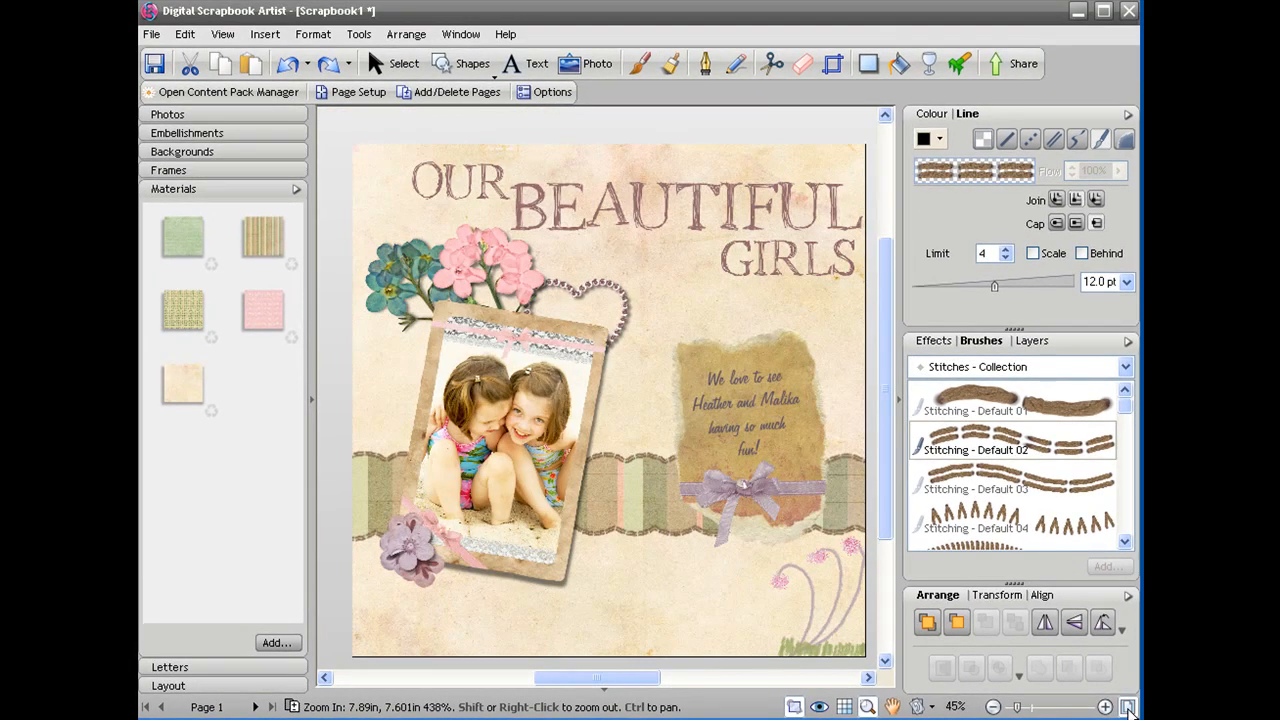
Examine the page setup's document sizes and its Special Folded Card and Tent Card layouts without applying any change.
{"action": "left_click", "coordinate": [152, 36]}
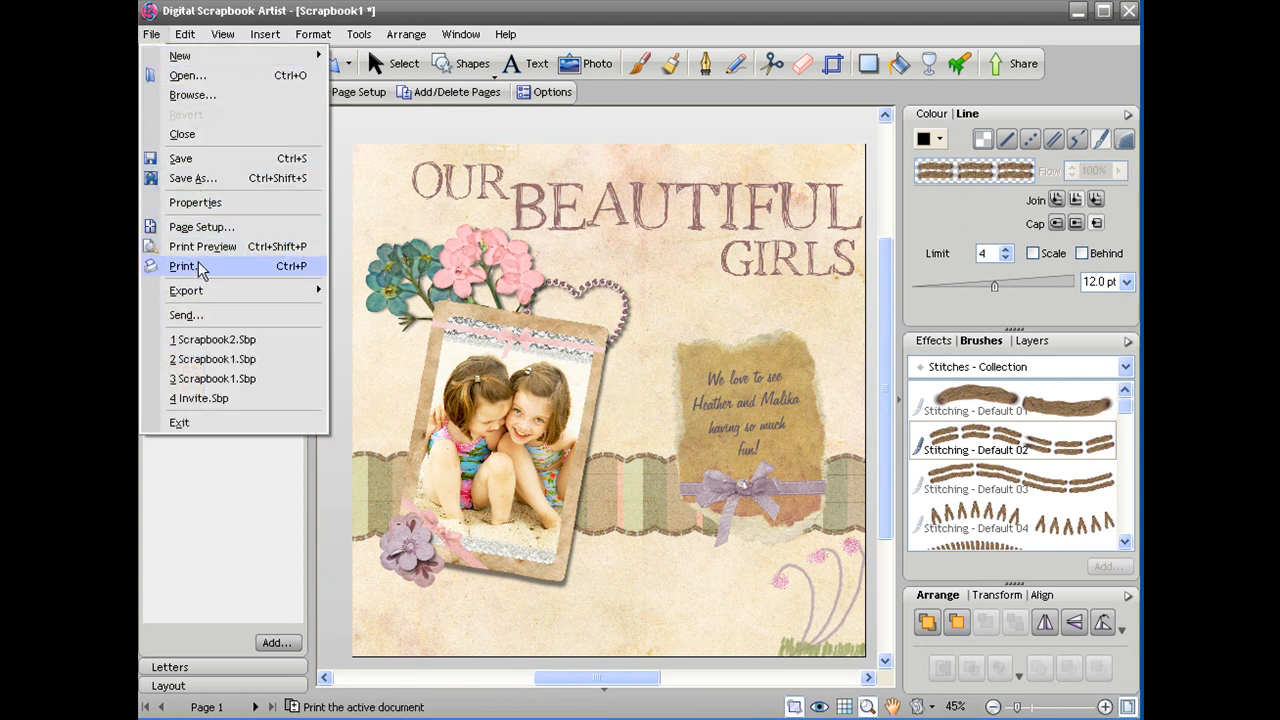
{"action": "left_click", "coordinate": [203, 227]}
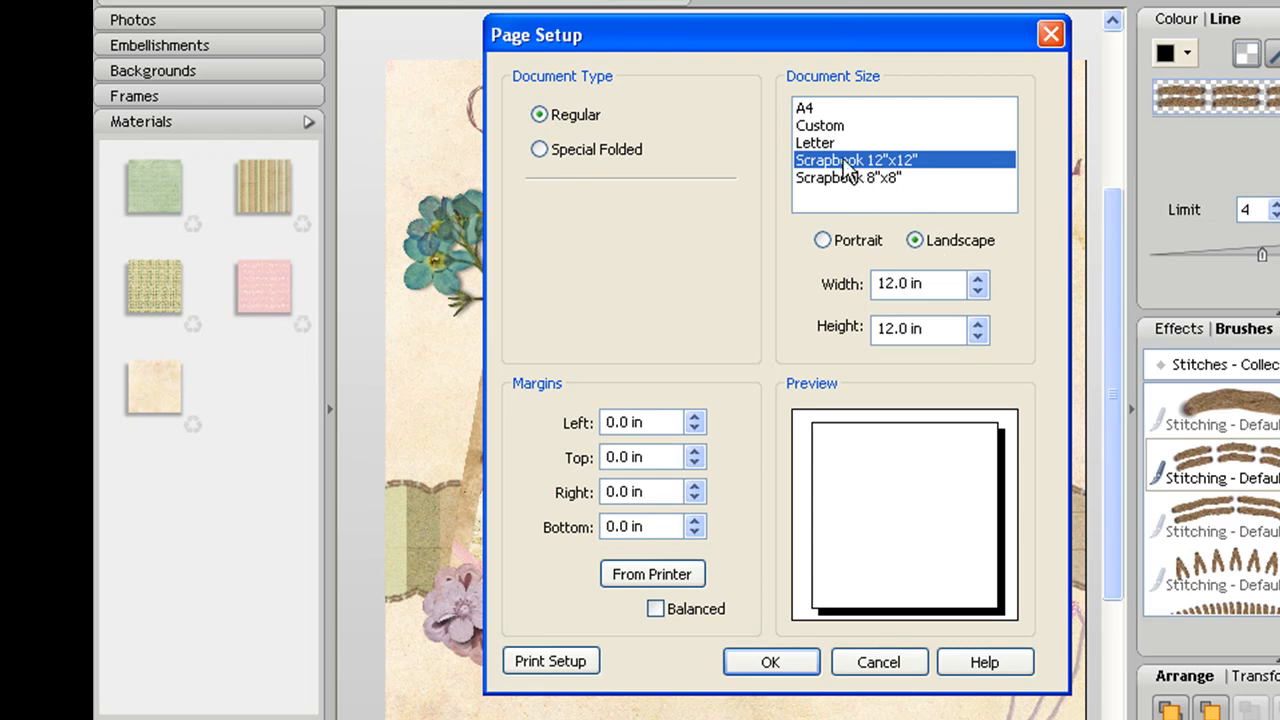
{"action": "left_click", "coordinate": [598, 150]}
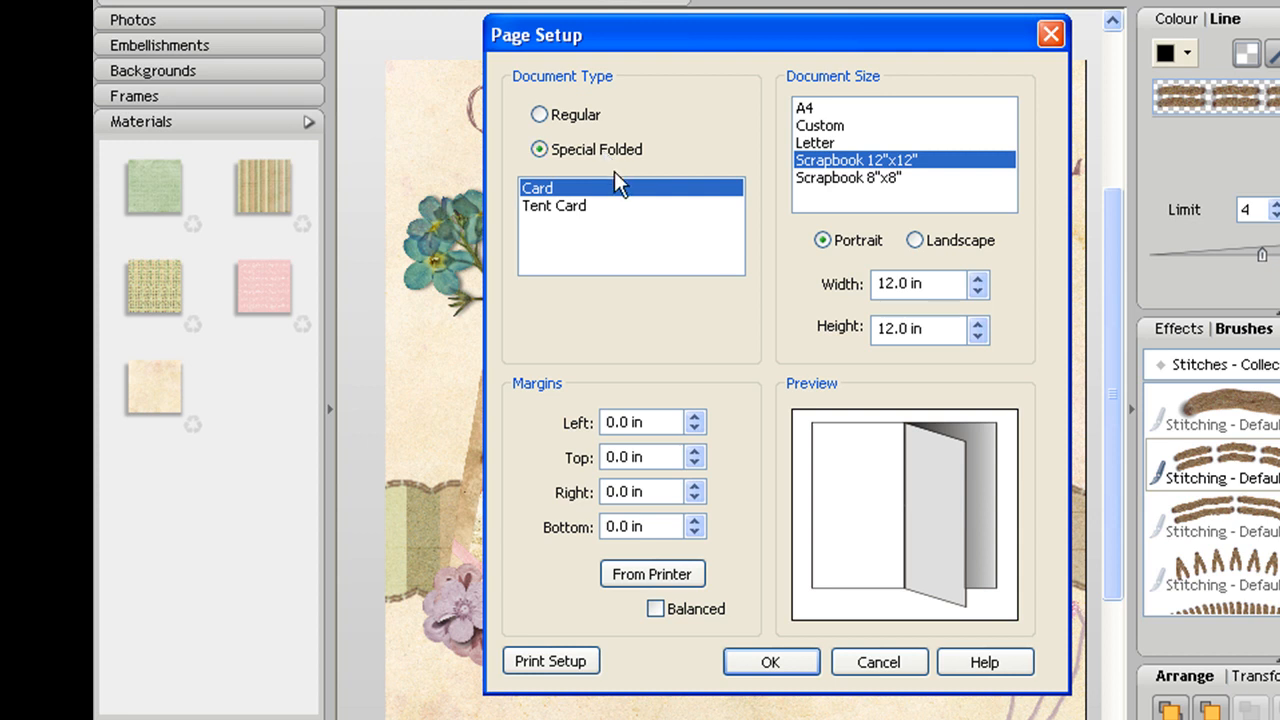
{"action": "left_click", "coordinate": [576, 222]}
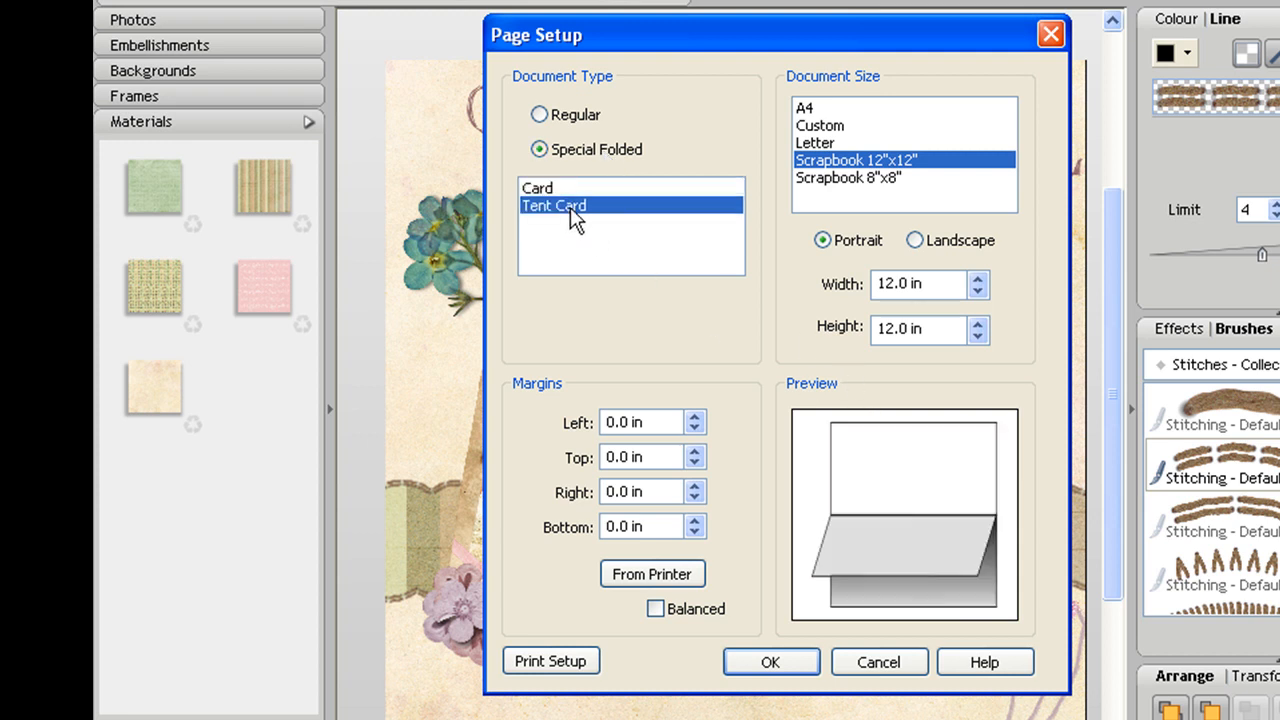
{"action": "left_click", "coordinate": [556, 189]}
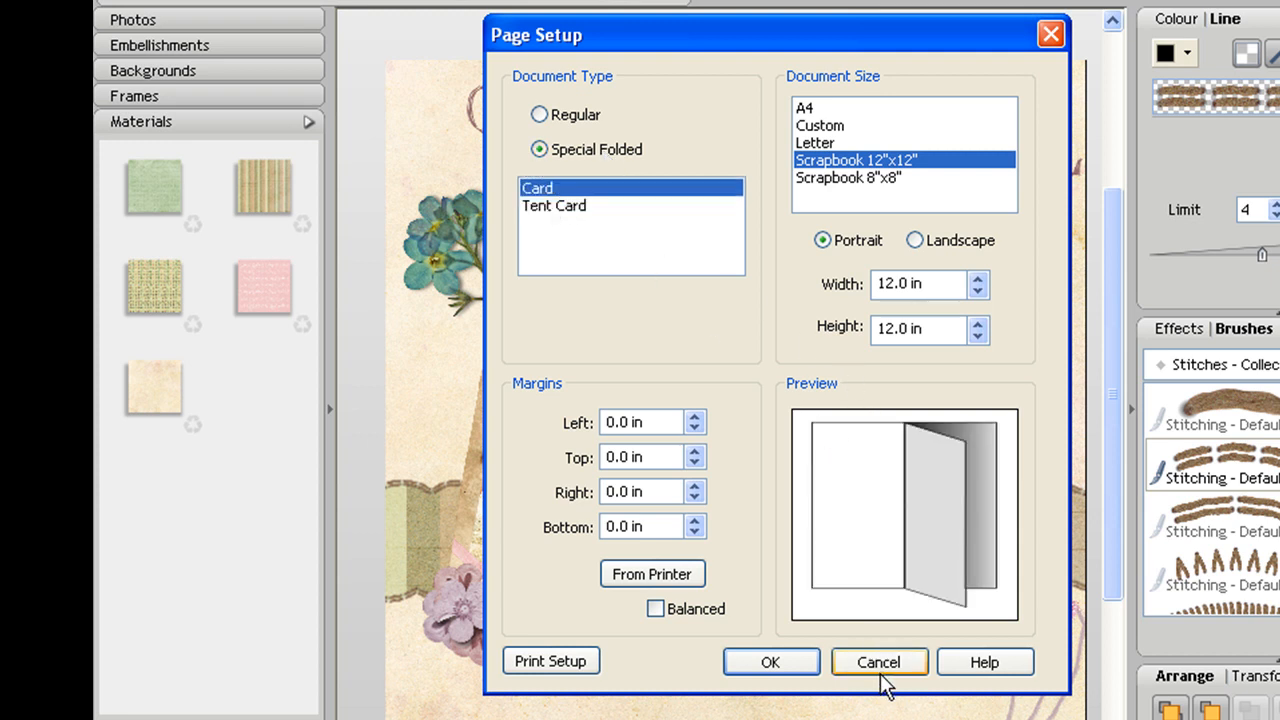
{"action": "left_click", "coordinate": [878, 664]}
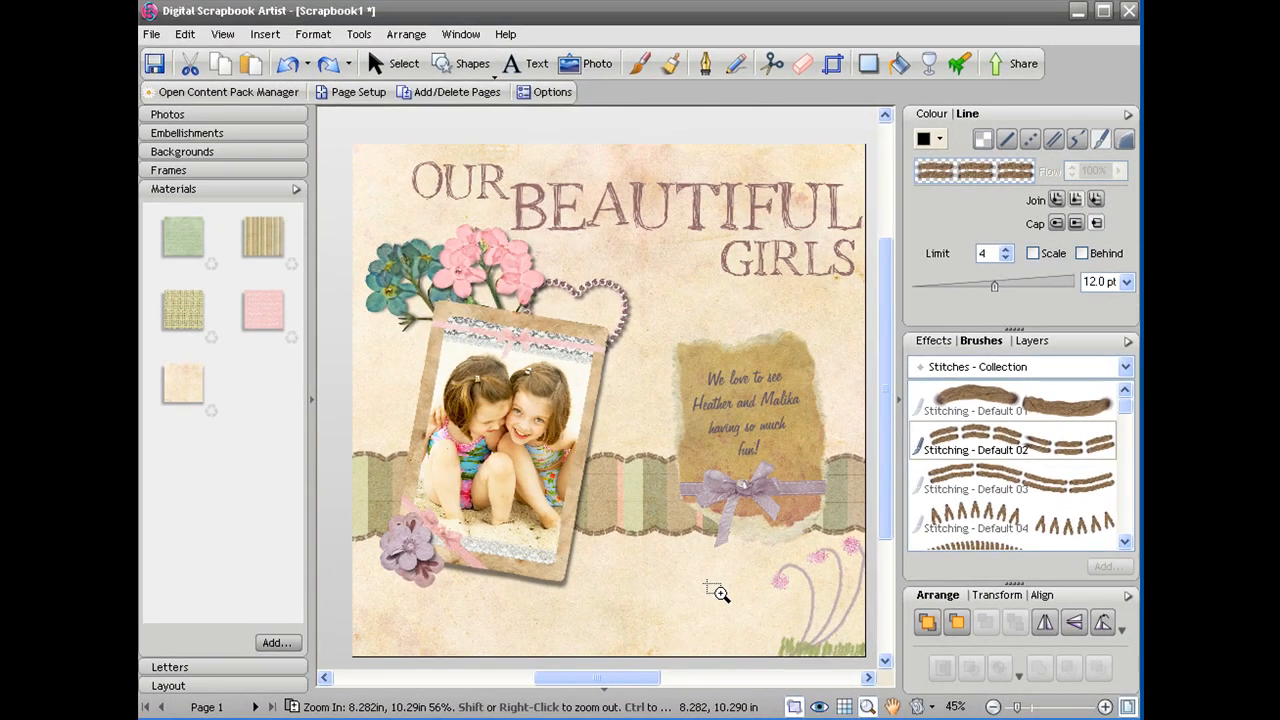